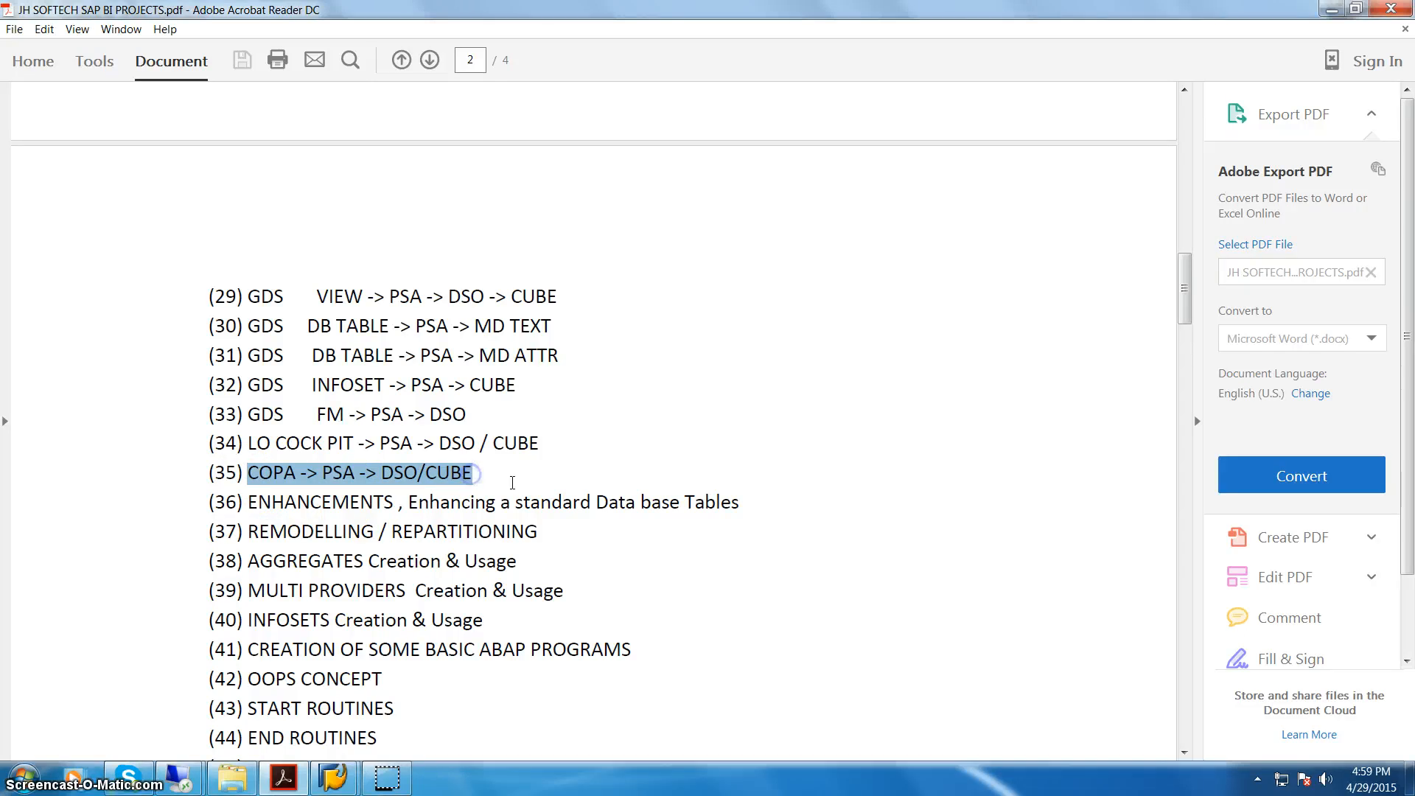
Step: Highlight COPA in item 35 of the SAP BI project list
left_click(513, 482)
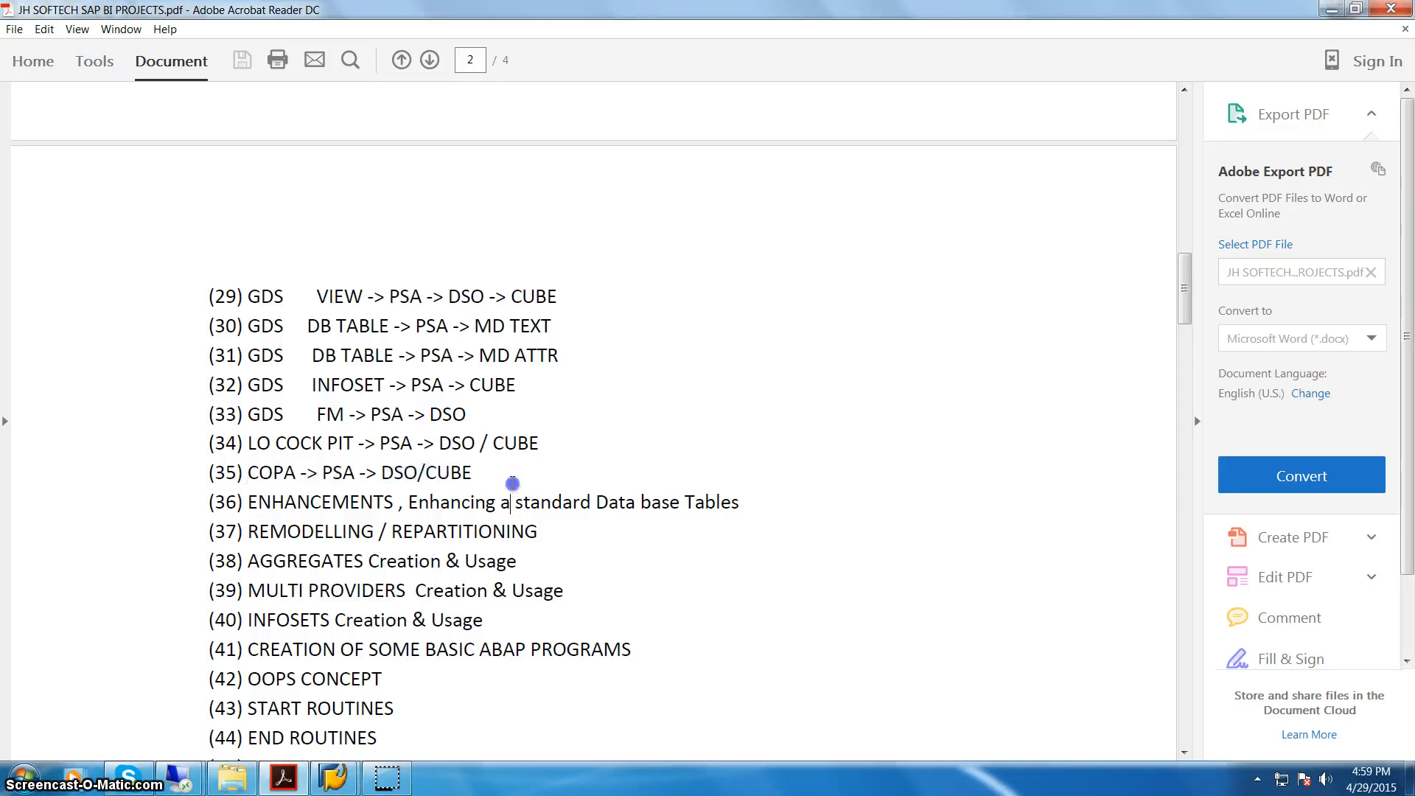
left_click_drag(245, 472, 297, 474)
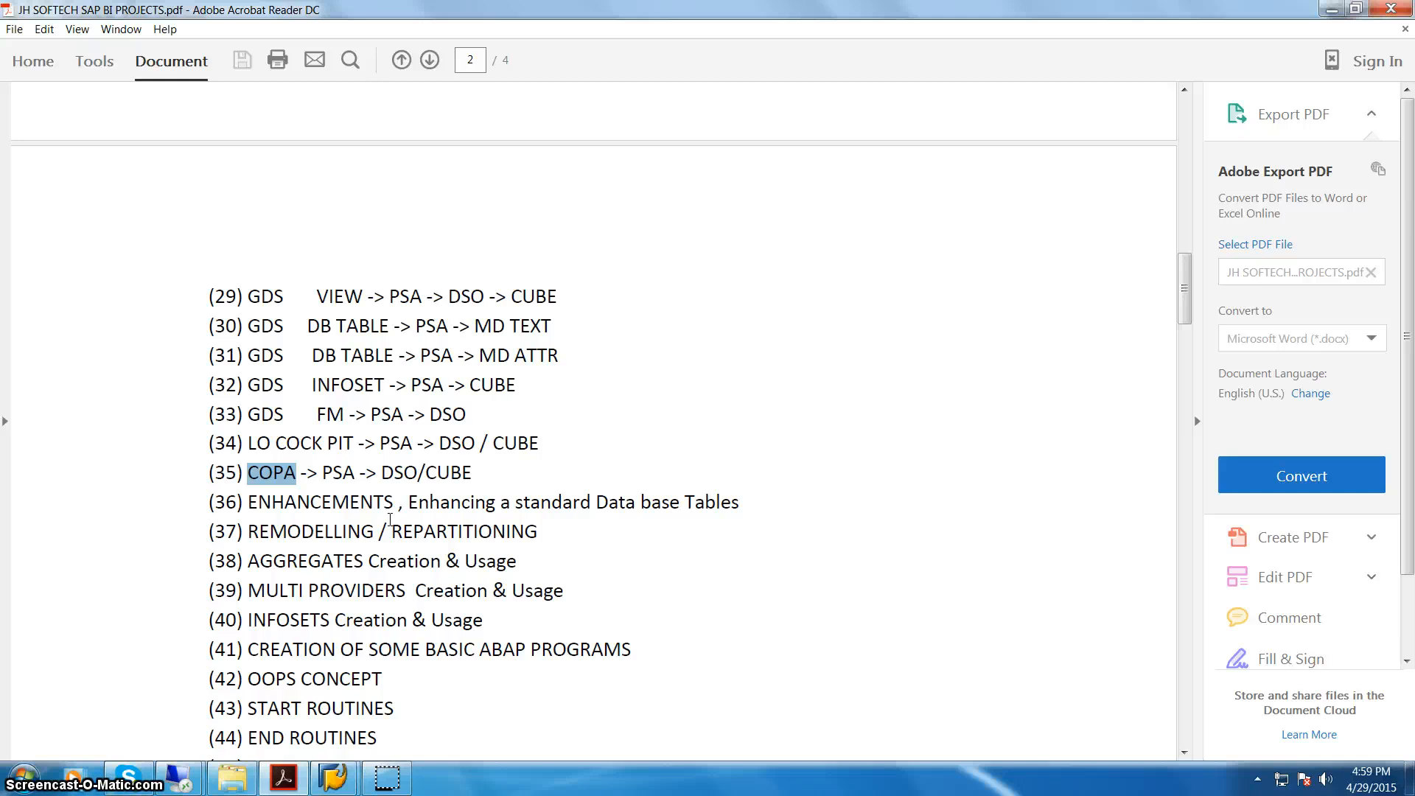
Step: Switch to the SAP session and open transaction KEB0
left_click(333, 778)
left_click(428, 721)
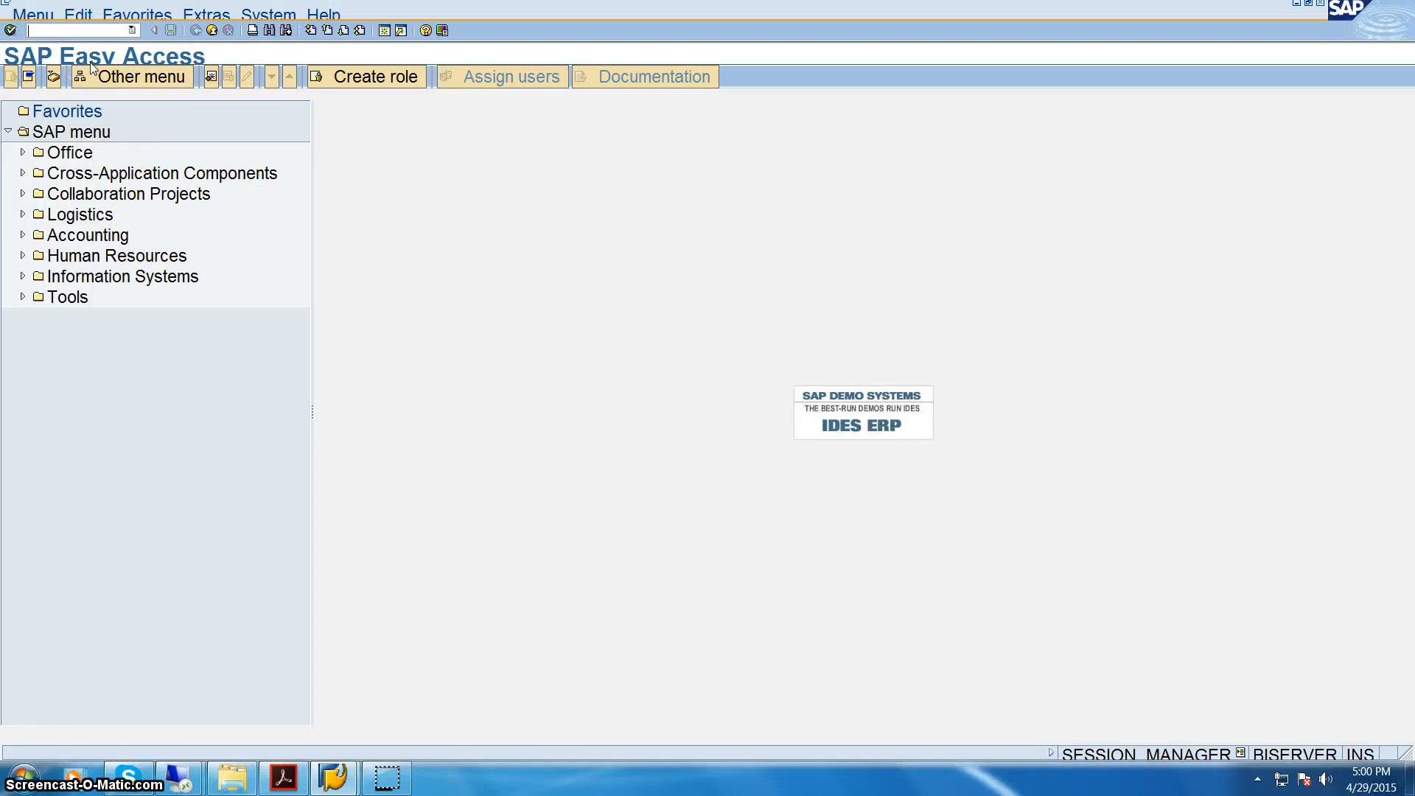
type("keb0")
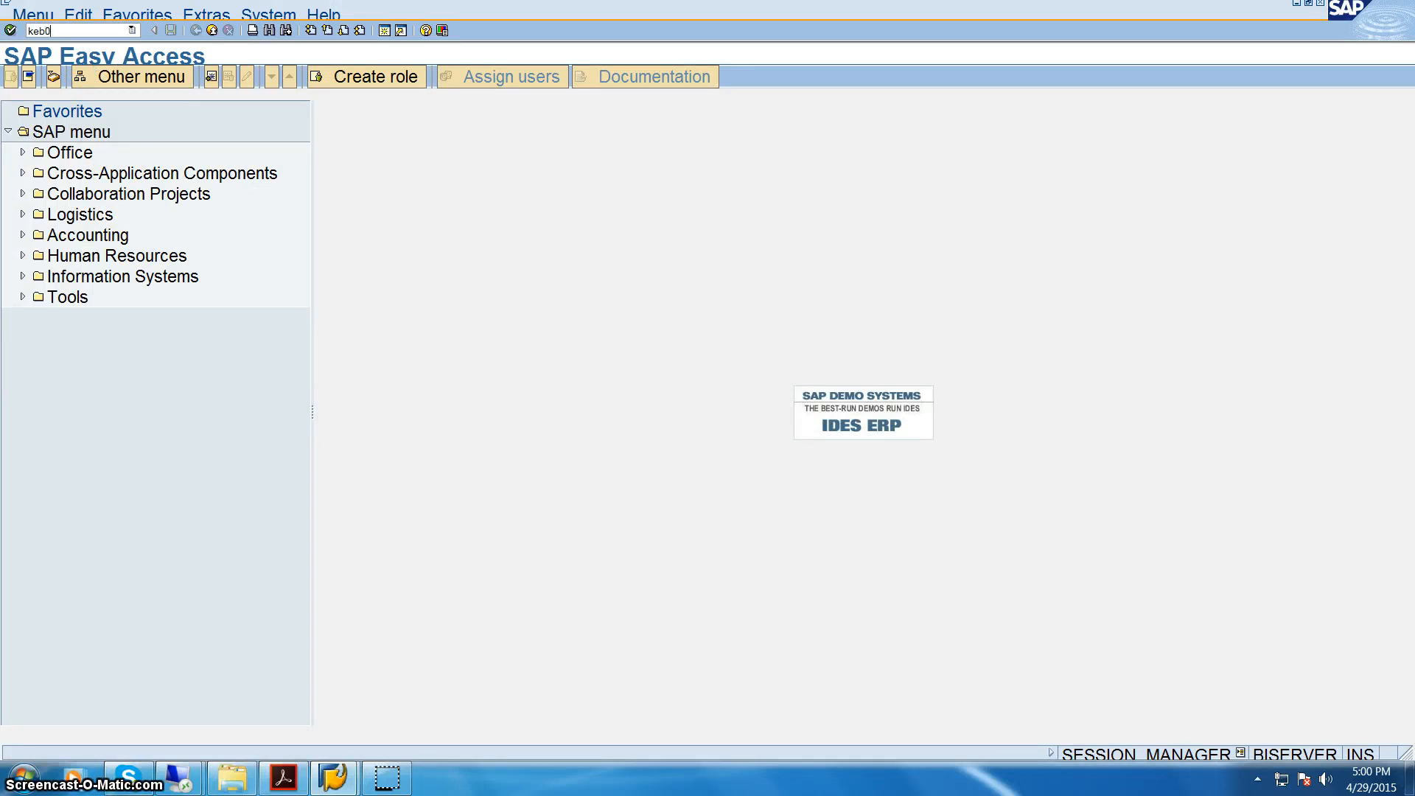
key("Return")
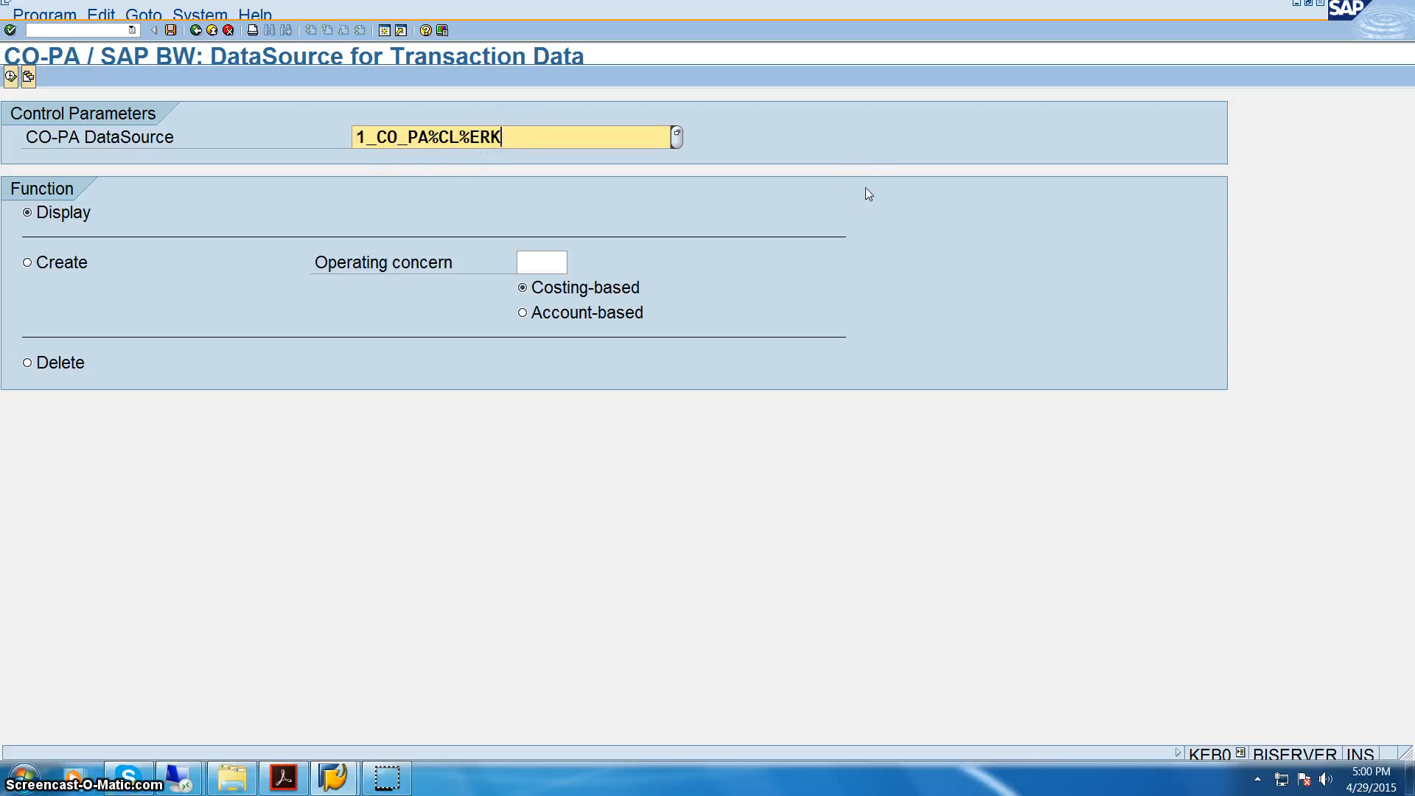
Step: Replace the CO-PA DataSource name with jhsoftech1
key("BackSpace")
key("BackSpace")
key("BackSpace")
key("BackSpace")
key("BackSpace")
key("BackSpace")
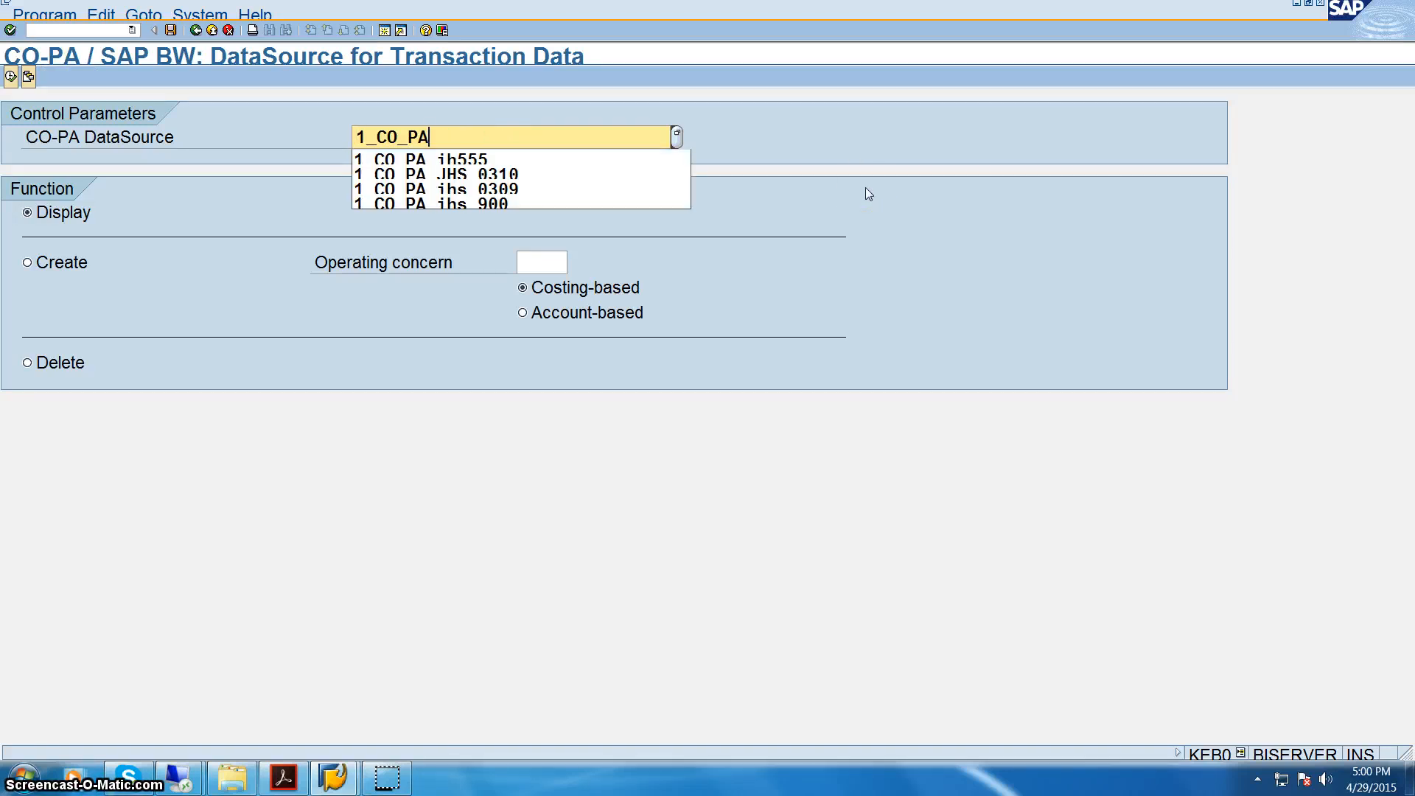
type("_")
key("BackSpace")
key("BackSpace")
key("BackSpace")
key("BackSpace")
key("BackSpace")
key("BackSpace")
key("BackSpace")
key("BackSpace")
key("BackSpace")
type("jhs")
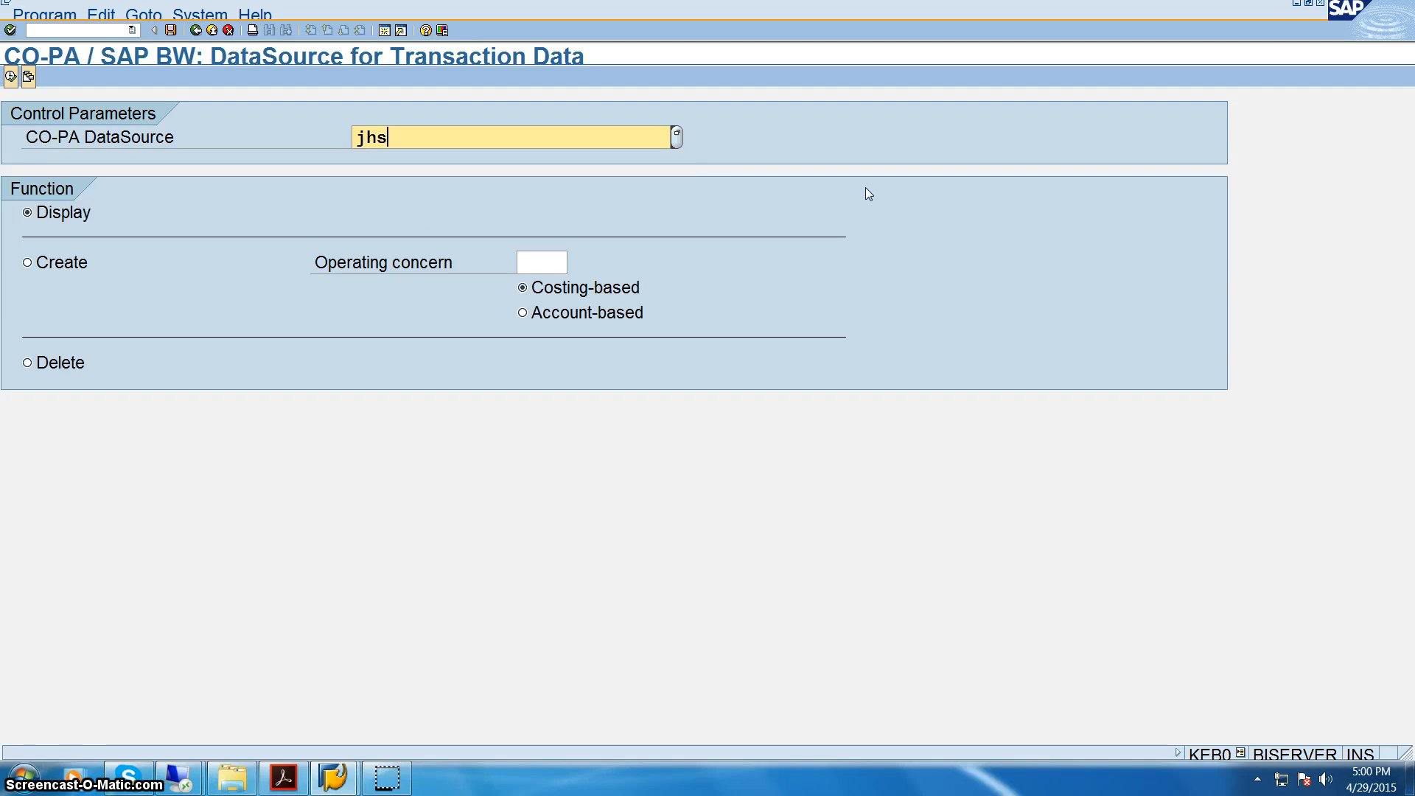
type("oftech1")
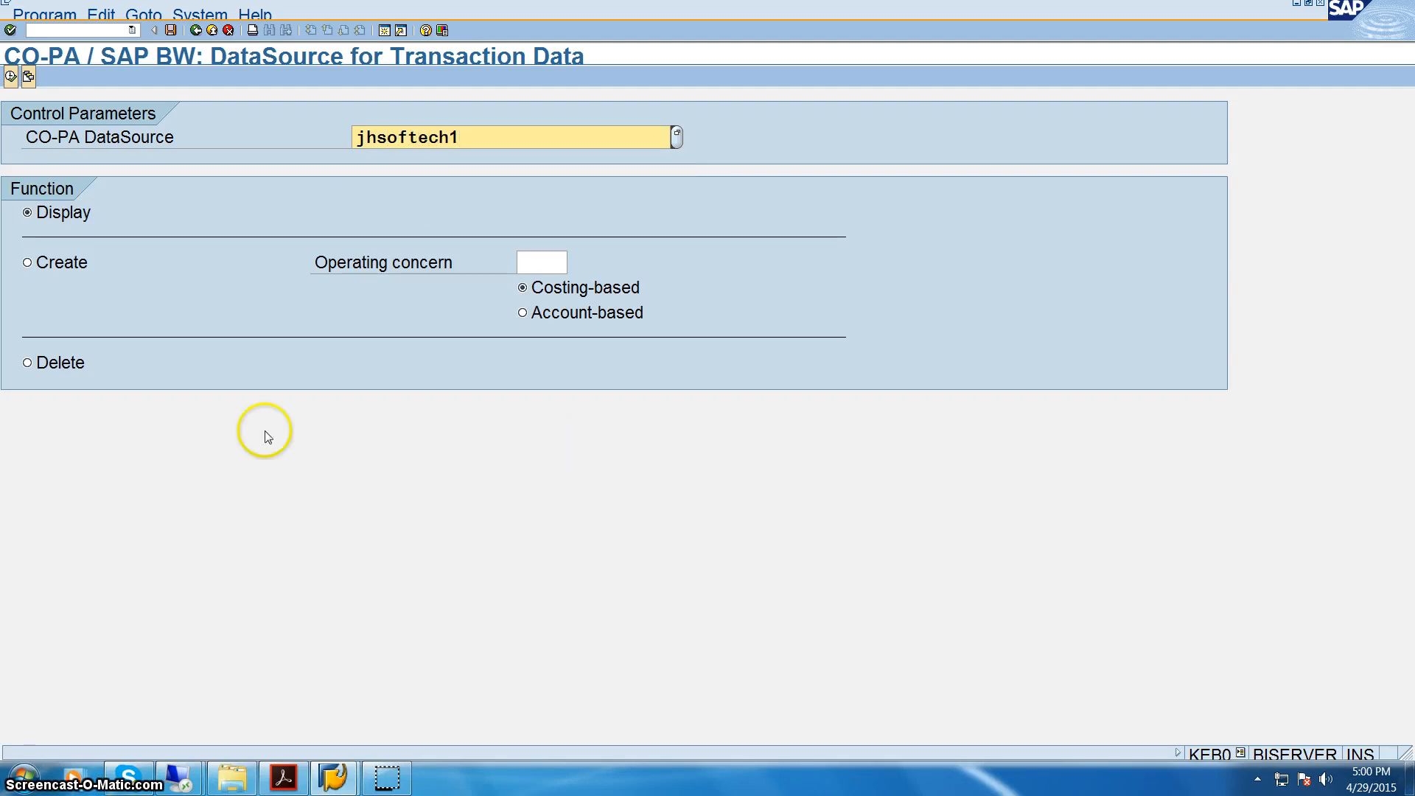
Step: Select the Create function and choose 8500 from the available values as the operating concern
left_click(64, 274)
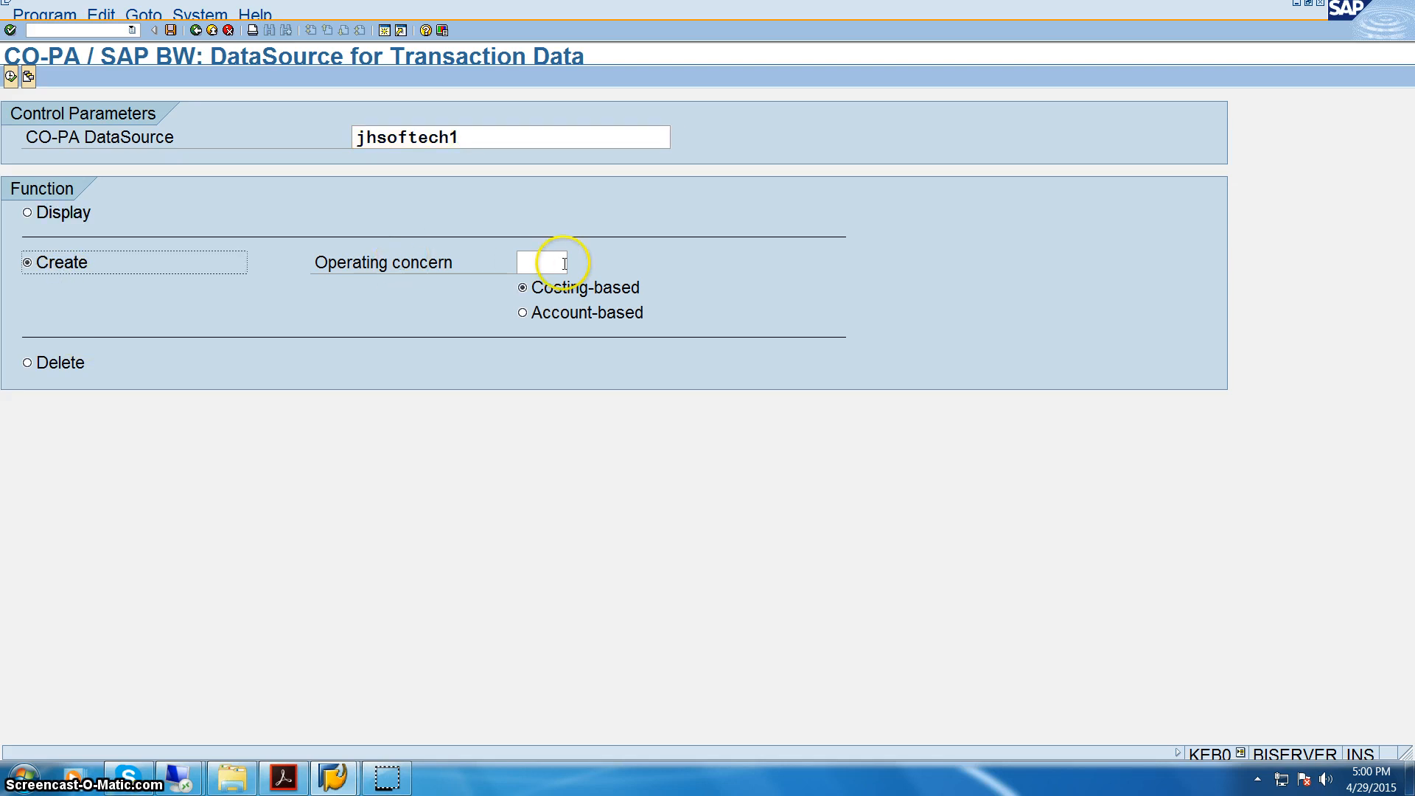
left_click(453, 138)
double_click(454, 137)
left_click(540, 263)
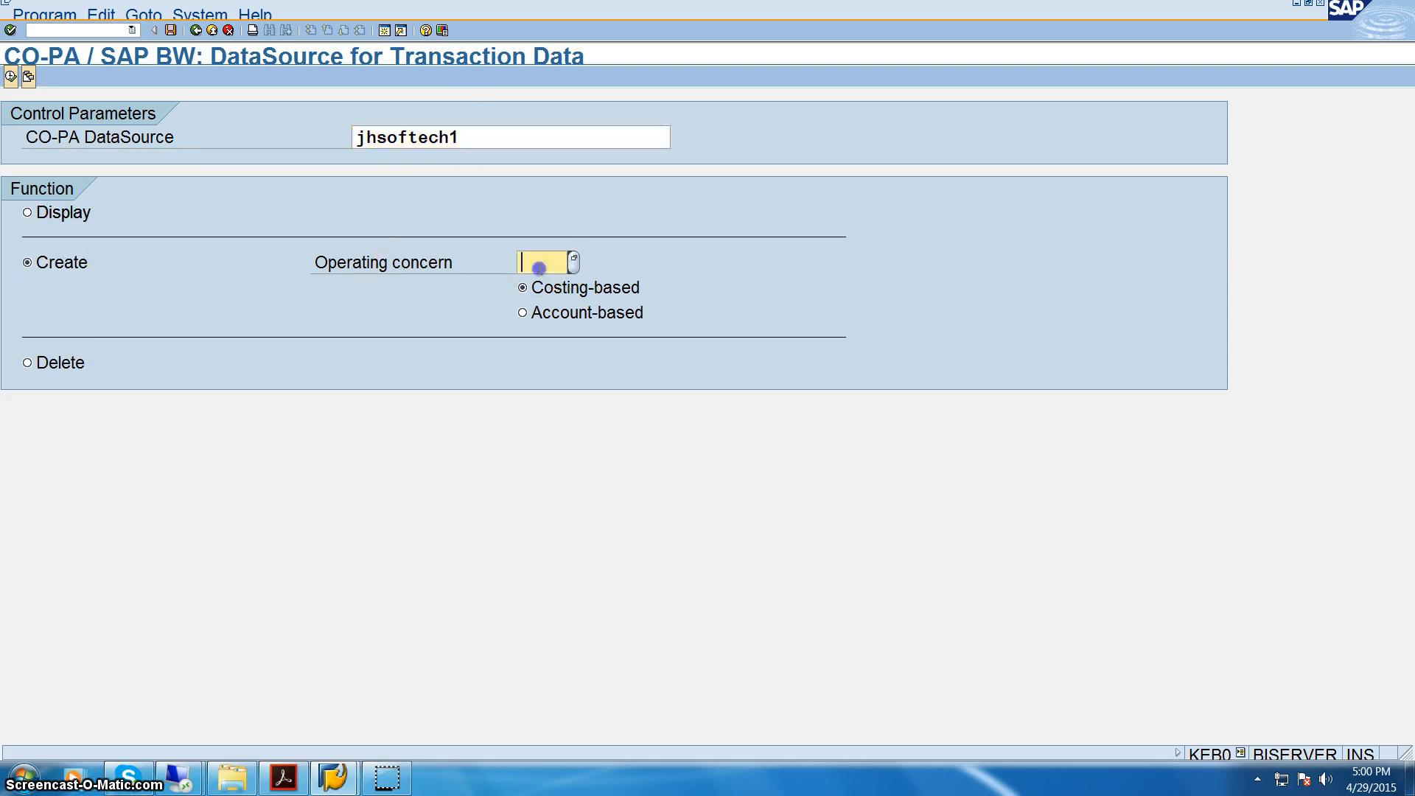
left_click(573, 259)
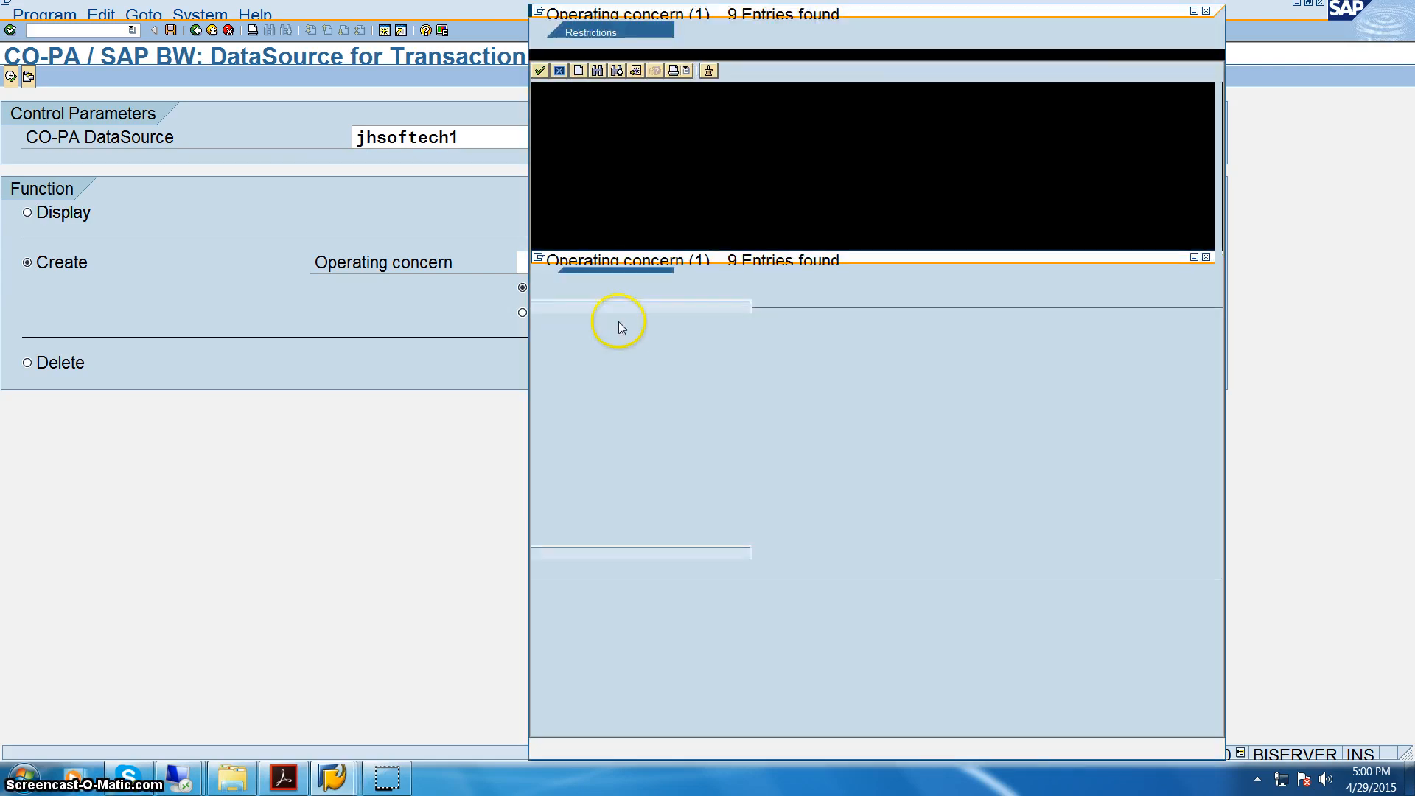
double_click(619, 133)
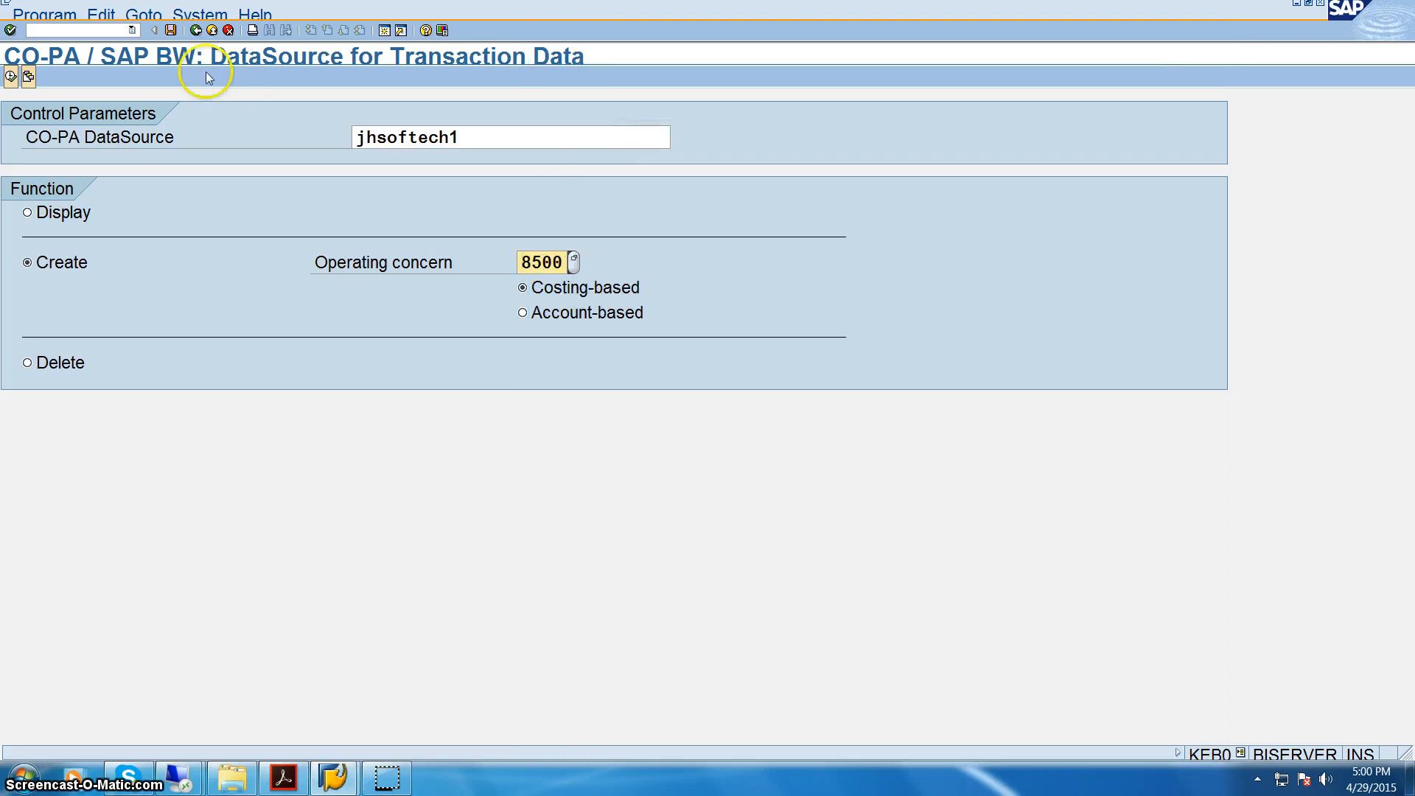
Step: Leave the variant attributes screen without saving and try to execute the creation of DataSource jhsoftech1
left_click(171, 30)
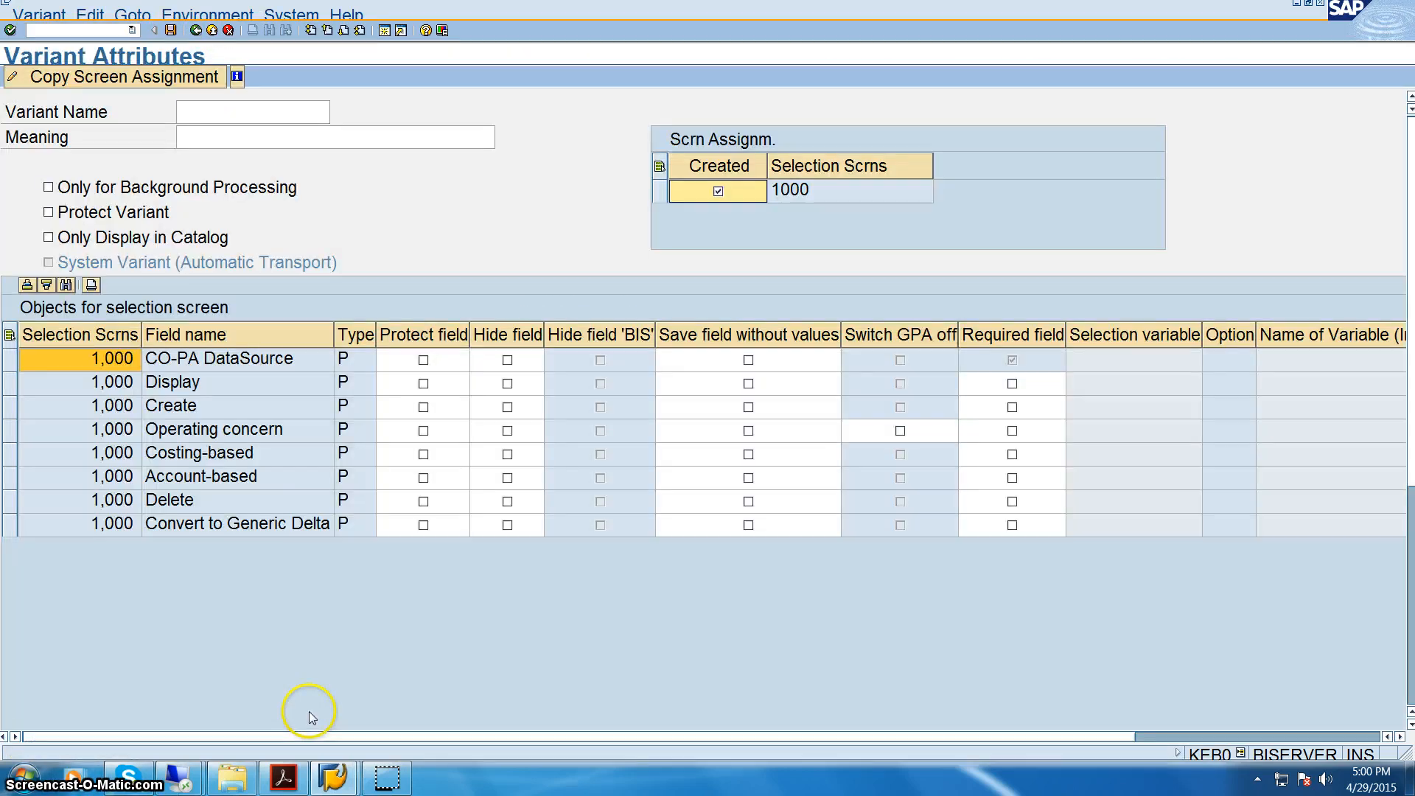
left_click(195, 30)
left_click(10, 76)
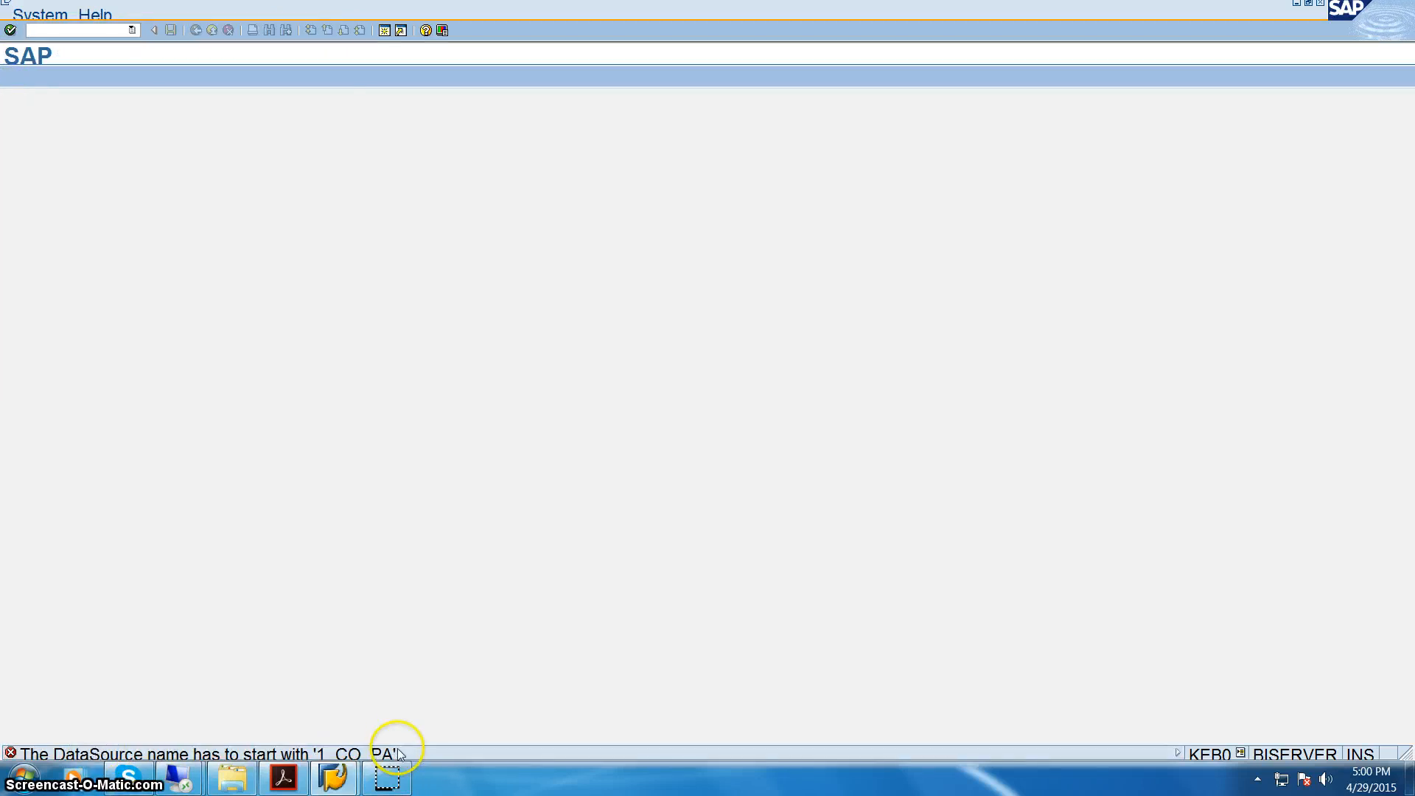
Step: Return to the SAP Easy Access screen and reopen transaction KEB0
left_click(63, 31)
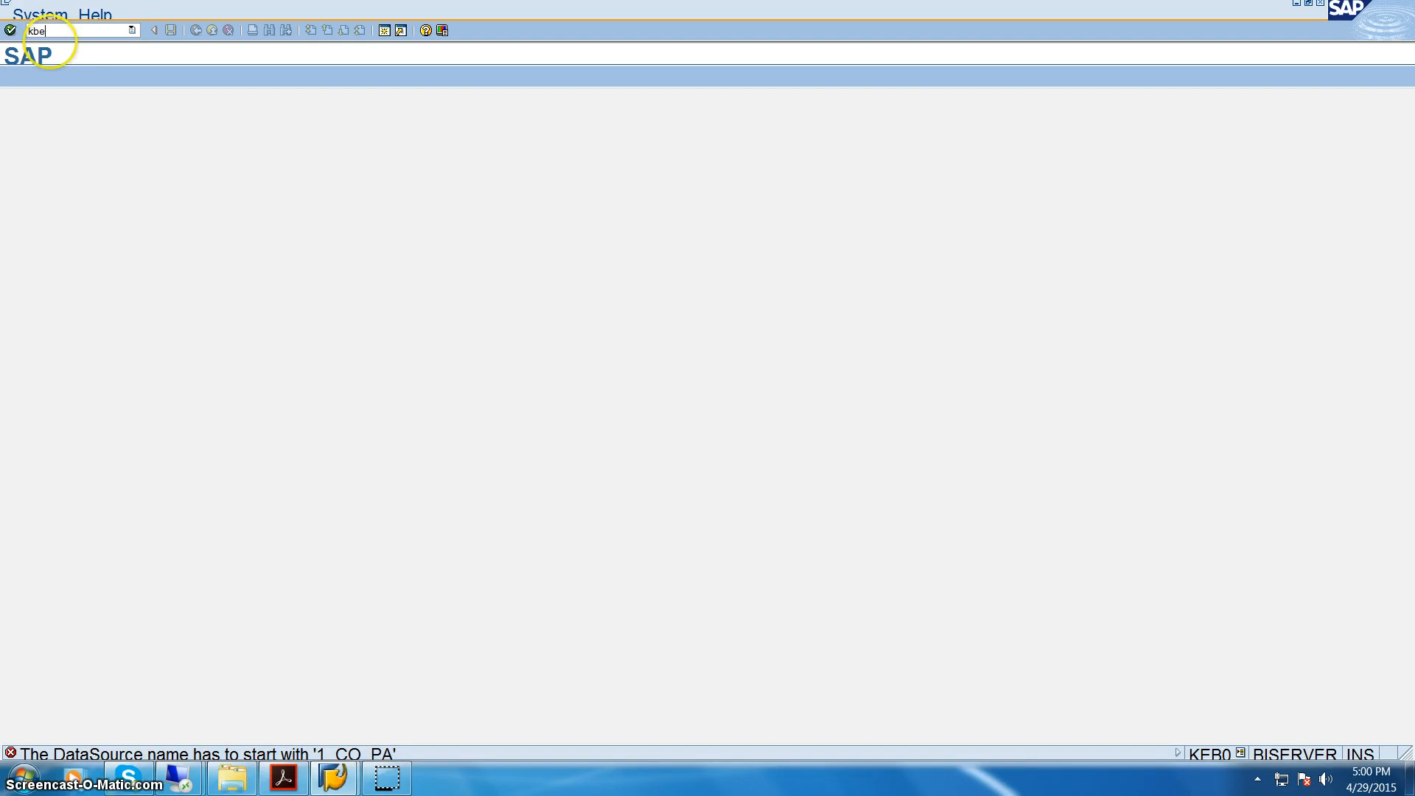
key("BackSpace")
key("BackSpace")
key("BackSpace")
type("be")
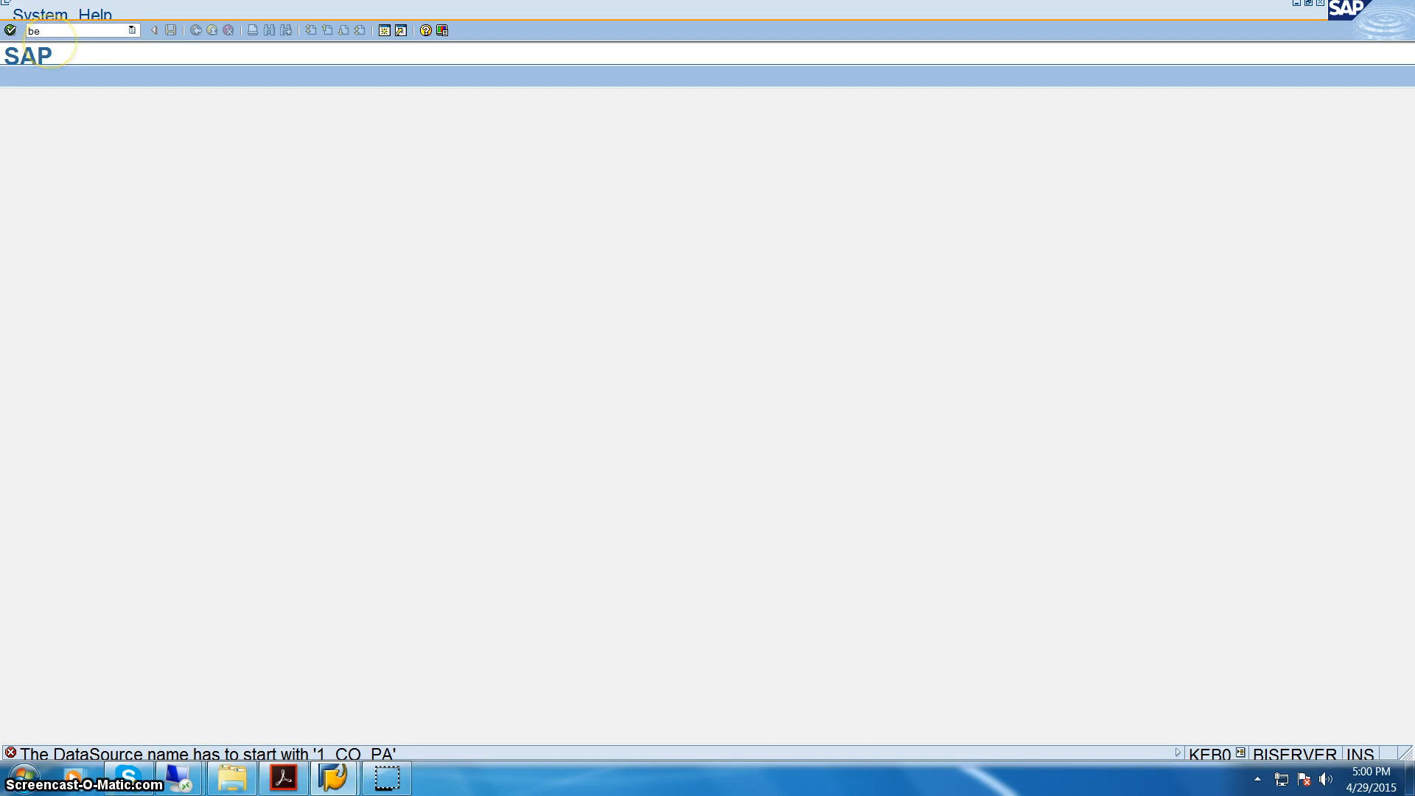
key("BackSpace")
key("Return")
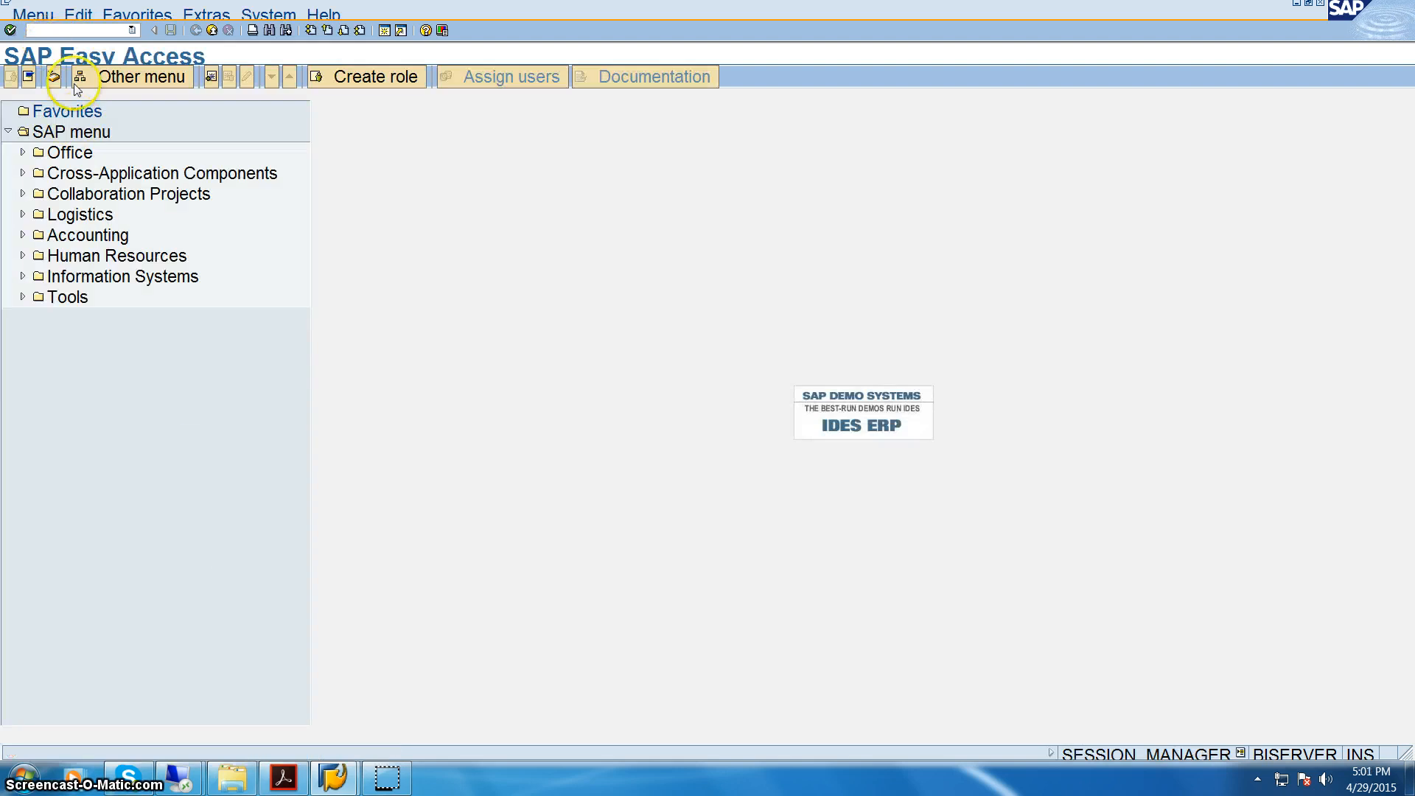
left_click(77, 31)
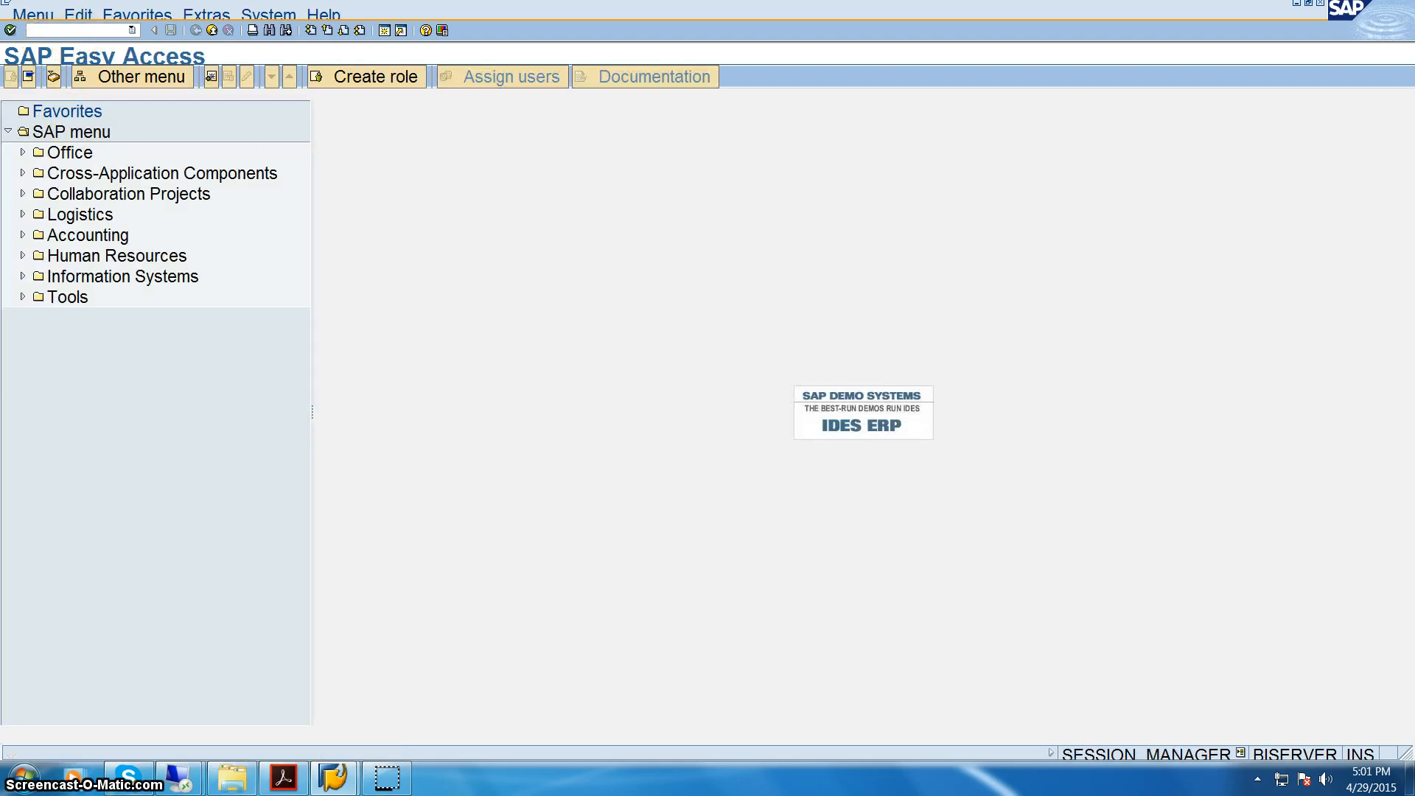
type("keb0")
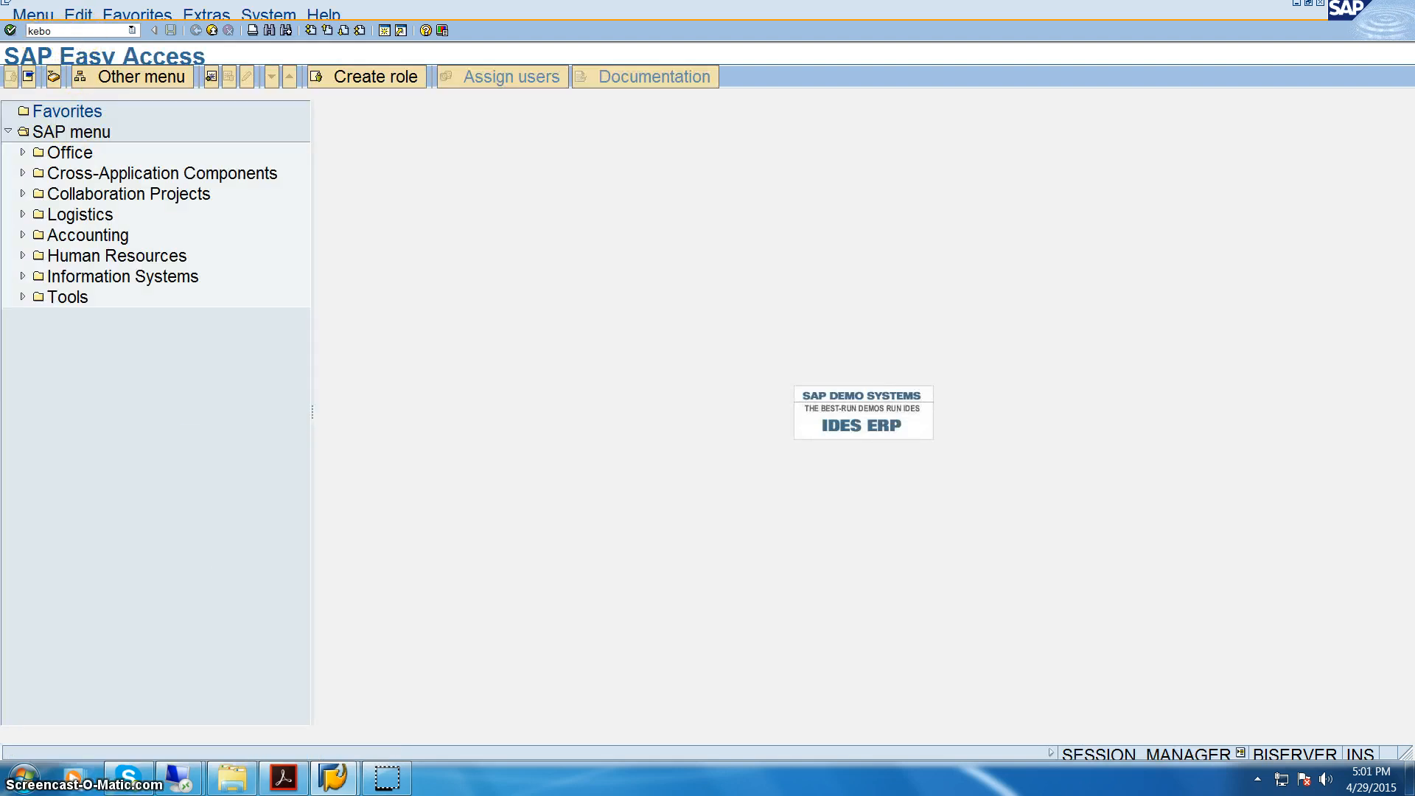
key("Return")
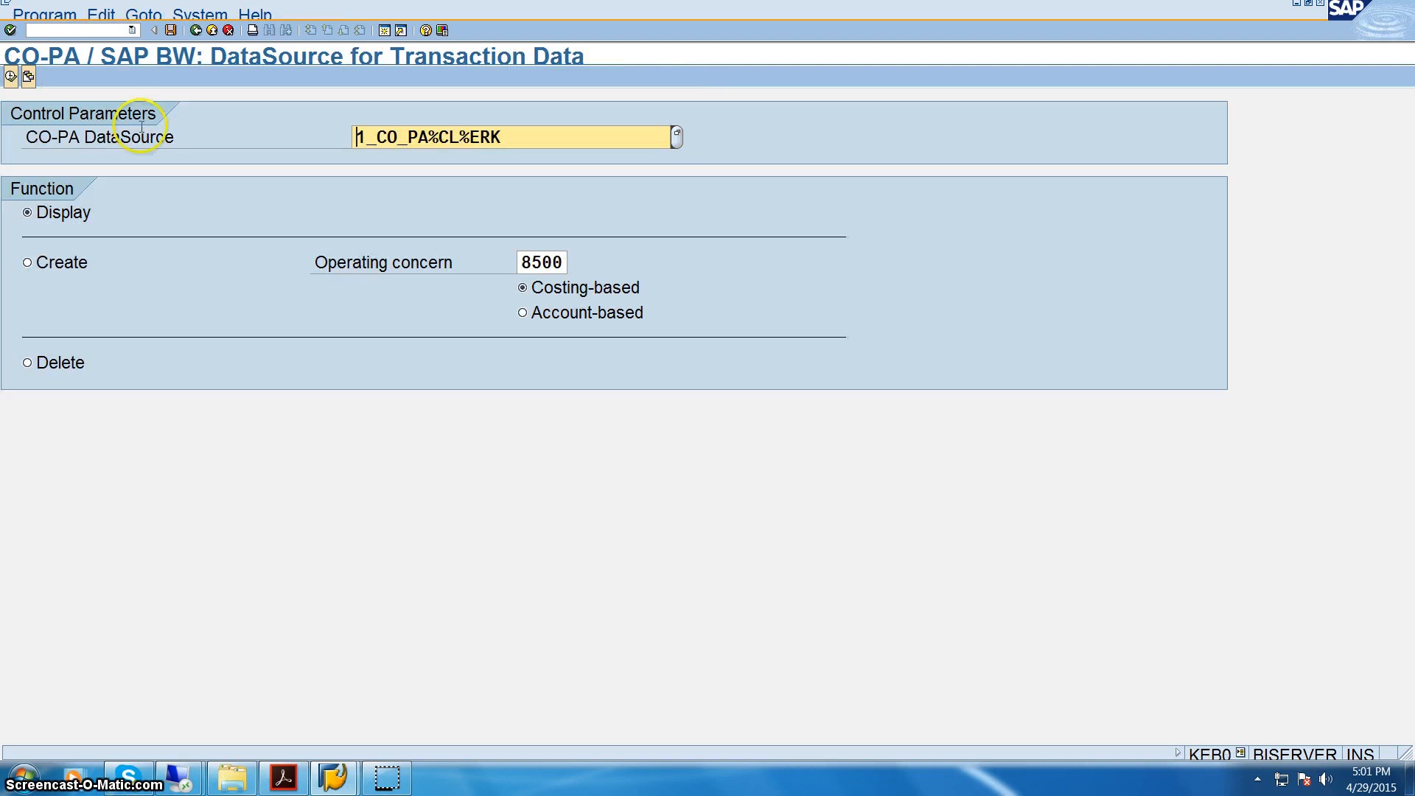
Step: Select the Create function and set the CO-PA DataSource name to 1_CO_PA_jh999
left_click(63, 262)
left_click(521, 133)
key("BackSpace")
key("BackSpace")
key("BackSpace")
key("BackSpace")
key("BackSpace")
key("BackSpace")
type("_")
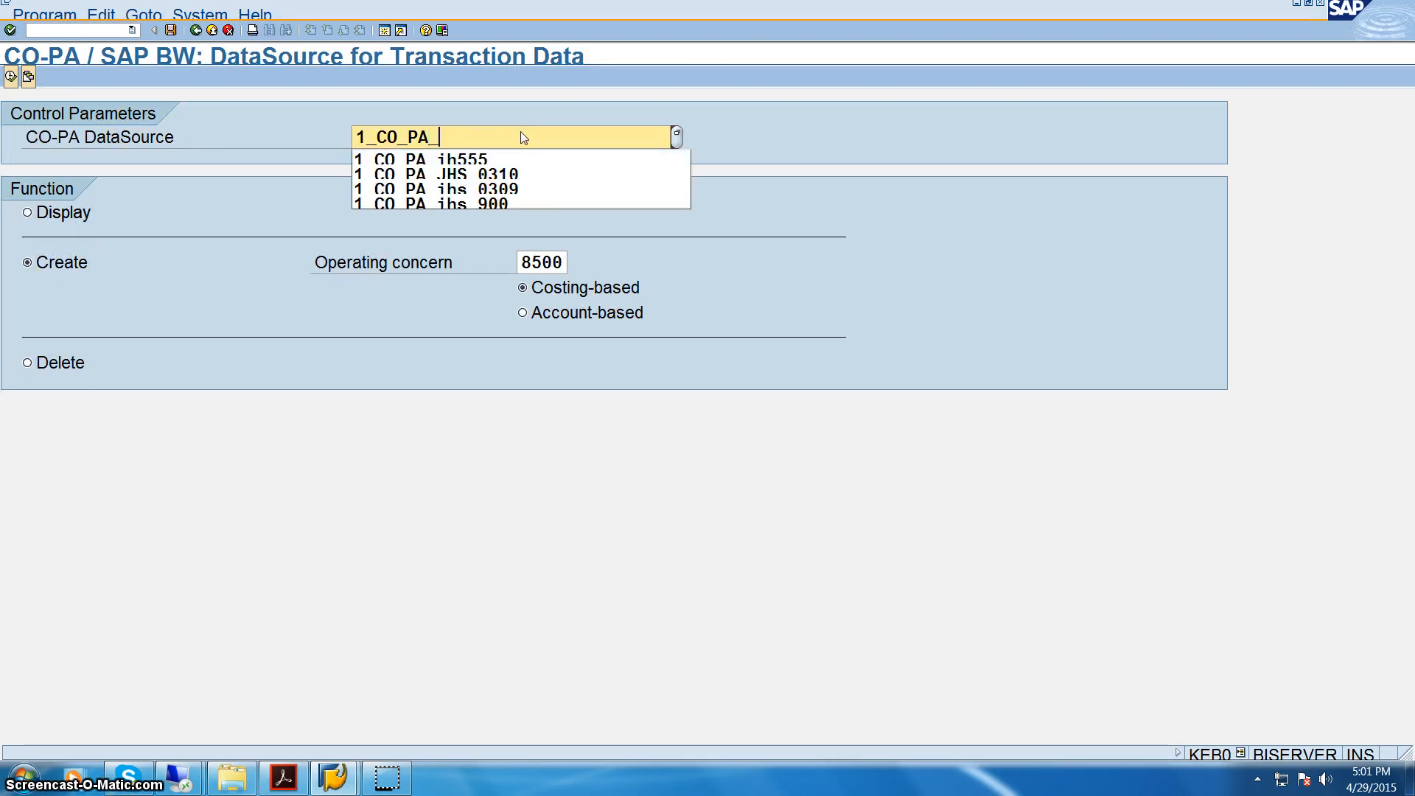
type("jh9999")
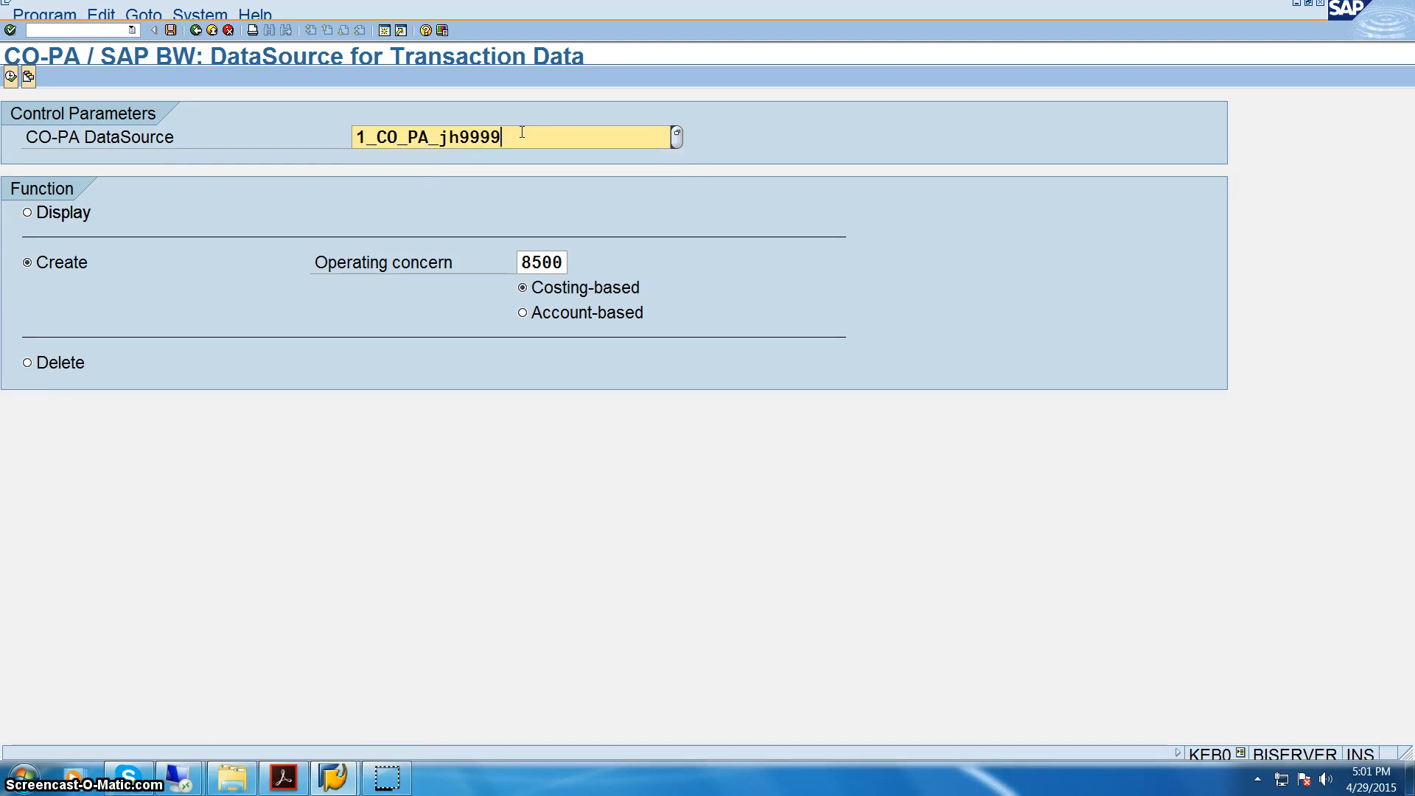
key("BackSpace")
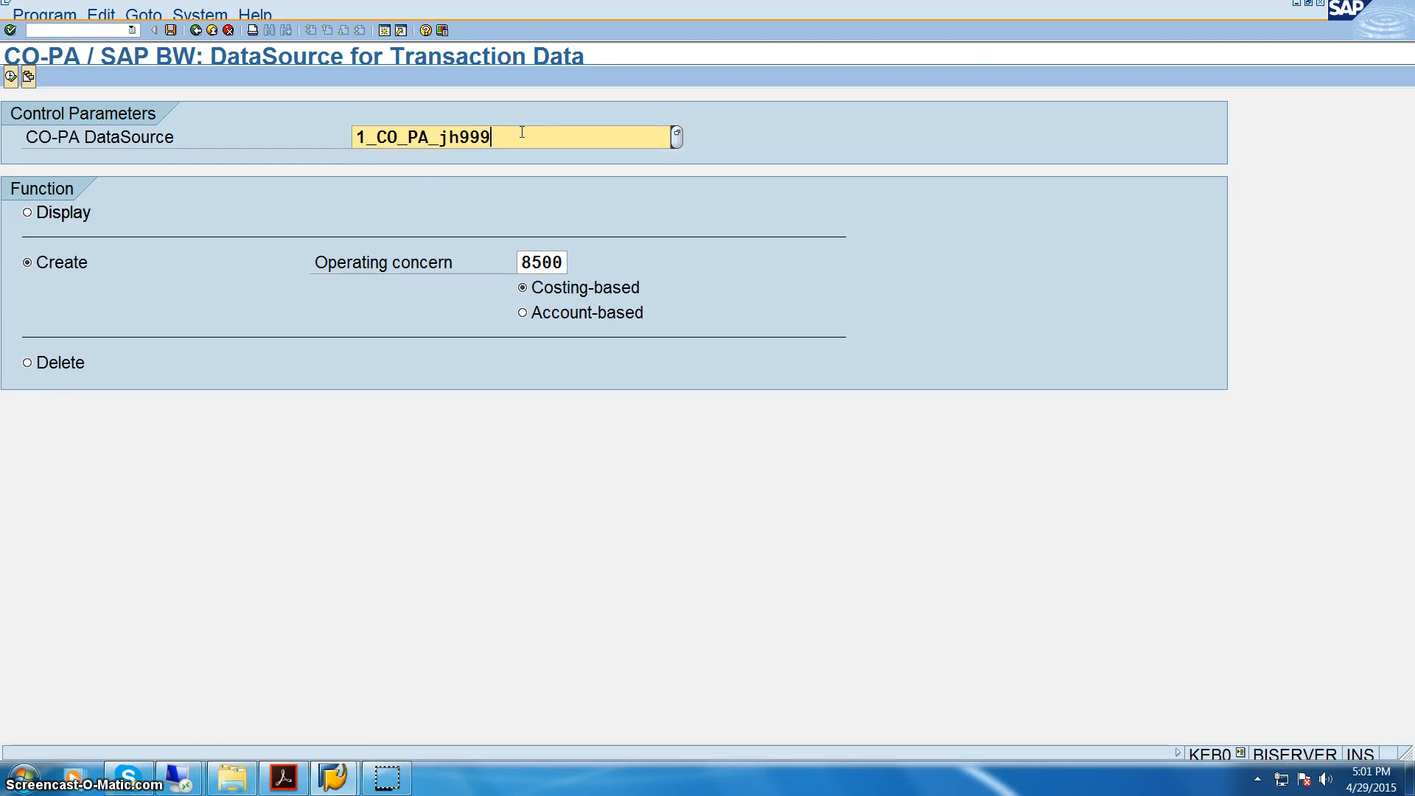
Step: Switch the DataSource to account-based and try to execute its creation with operating concern 8500
left_click(535, 316)
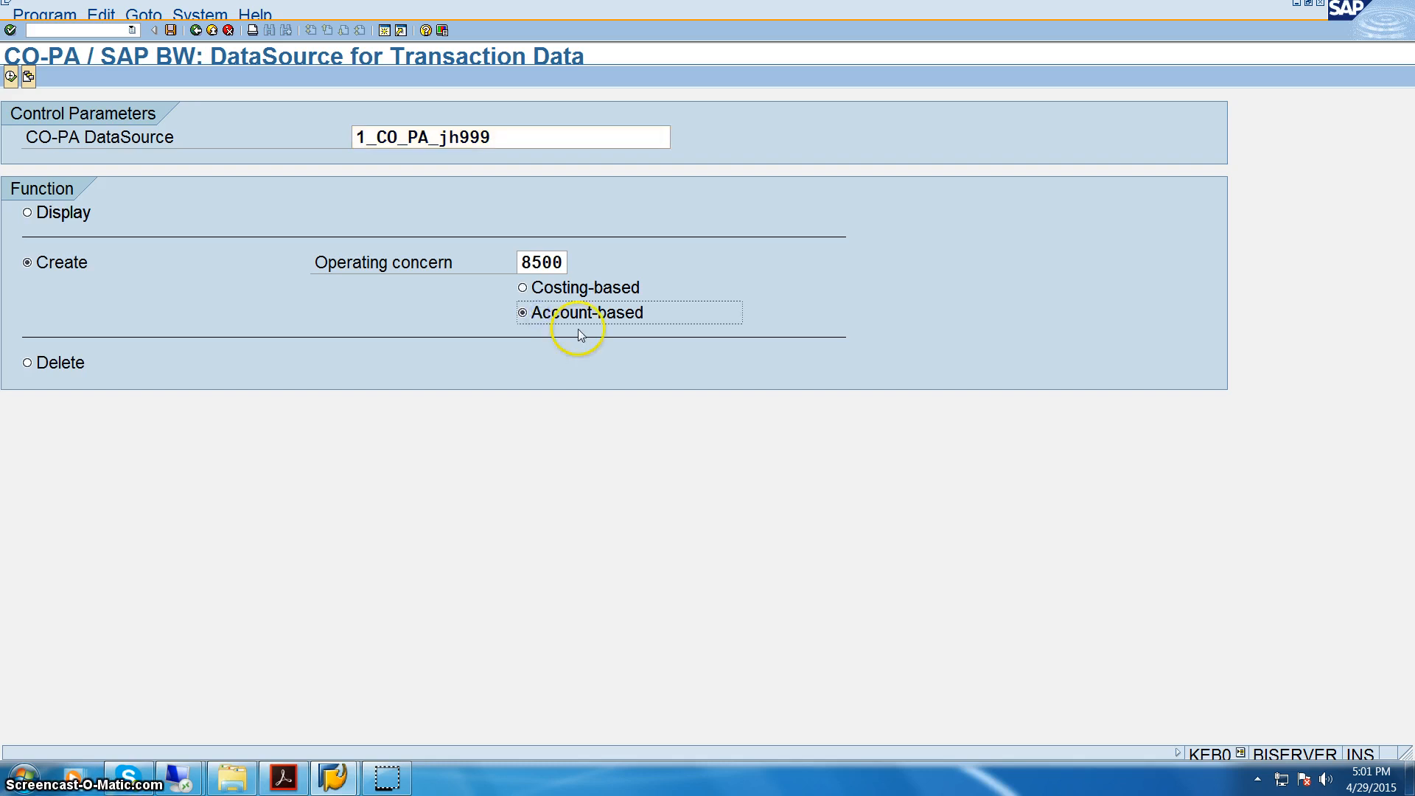
left_click_drag(495, 146, 359, 137)
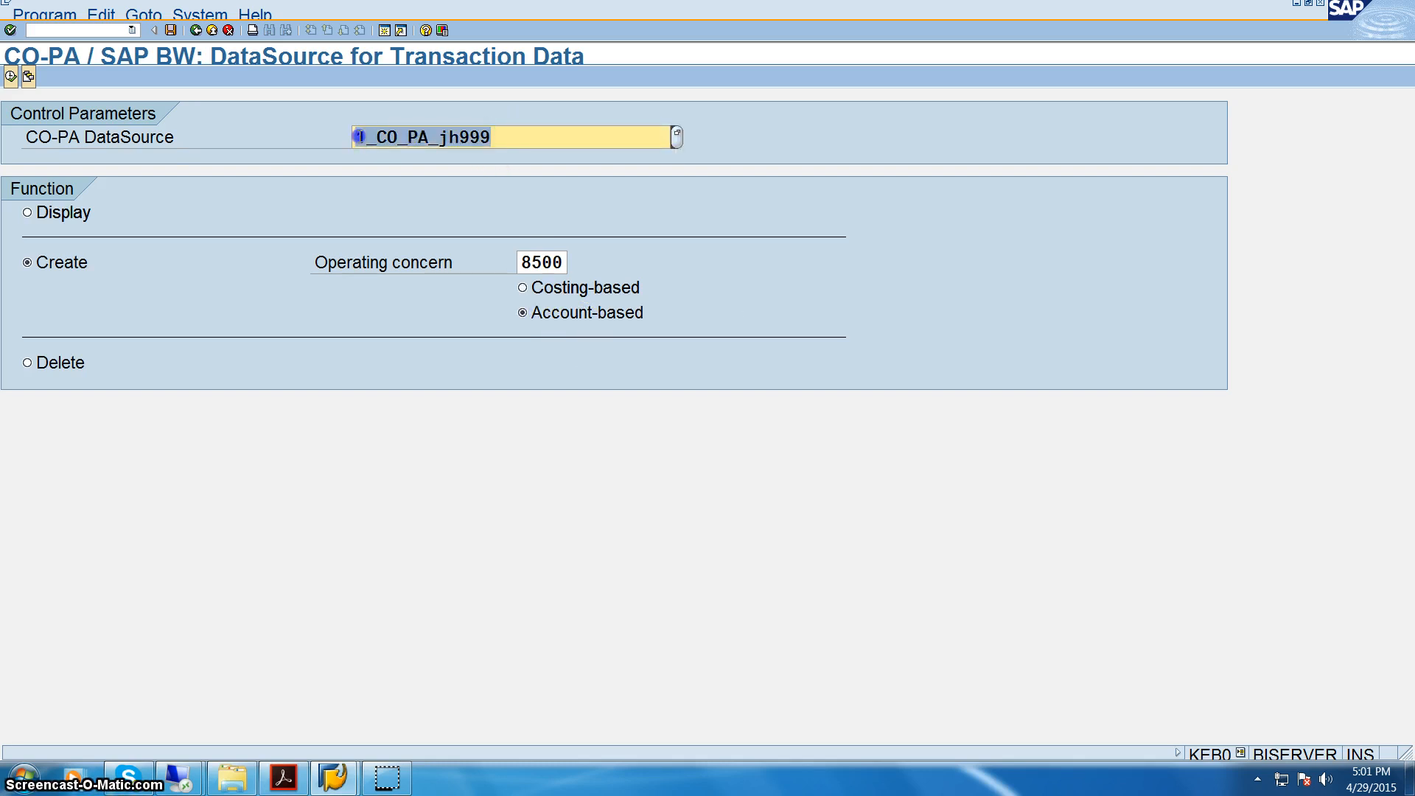
left_click(359, 136)
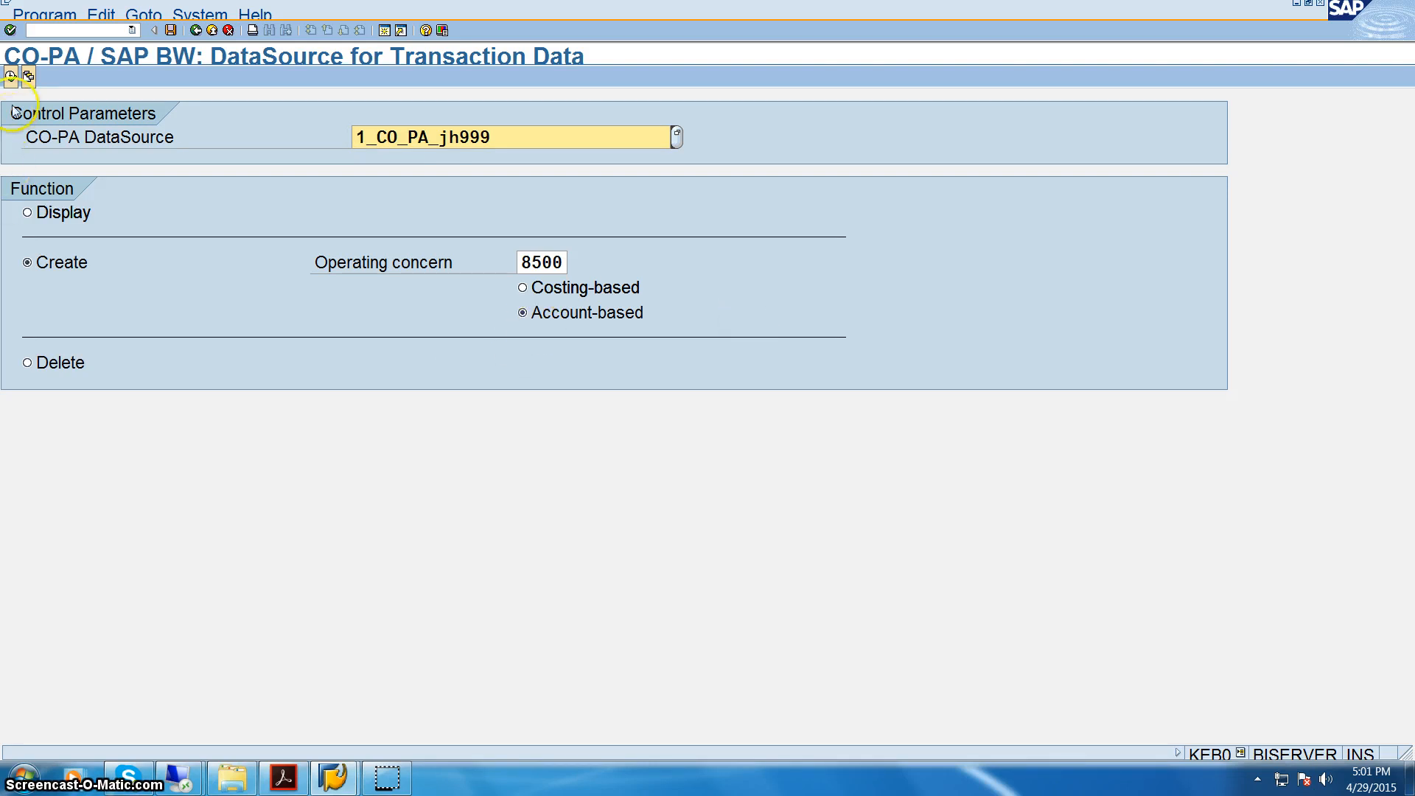
left_click(11, 76)
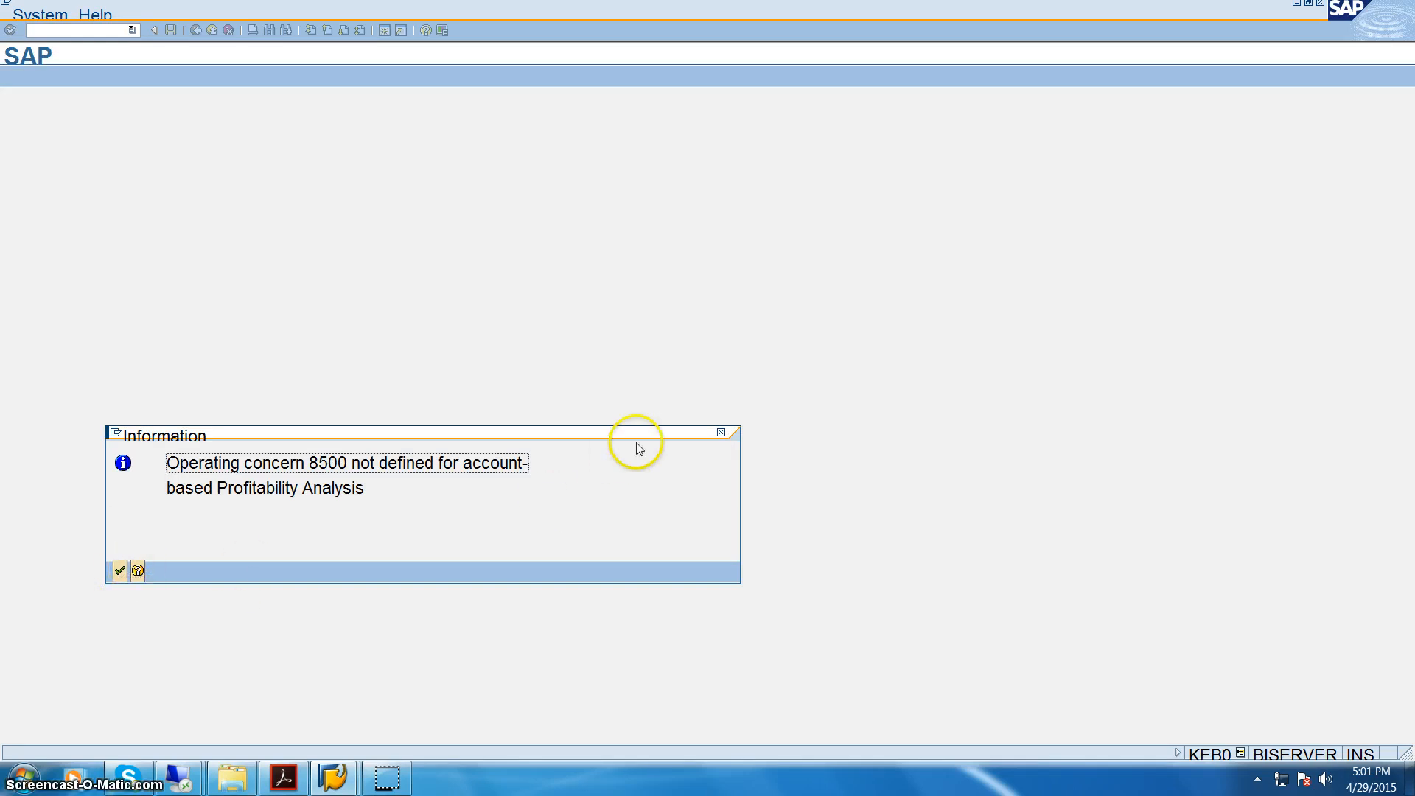
left_click(722, 434)
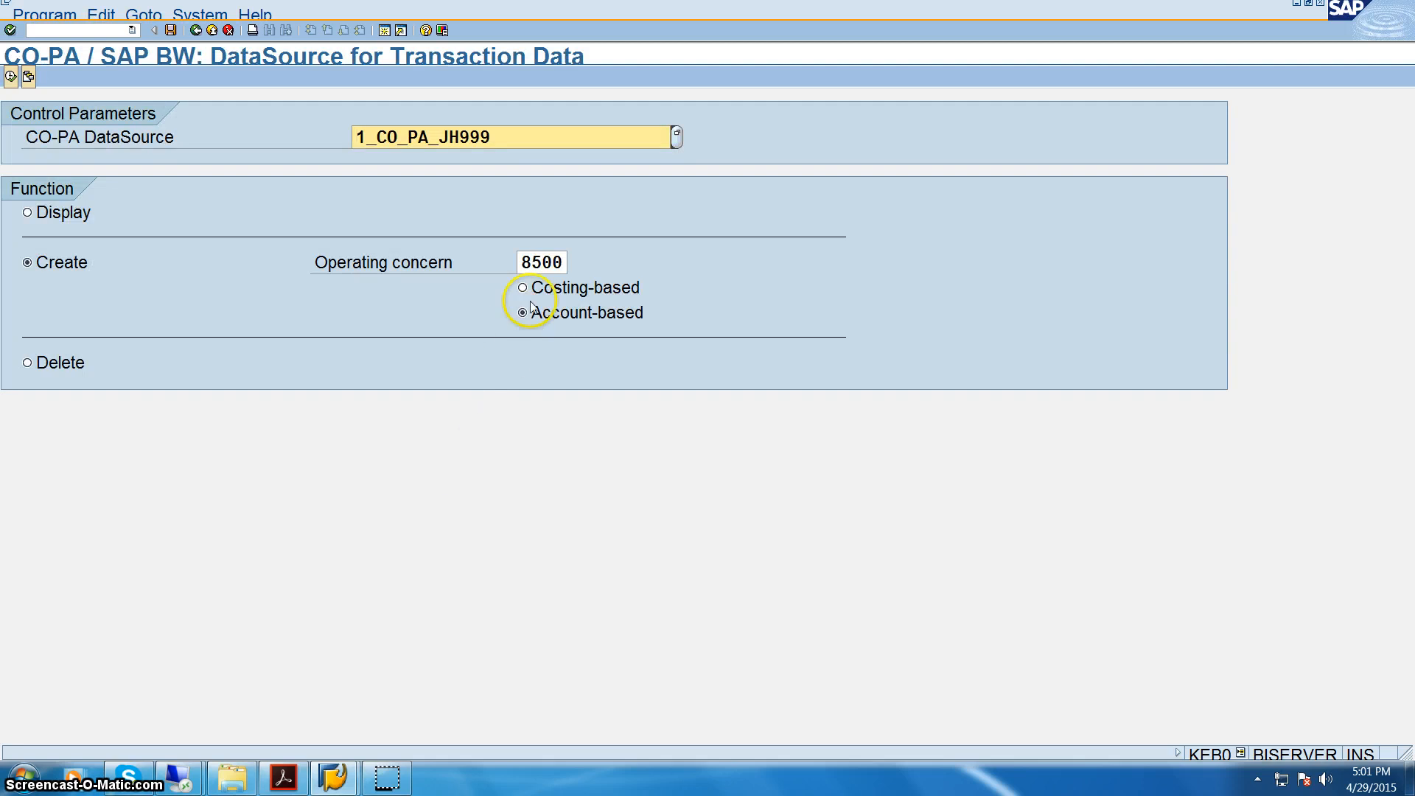
Step: Change the operating concern to IDEA (Op. Concern IDES Worldwide) and execute the creation of the account-based DataSource
left_click(553, 263)
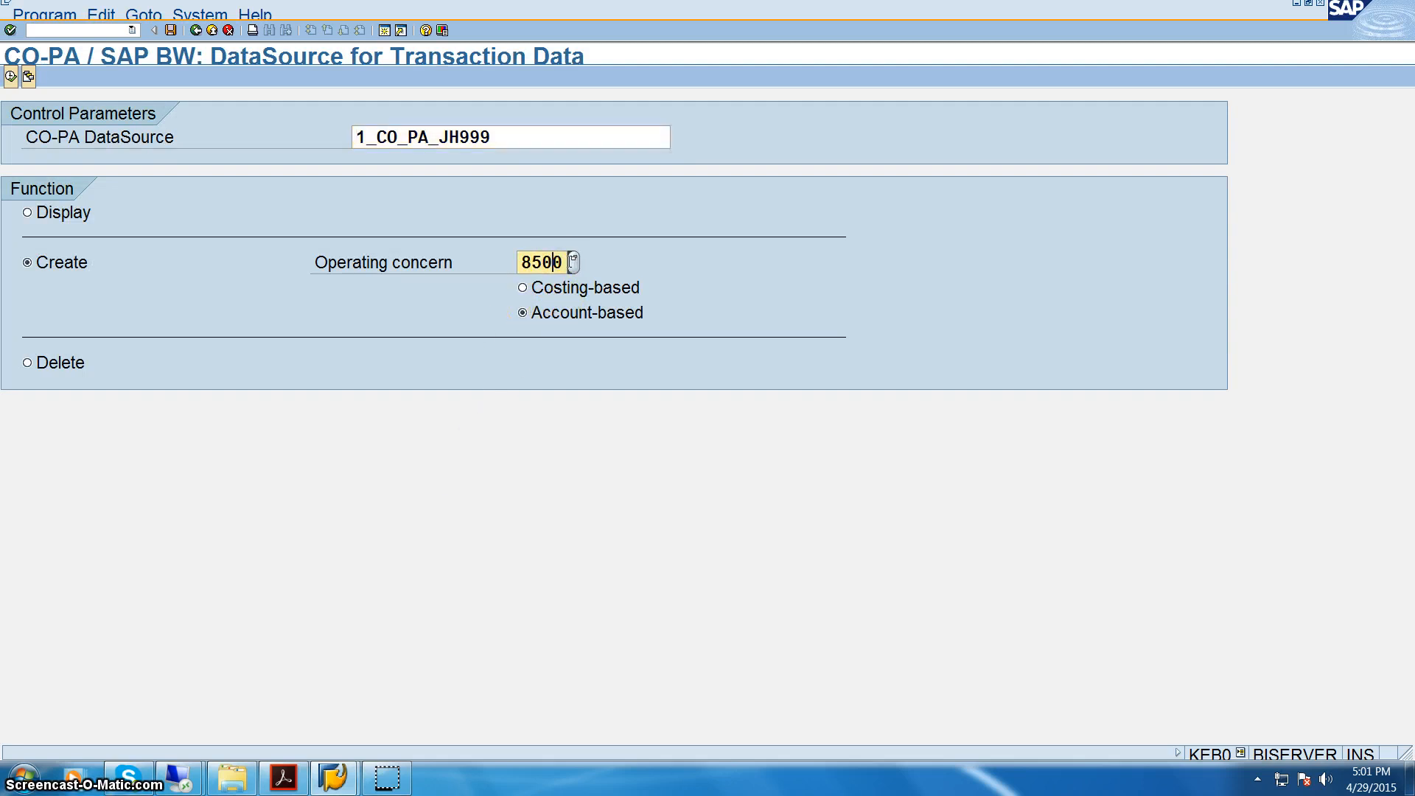
key("BackSpace")
key("BackSpace")
key("BackSpace")
key("BackSpace")
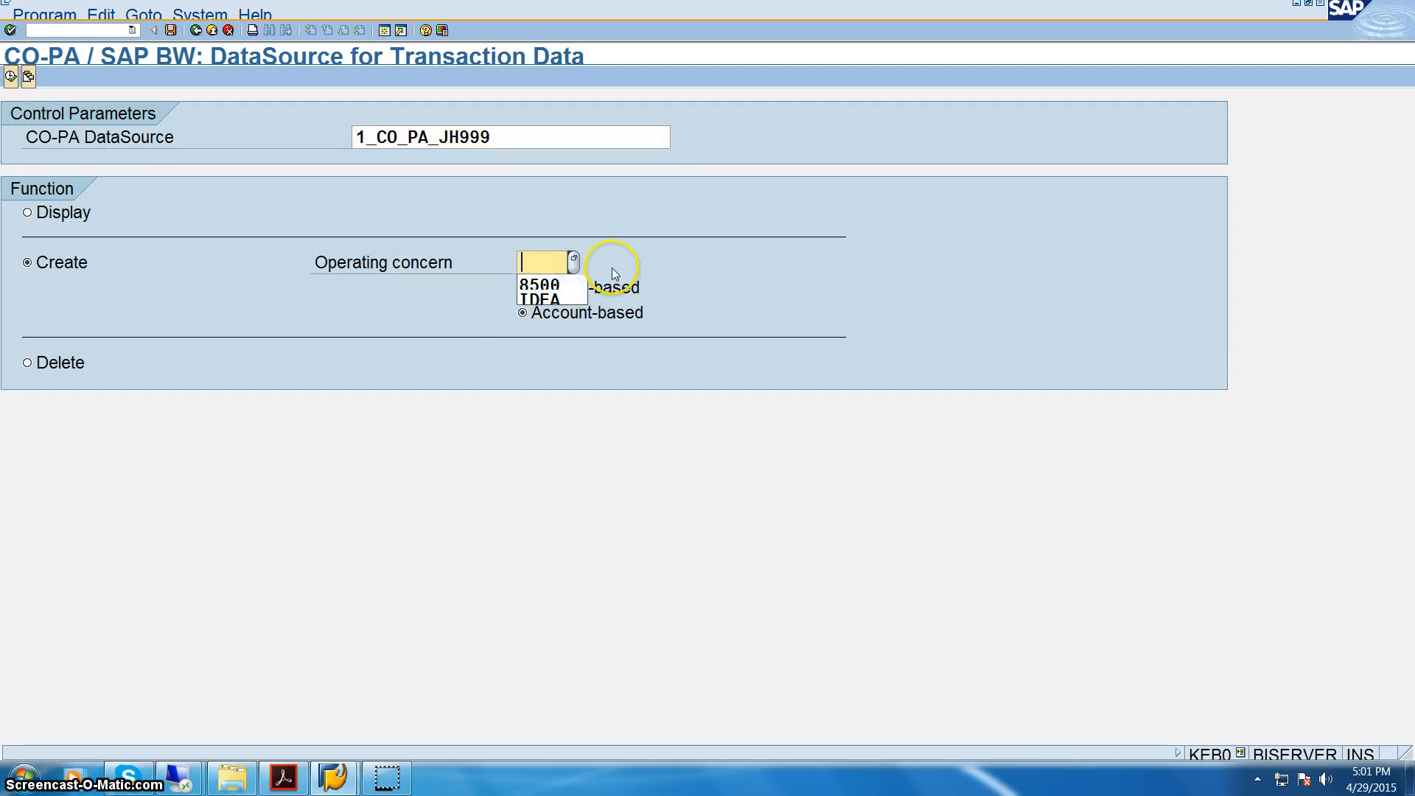
key("F4")
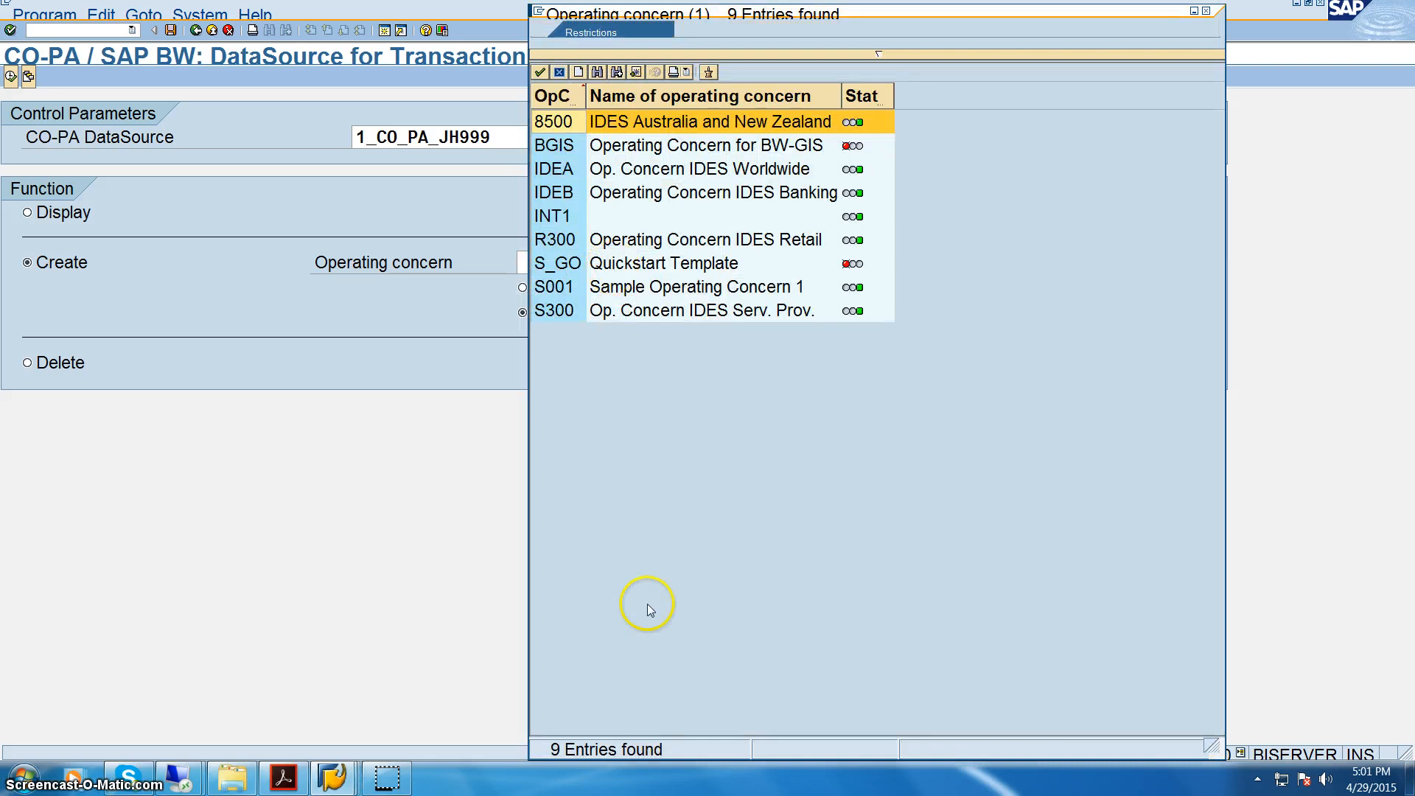
double_click(694, 174)
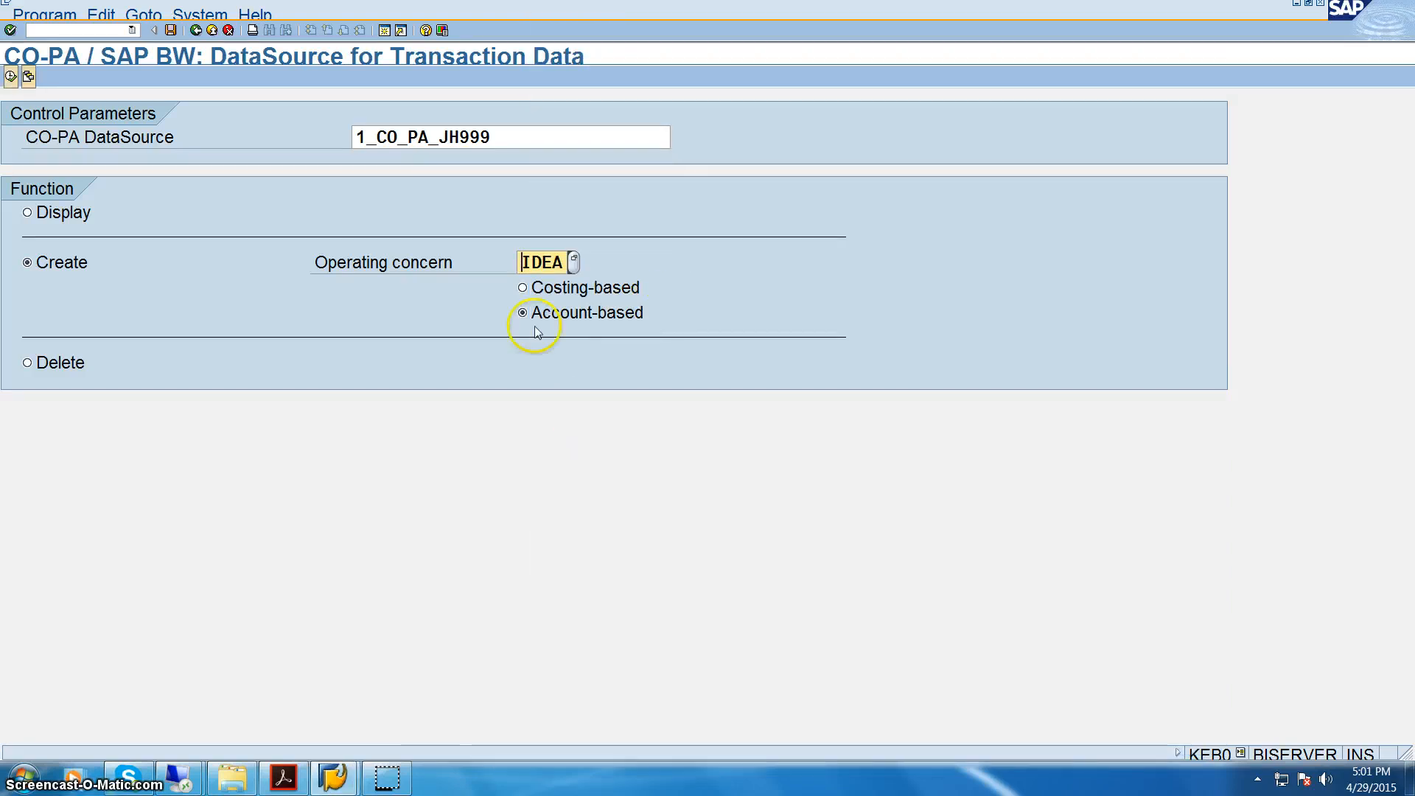
left_click(10, 77)
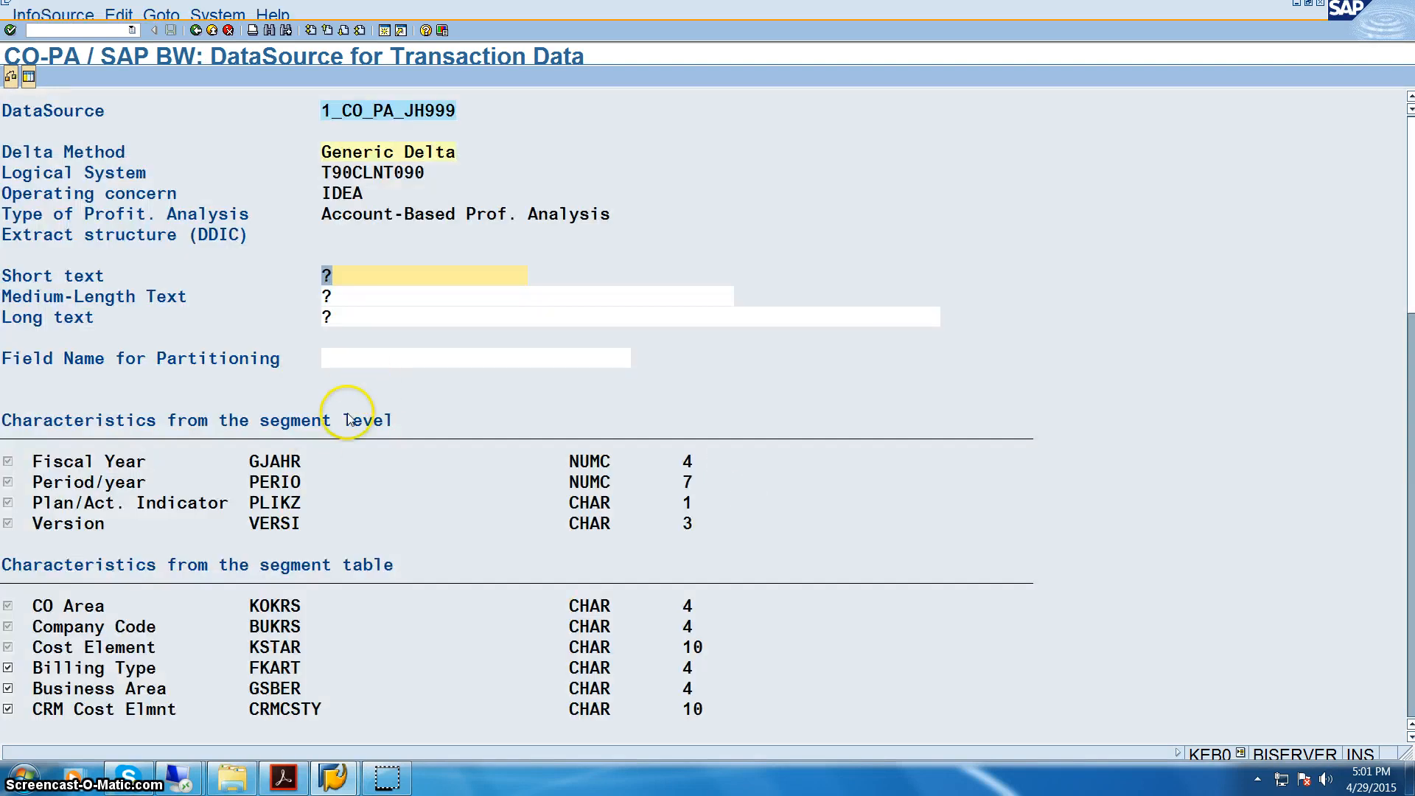
Step: Review the characteristics offered for the DataSource from the segment level and the segment table
scroll(272, 503, "down", 1)
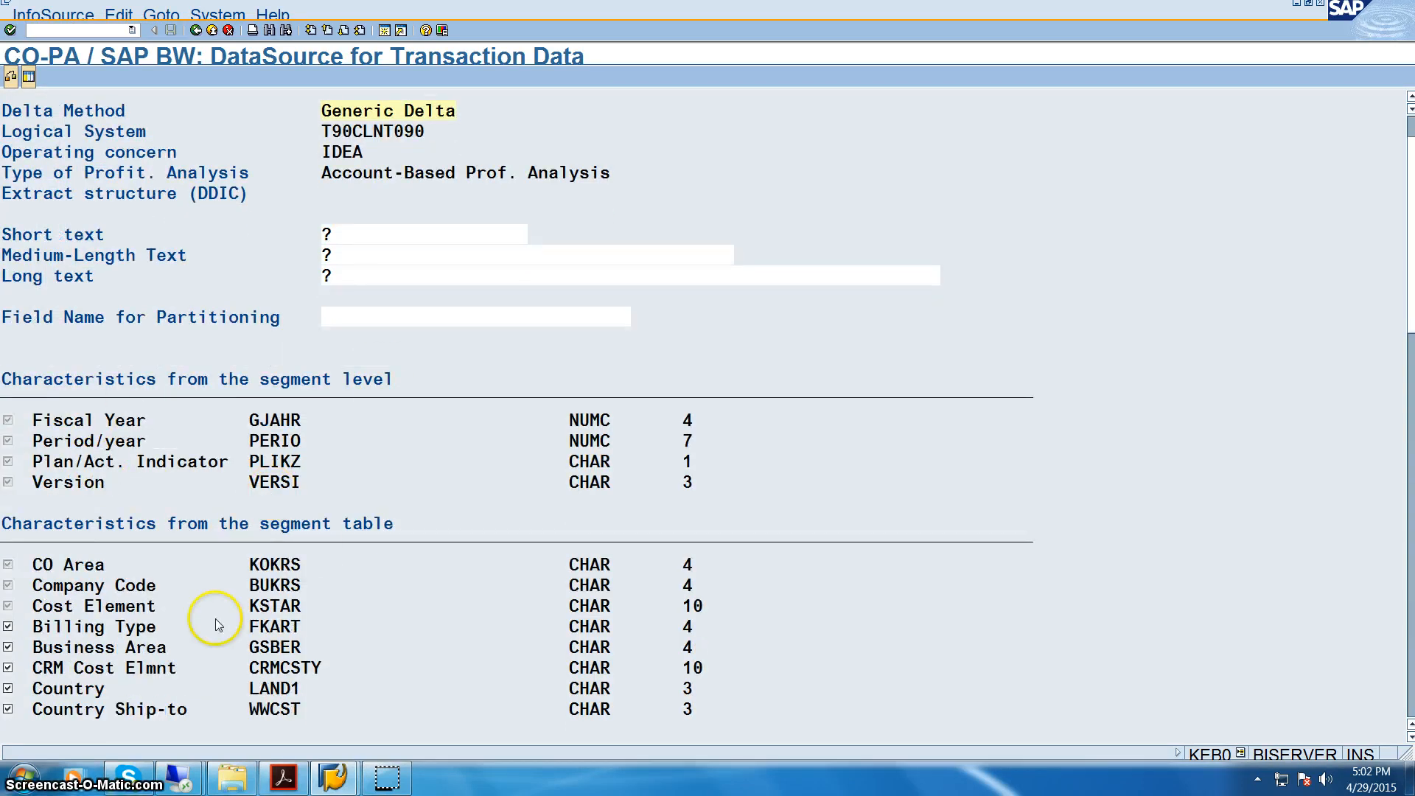
scroll(223, 610, "down", 2)
scroll(223, 609, "down", 1)
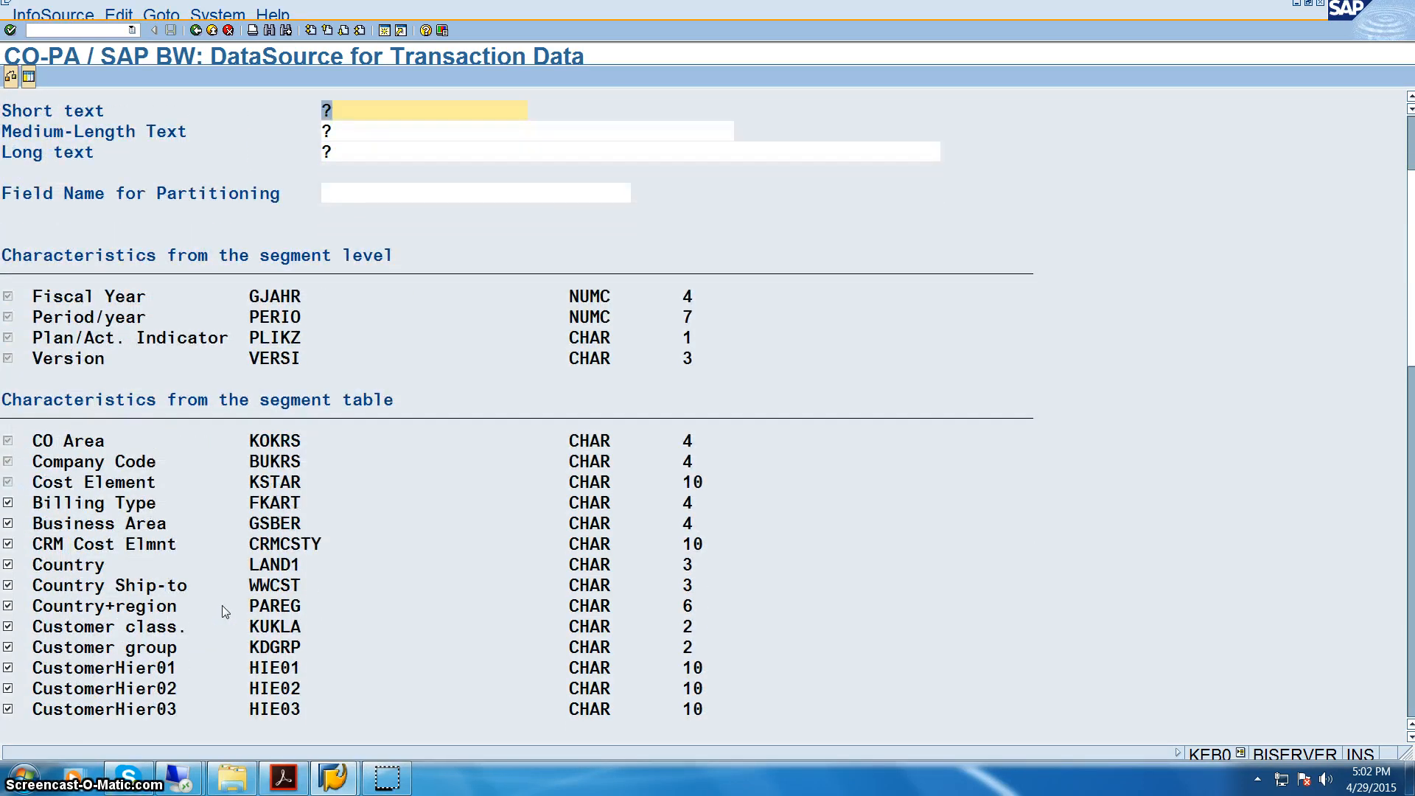
scroll(221, 604, "down", 6)
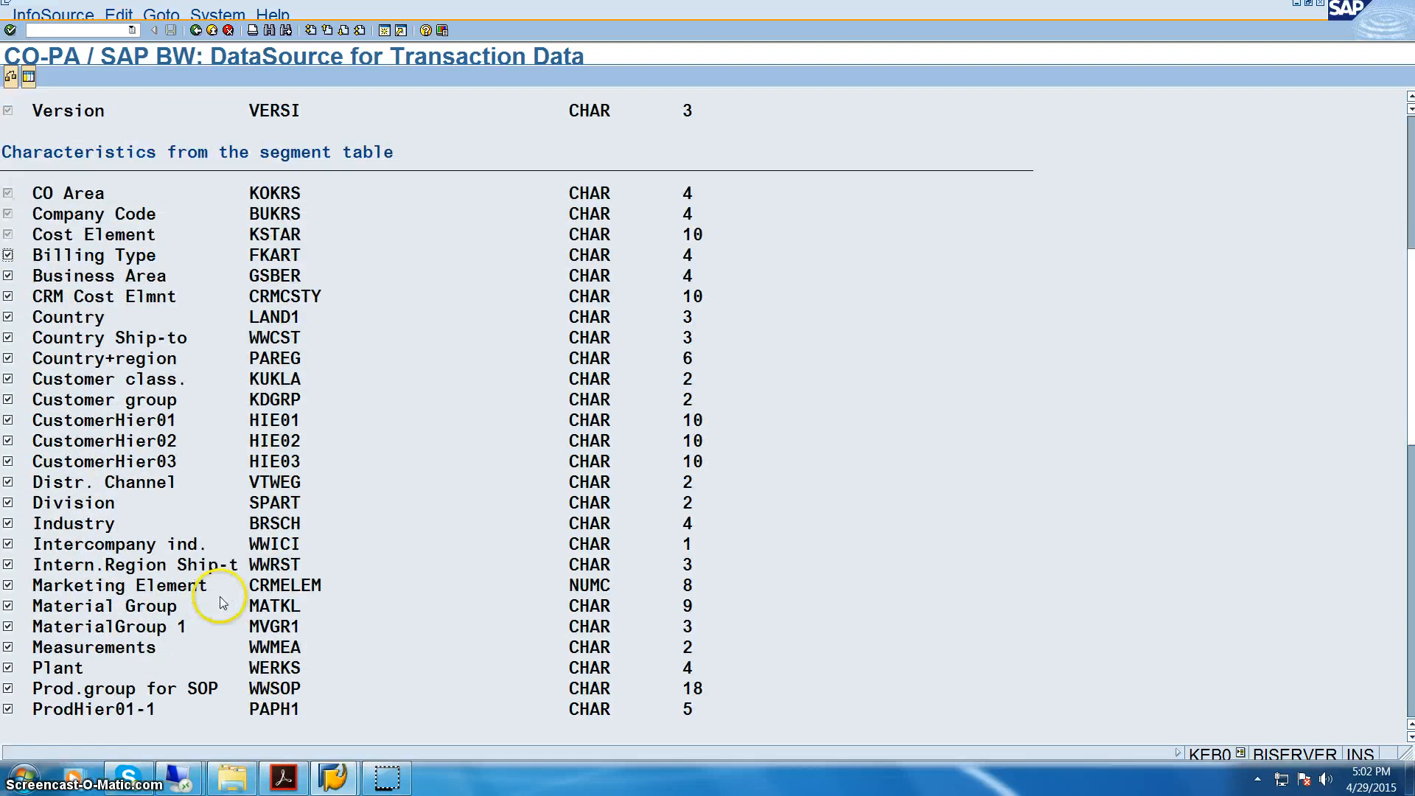
scroll(221, 597, "down", 6)
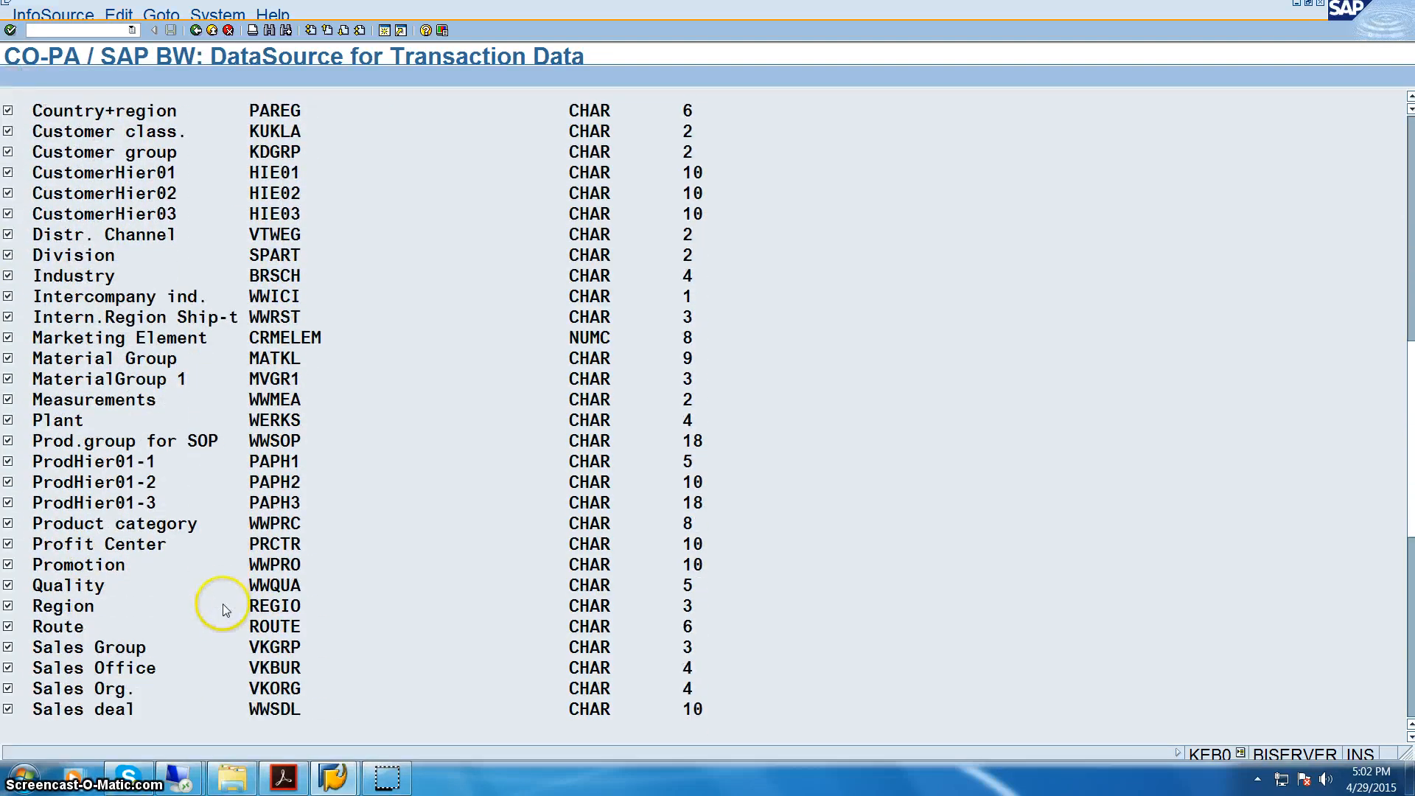
scroll(222, 604, "down", 1)
scroll(223, 600, "up", 5)
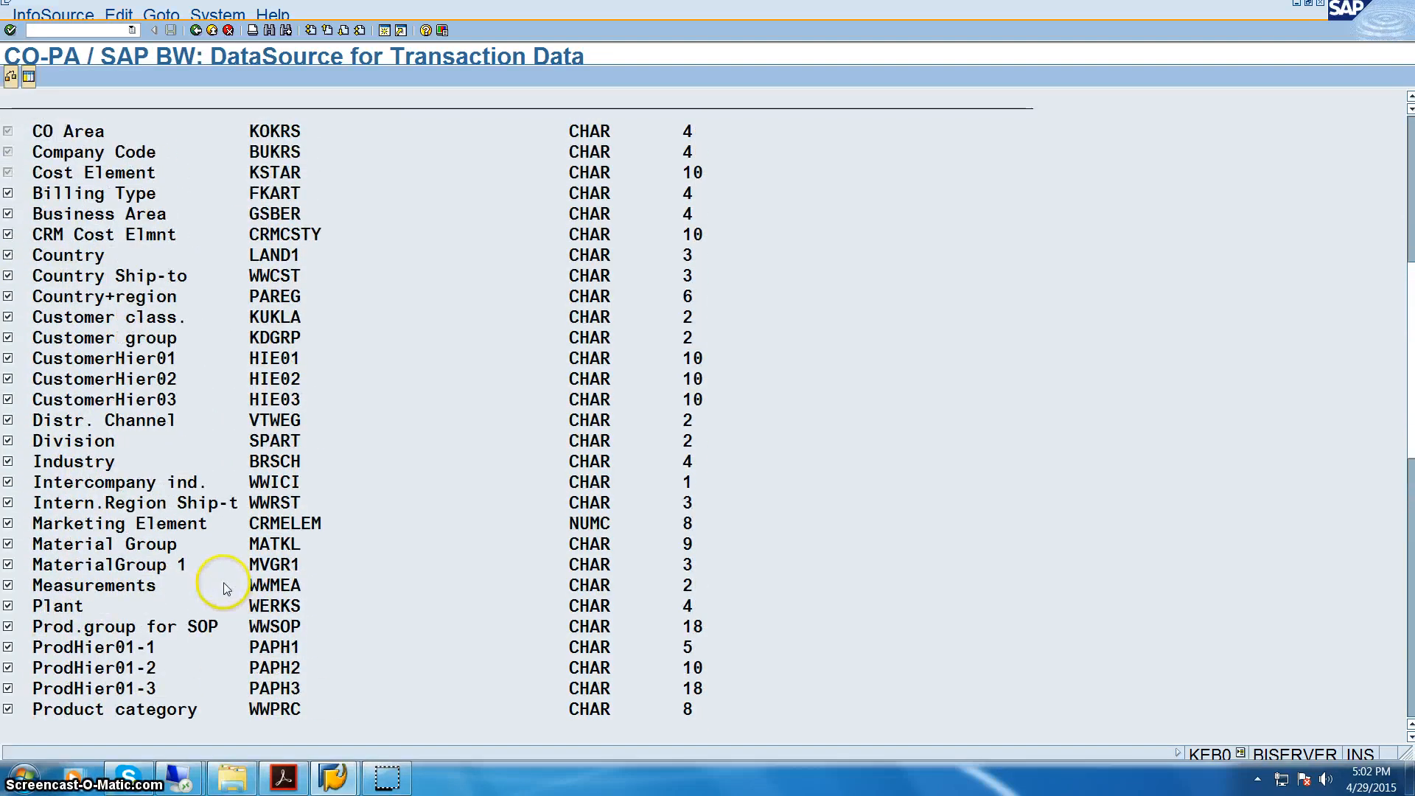
scroll(223, 582, "up", 10)
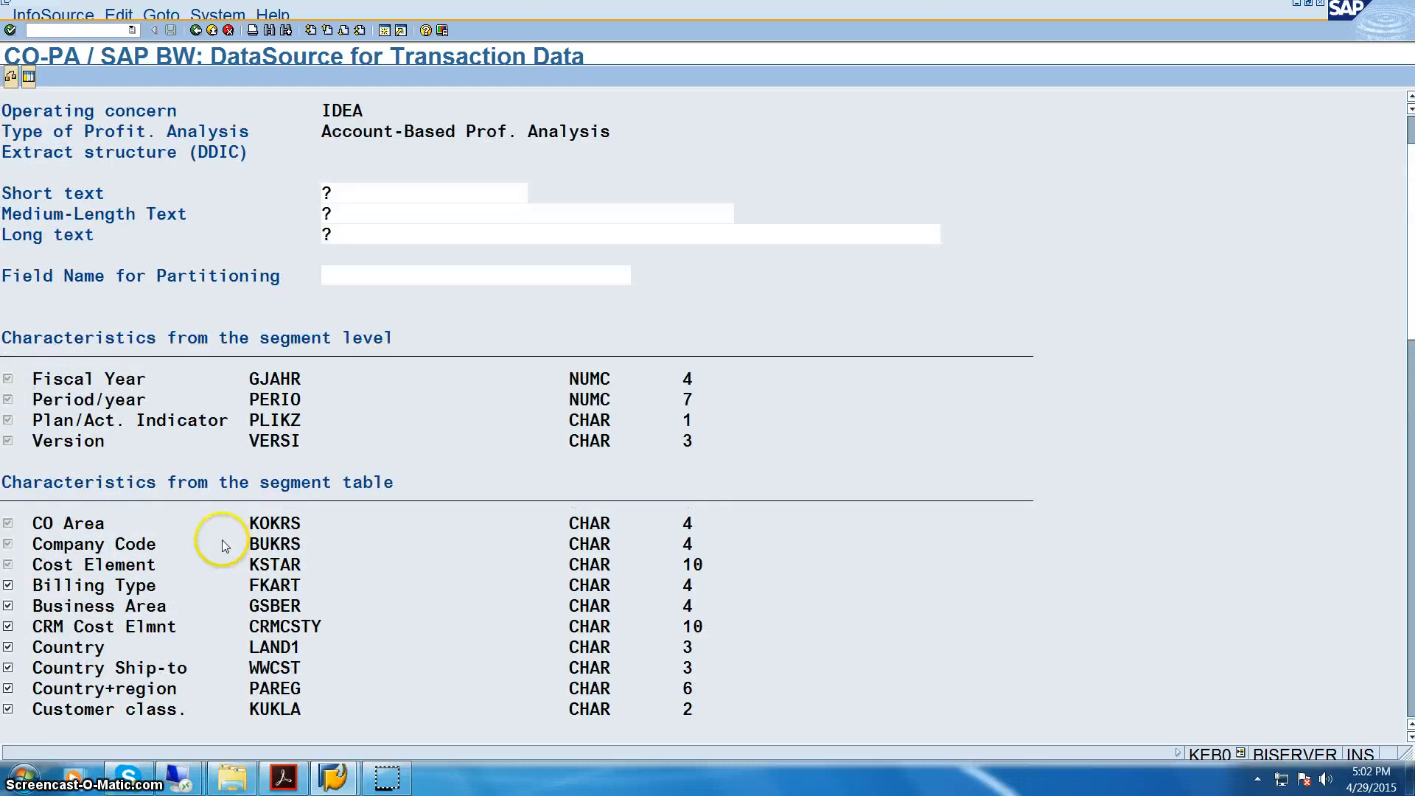
Step: Enter "Acc data" as the DataSource's short text
scroll(222, 545, "up", 1)
double_click(343, 234)
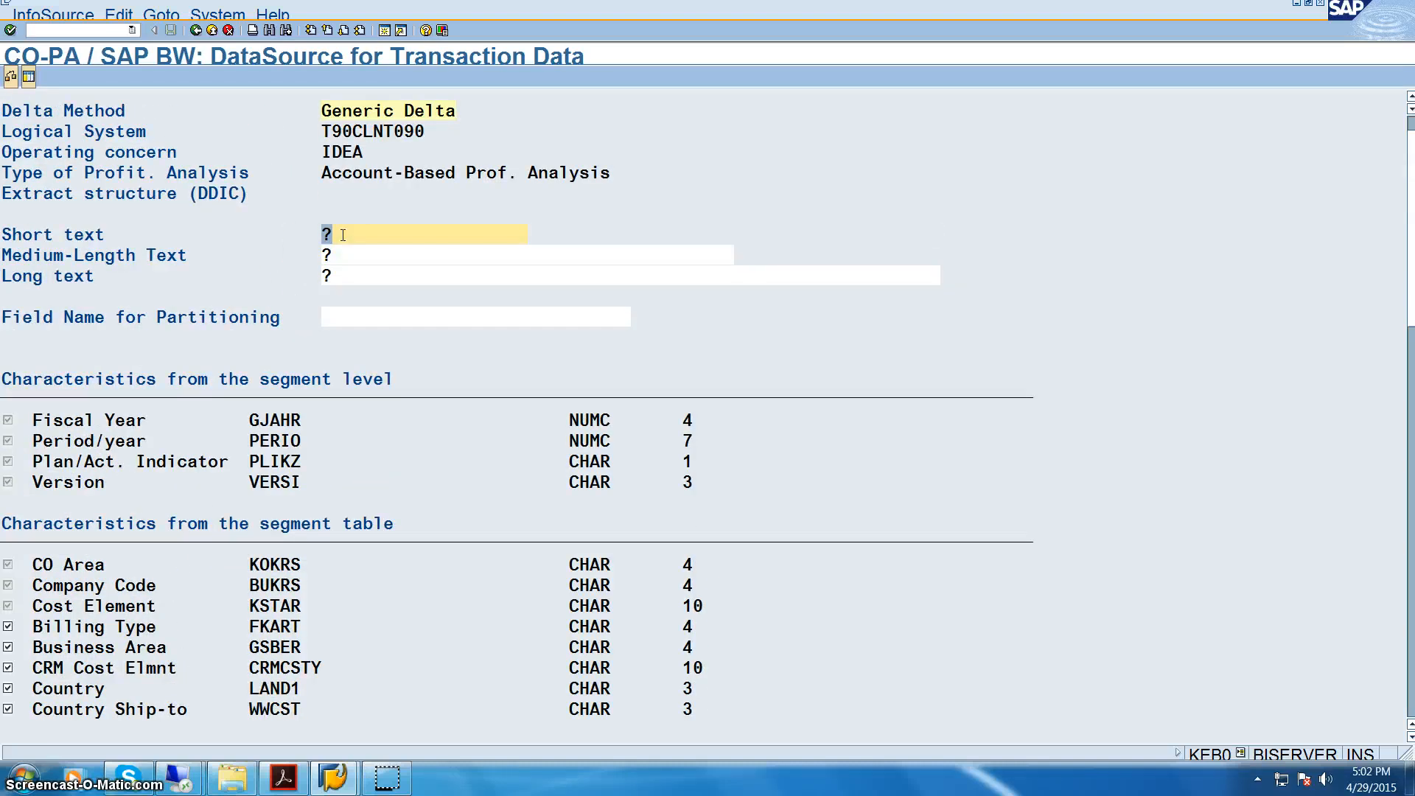
type("Cust")
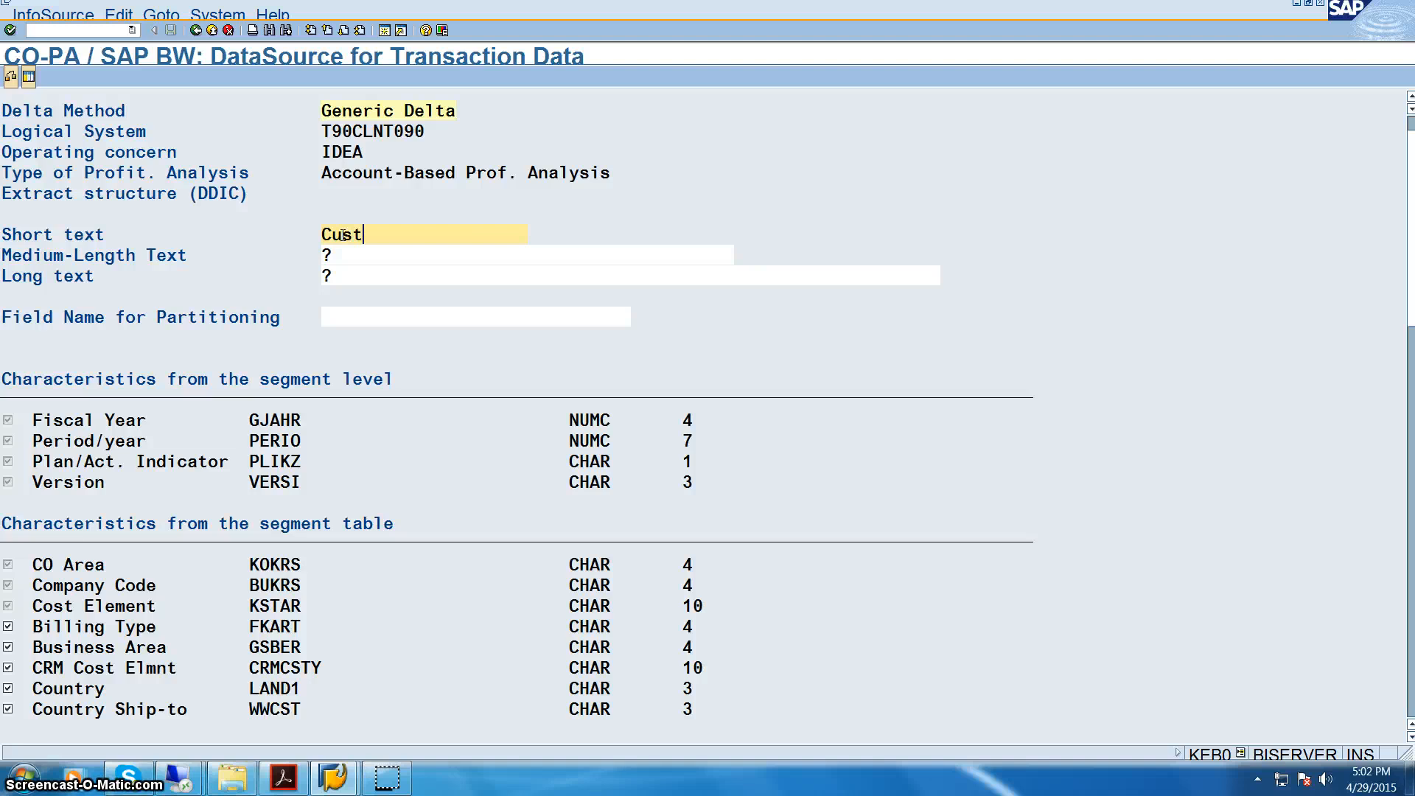
key("BackSpace")
key("BackSpace")
key("BackSpace")
key("BackSpace")
type("Acc data")
key("shift+Home")
Step: Enter "Accounts Data" as both the medium-length text and the long text of the DataSource
key("Tab")
key("BackSpace")
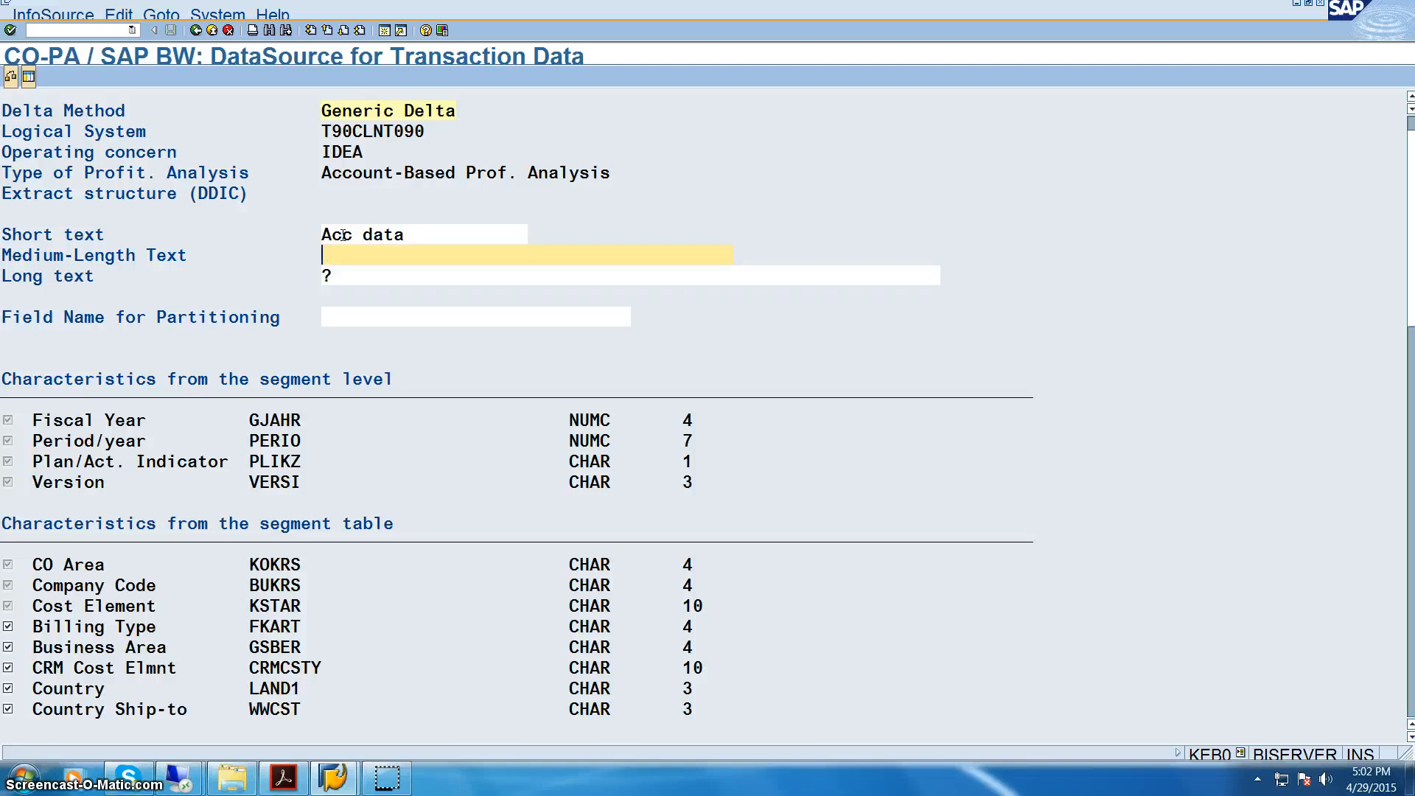
type("Accou")
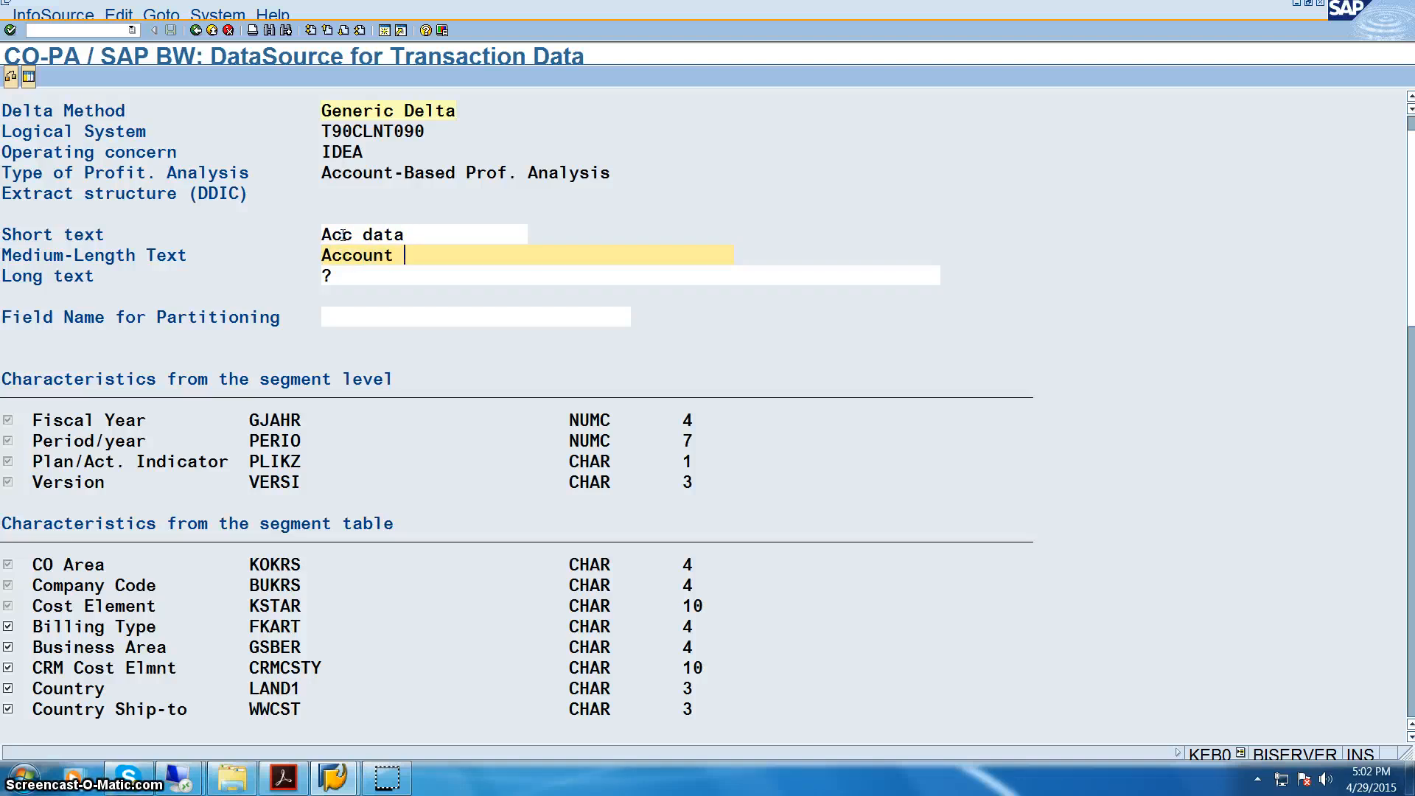
type("nts Data")
key("Tab")
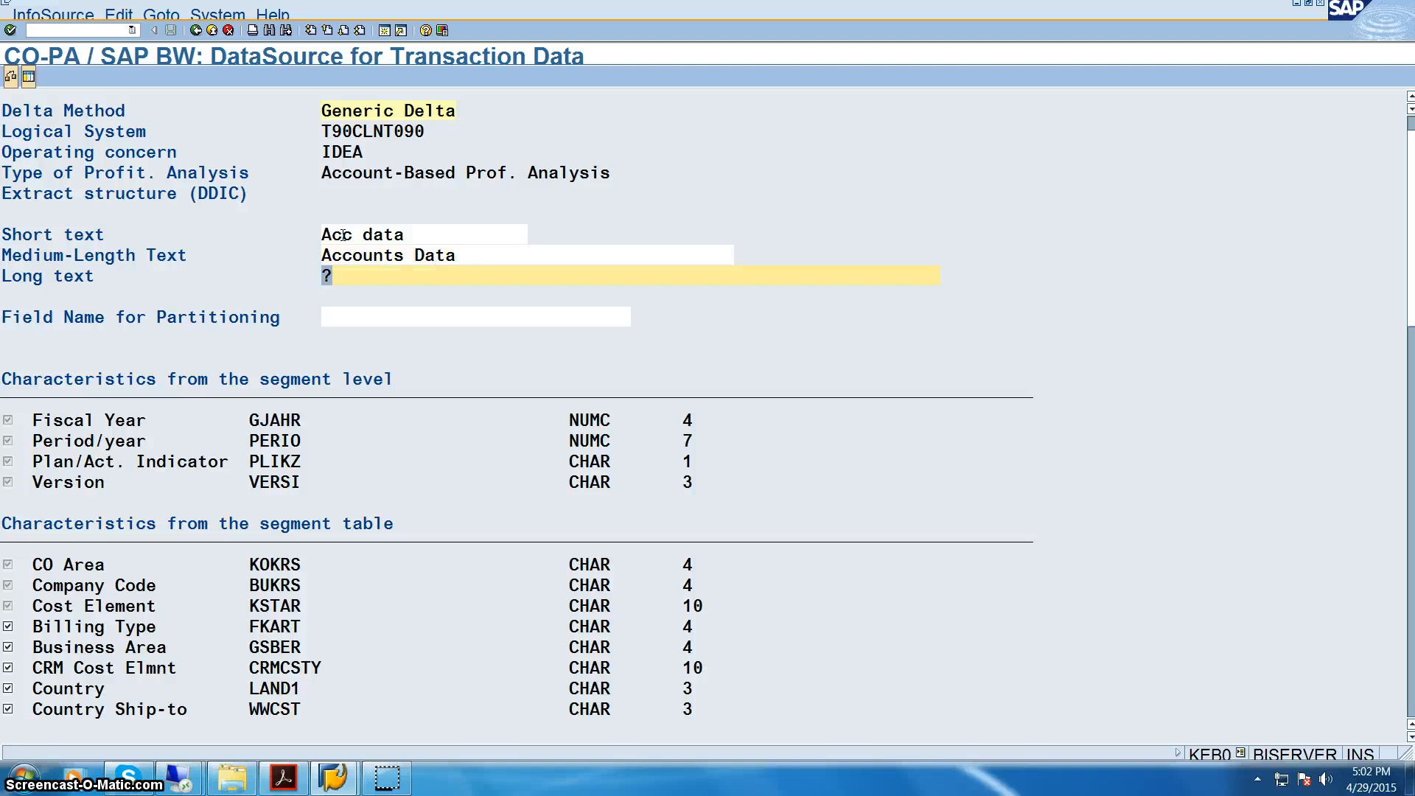
type("Accounts ")
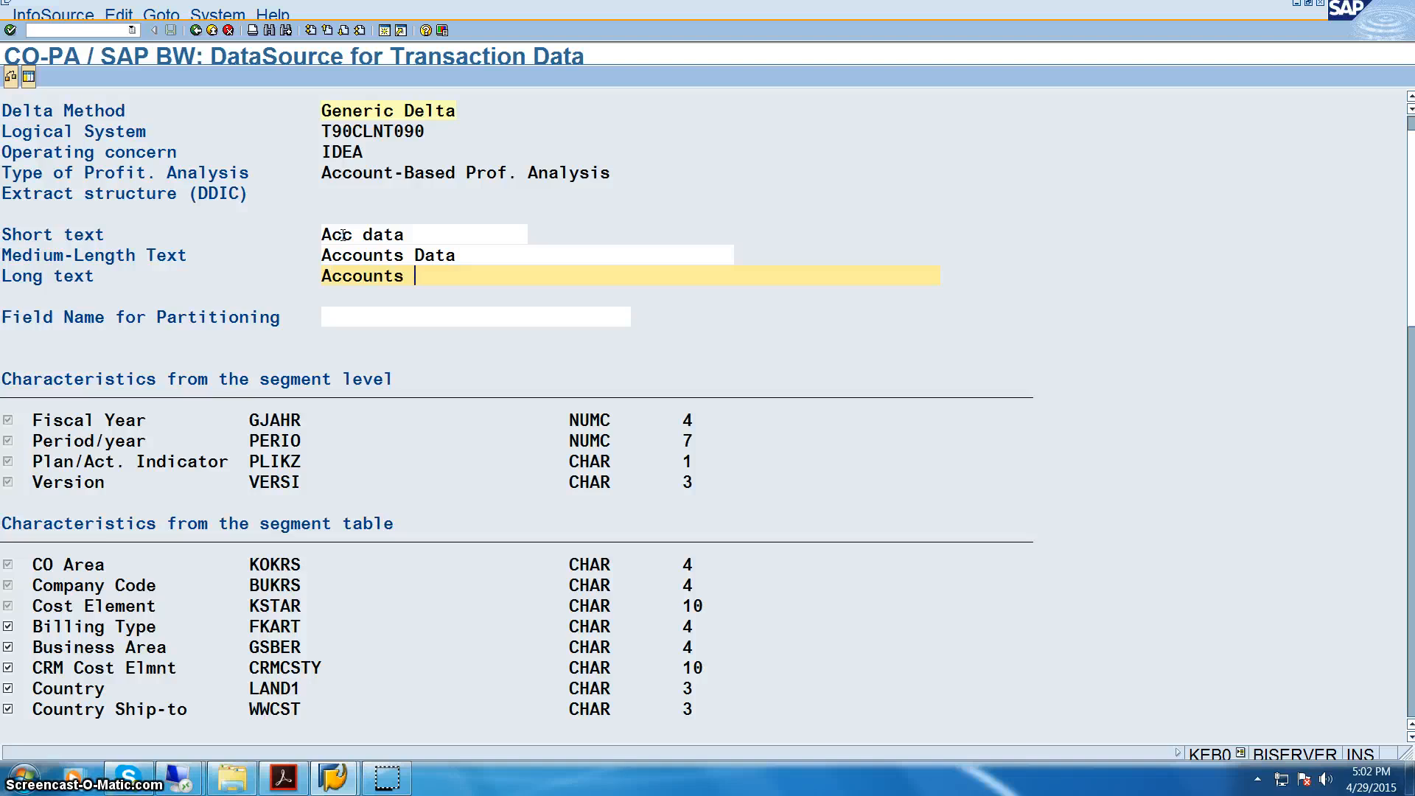
type("Data")
Step: Set the field name for partitioning to kokrs, the CO Area characteristic
left_click(405, 317)
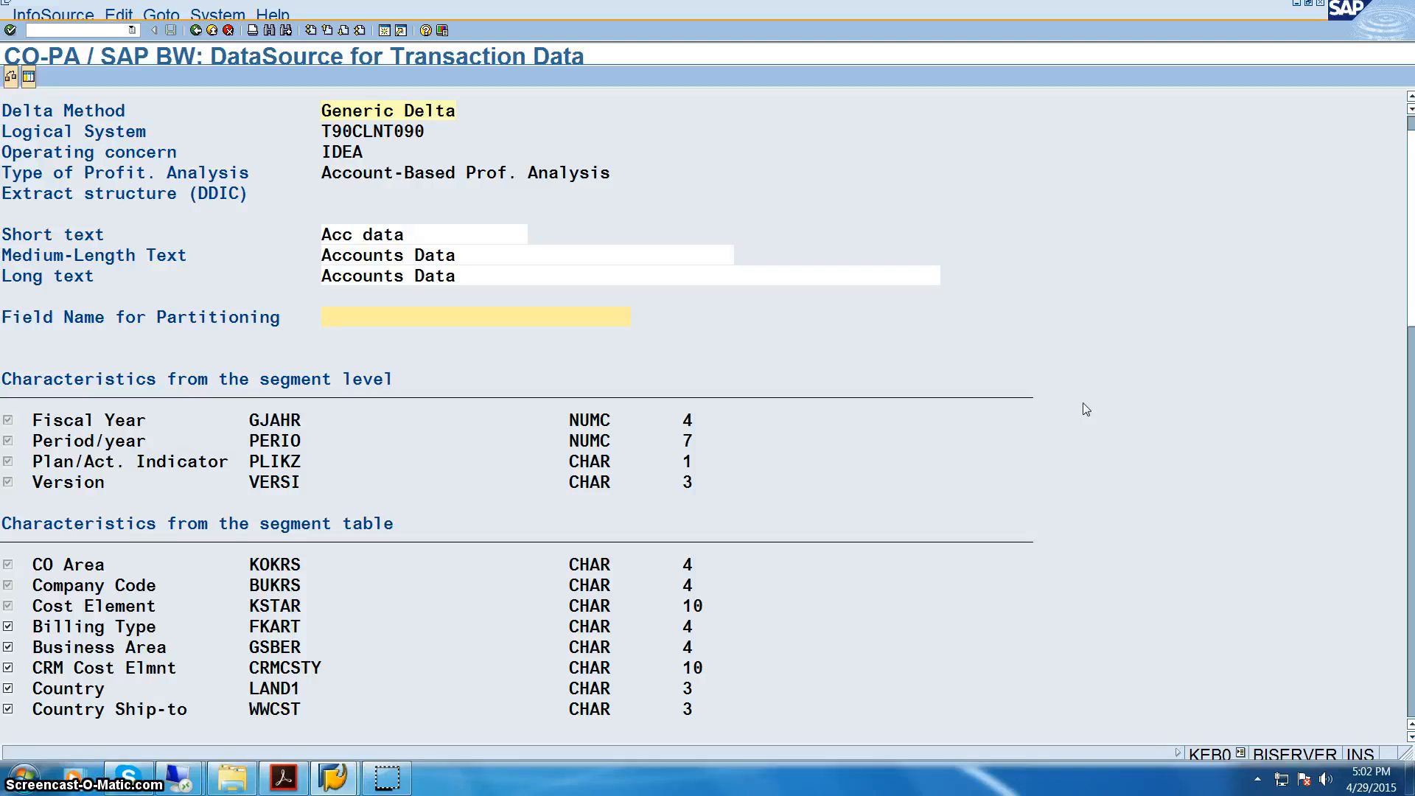
type("kokrs")
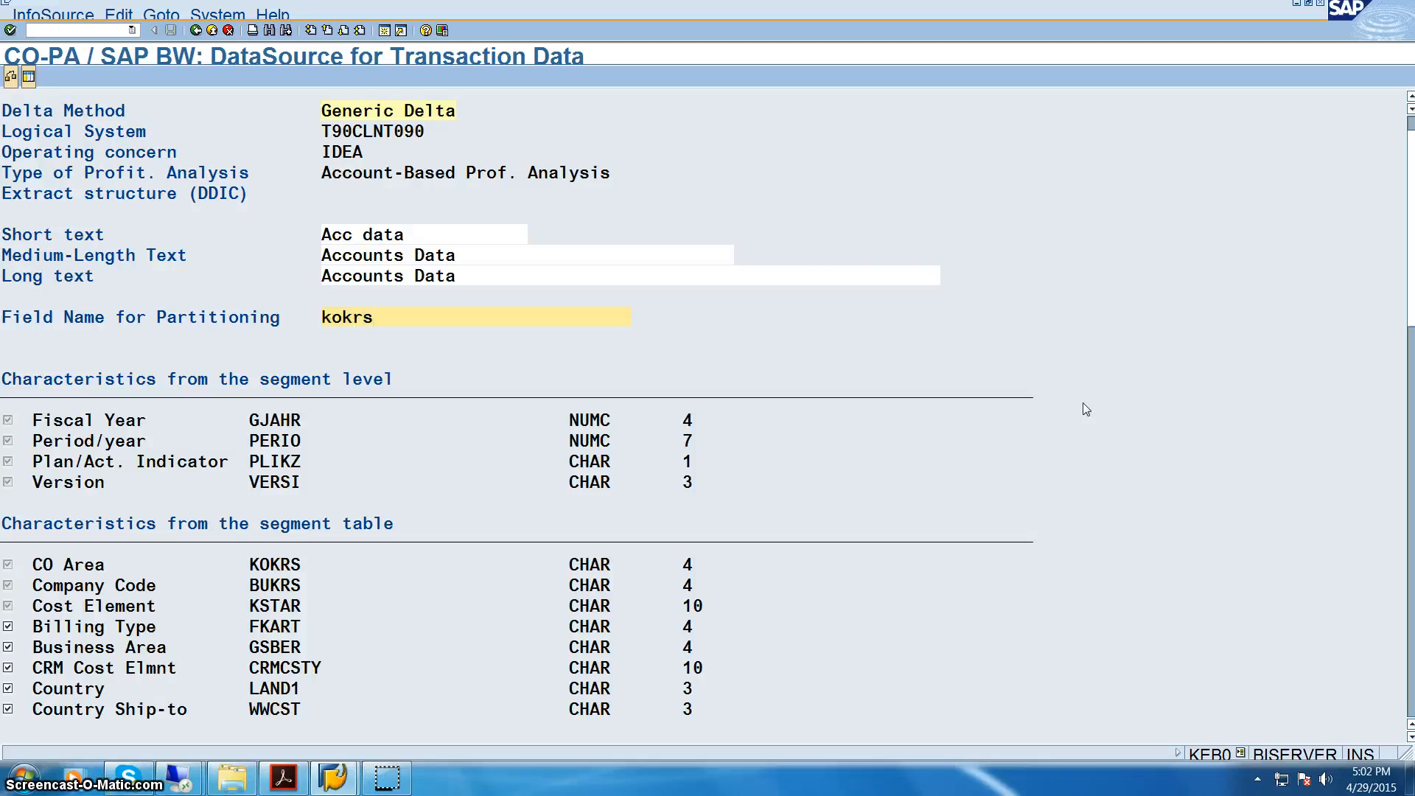
scroll(1082, 409, "down", 1)
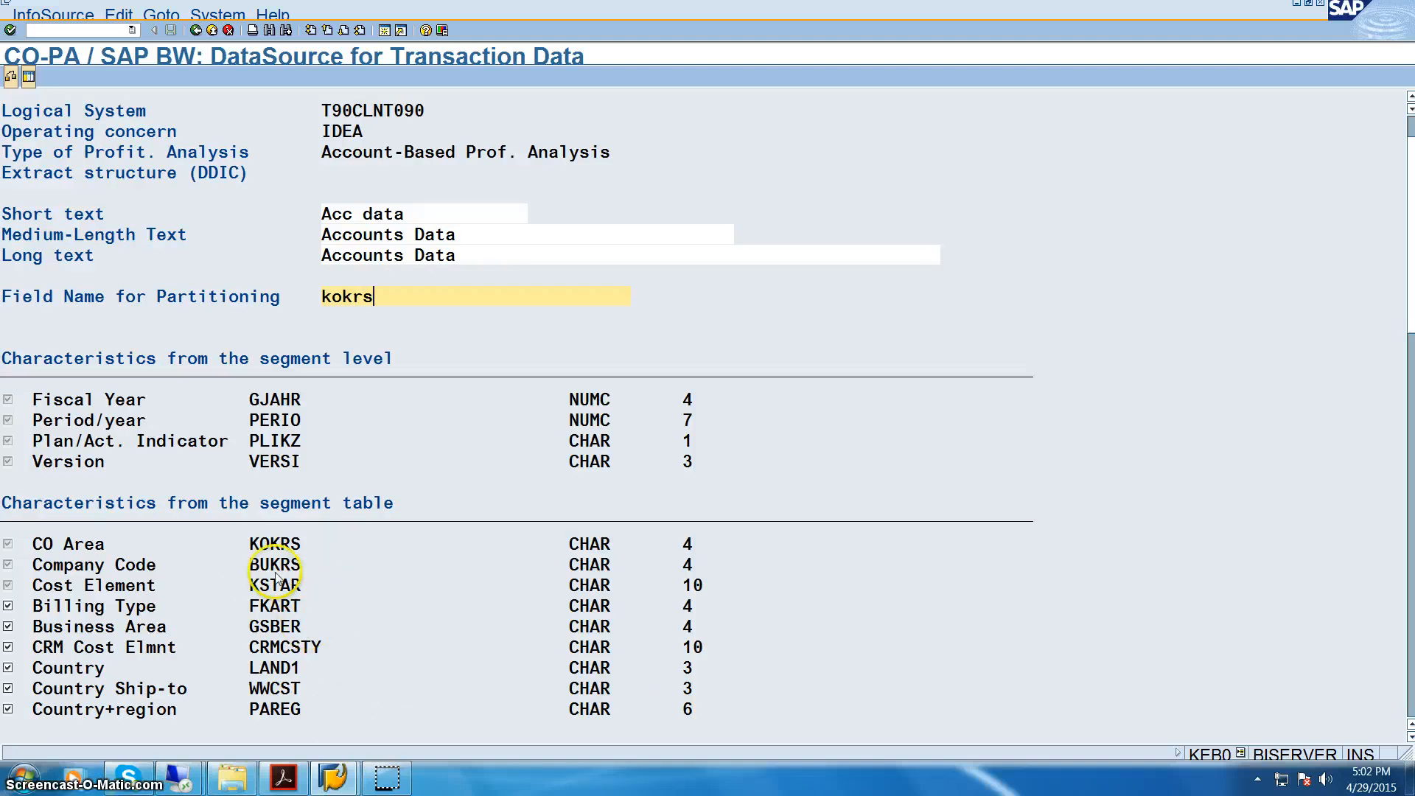
scroll(328, 556, "up", 1)
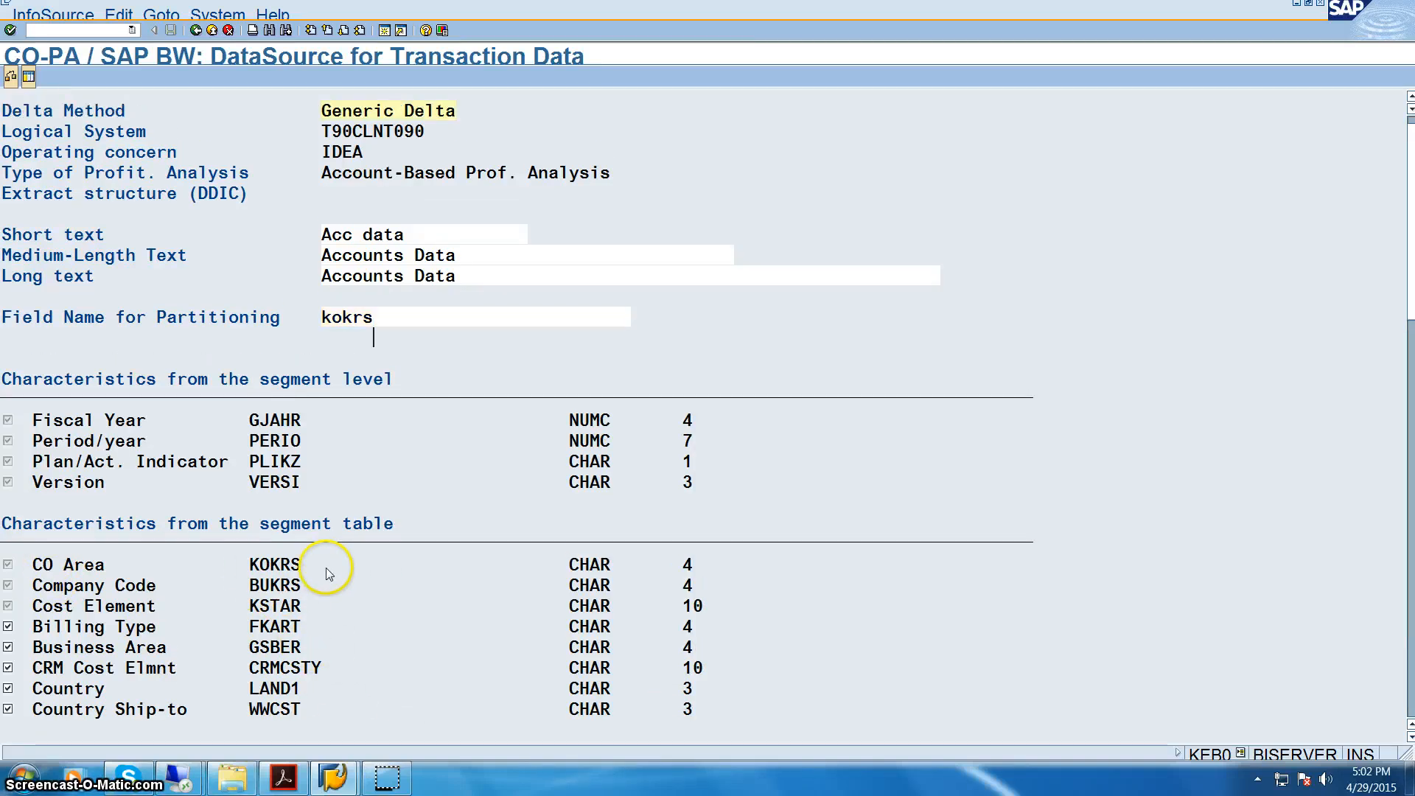
scroll(306, 619, "up", 1)
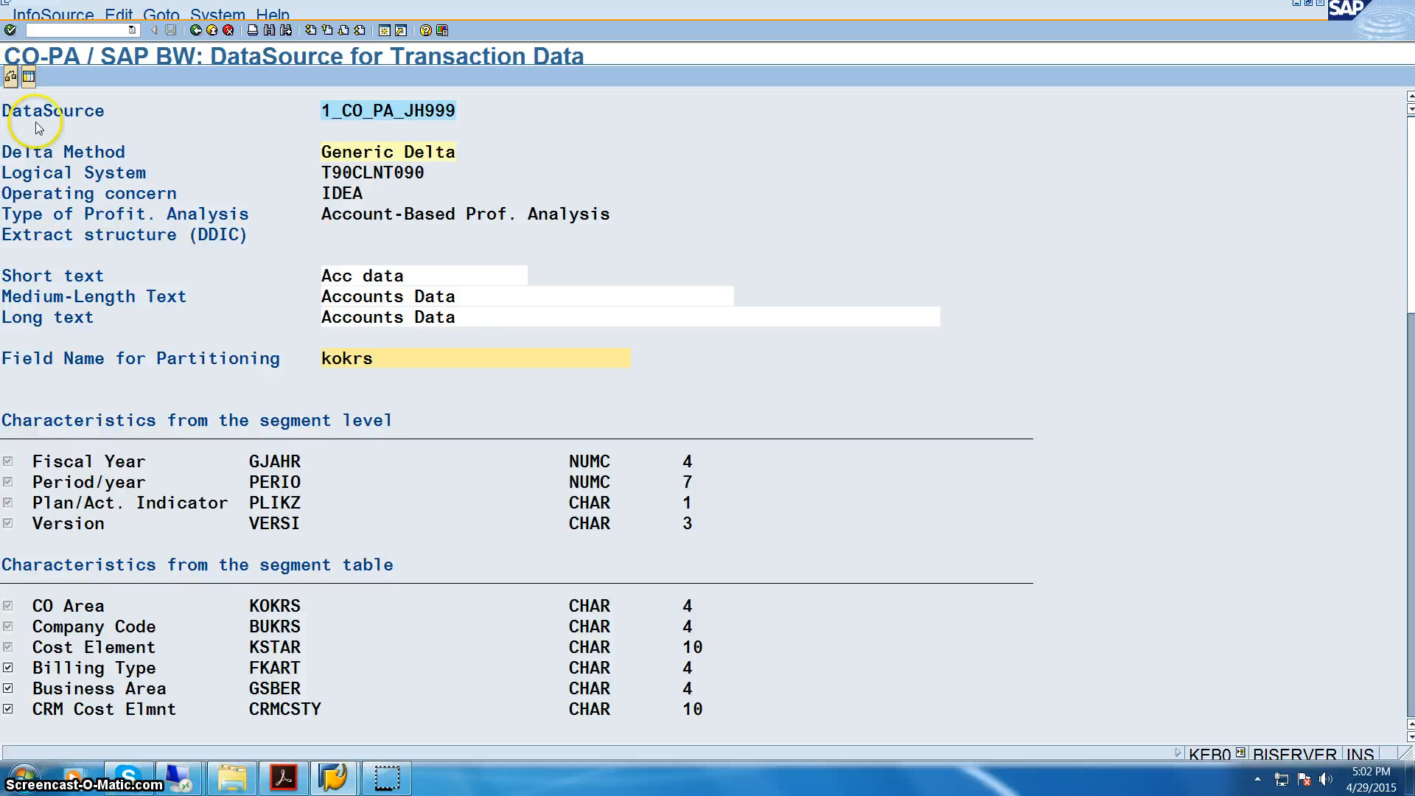
Step: Examine the full field list, including segment table characteristics, units of measure, value fields and characteristics calculated upon extraction
scroll(254, 649, "down", 7)
scroll(250, 647, "down", 6)
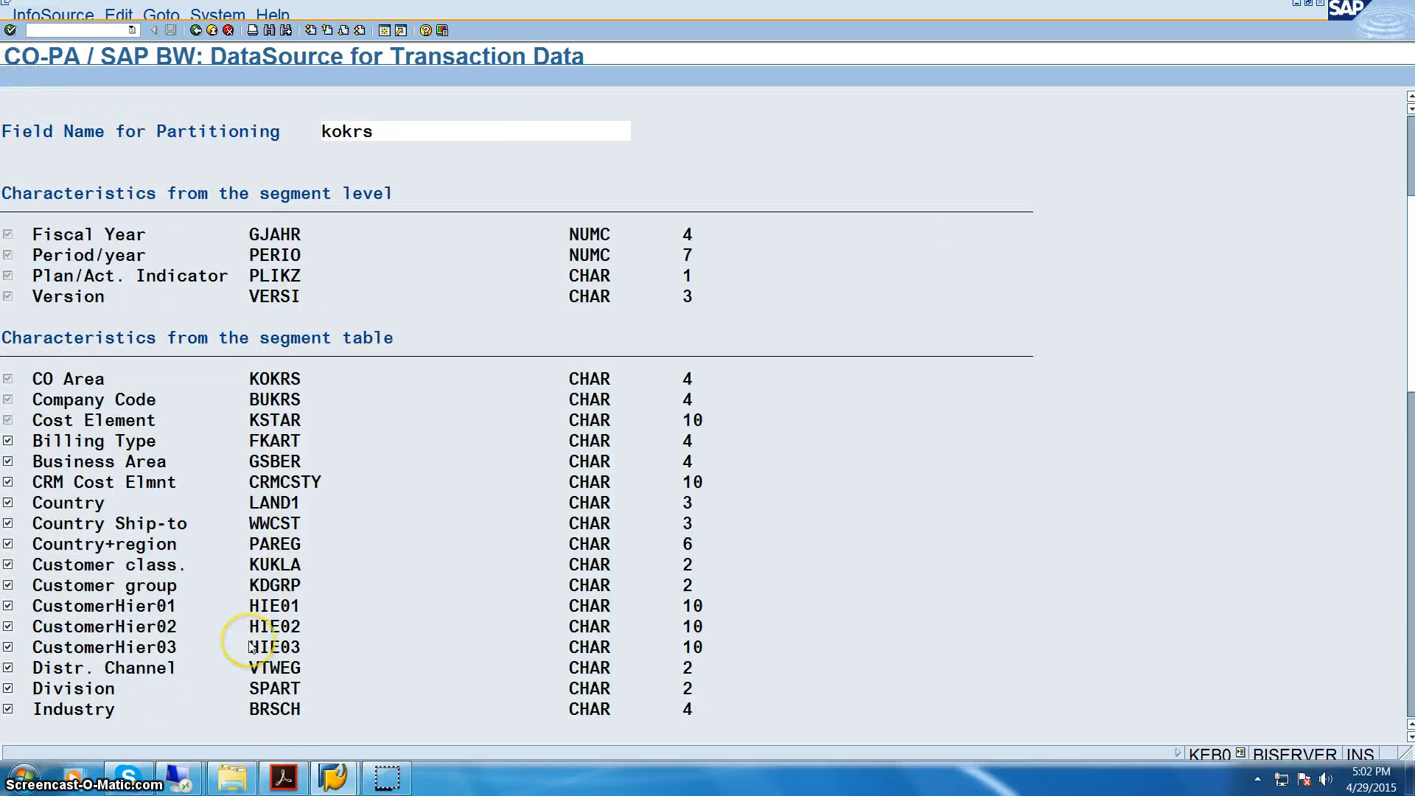
scroll(405, 641, "down", 1)
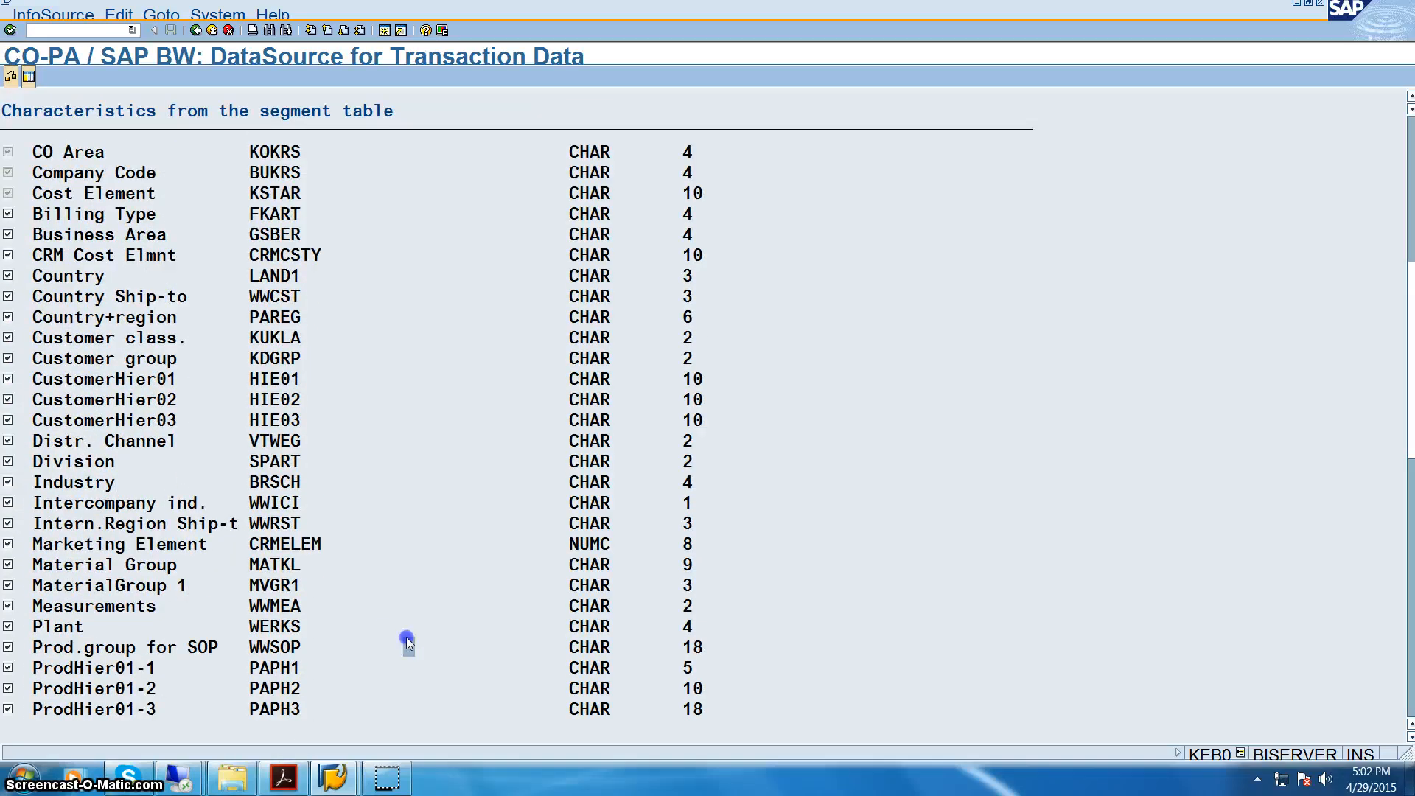
scroll(406, 639, "down", 15)
scroll(406, 637, "down", 10)
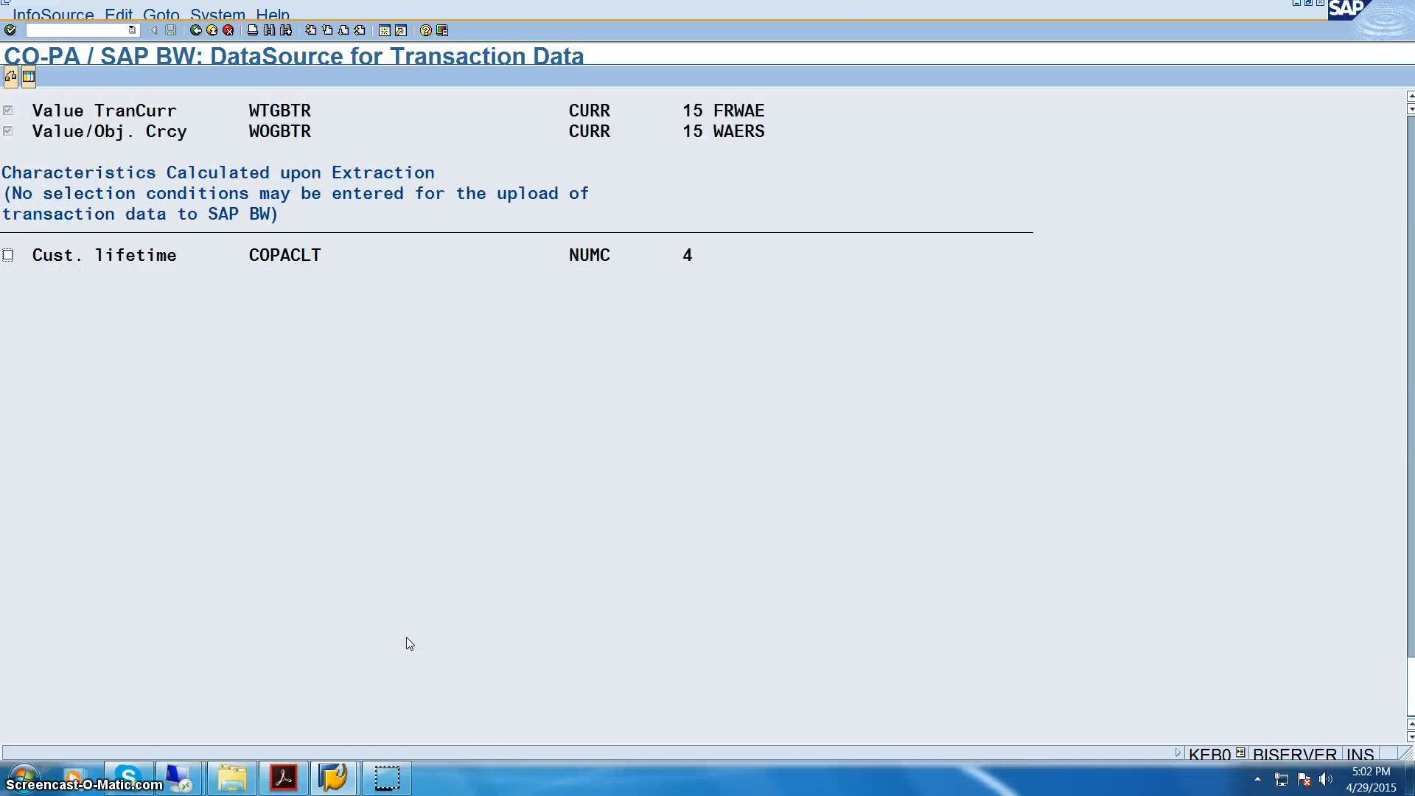
scroll(406, 637, "up", 10)
scroll(406, 636, "up", 11)
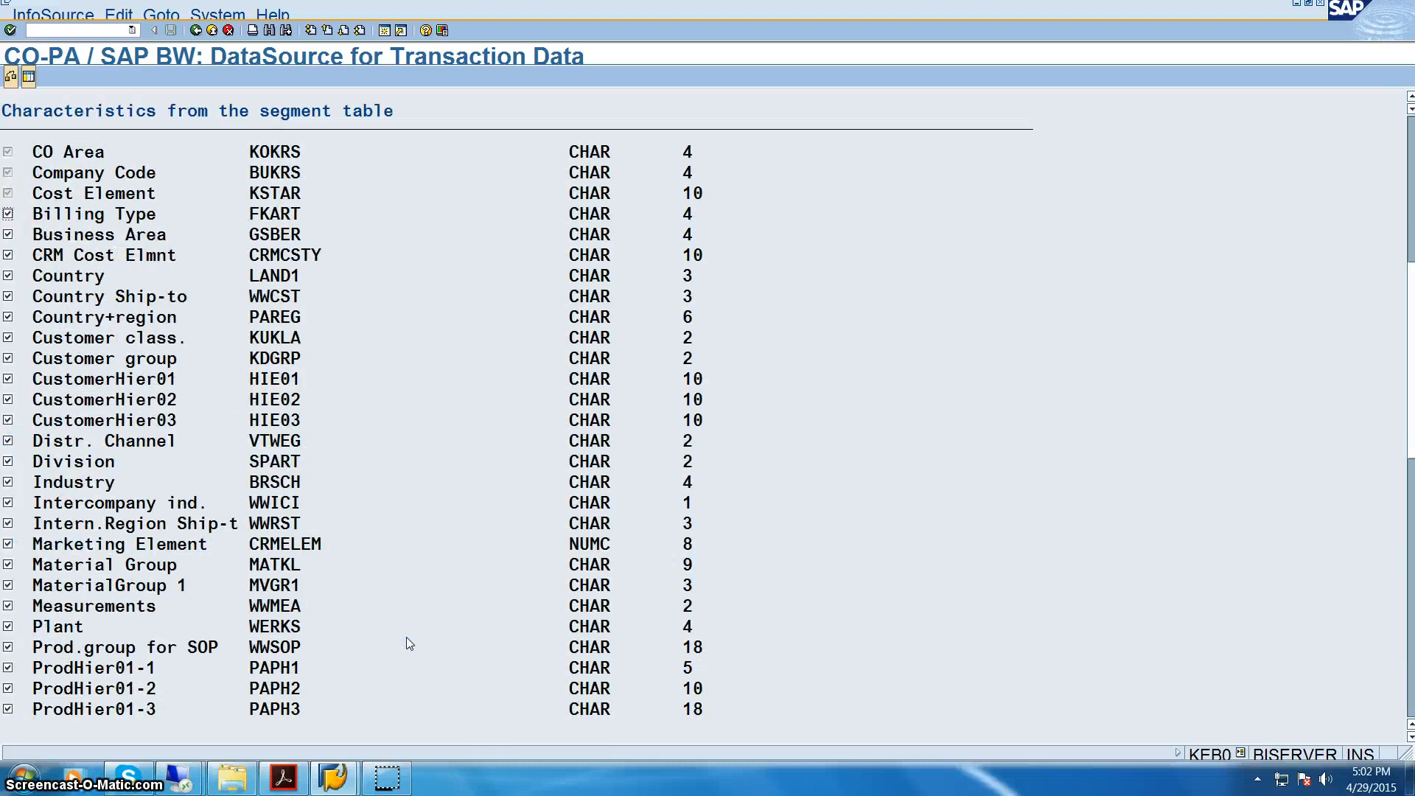
scroll(405, 636, "up", 11)
scroll(405, 637, "down", 15)
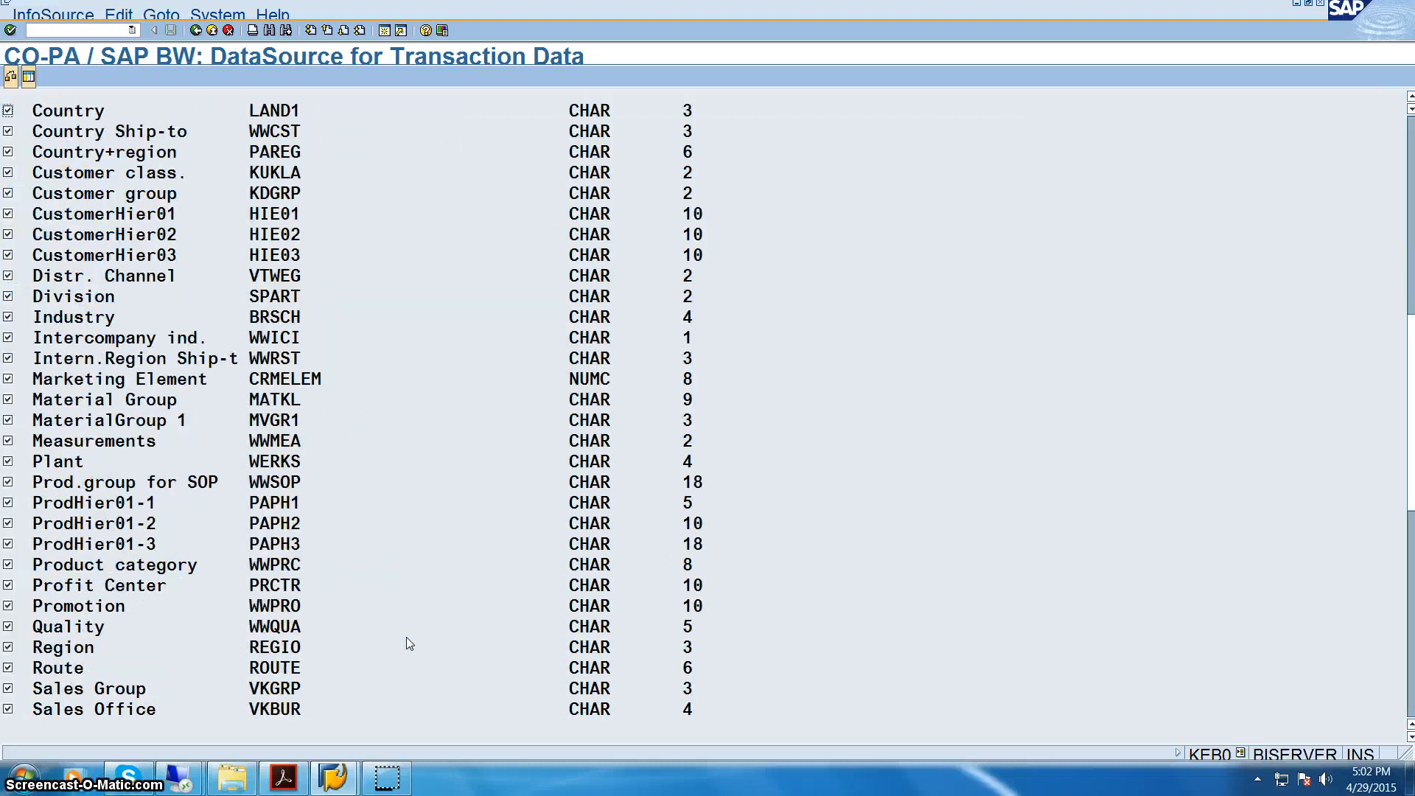
scroll(406, 636, "down", 10)
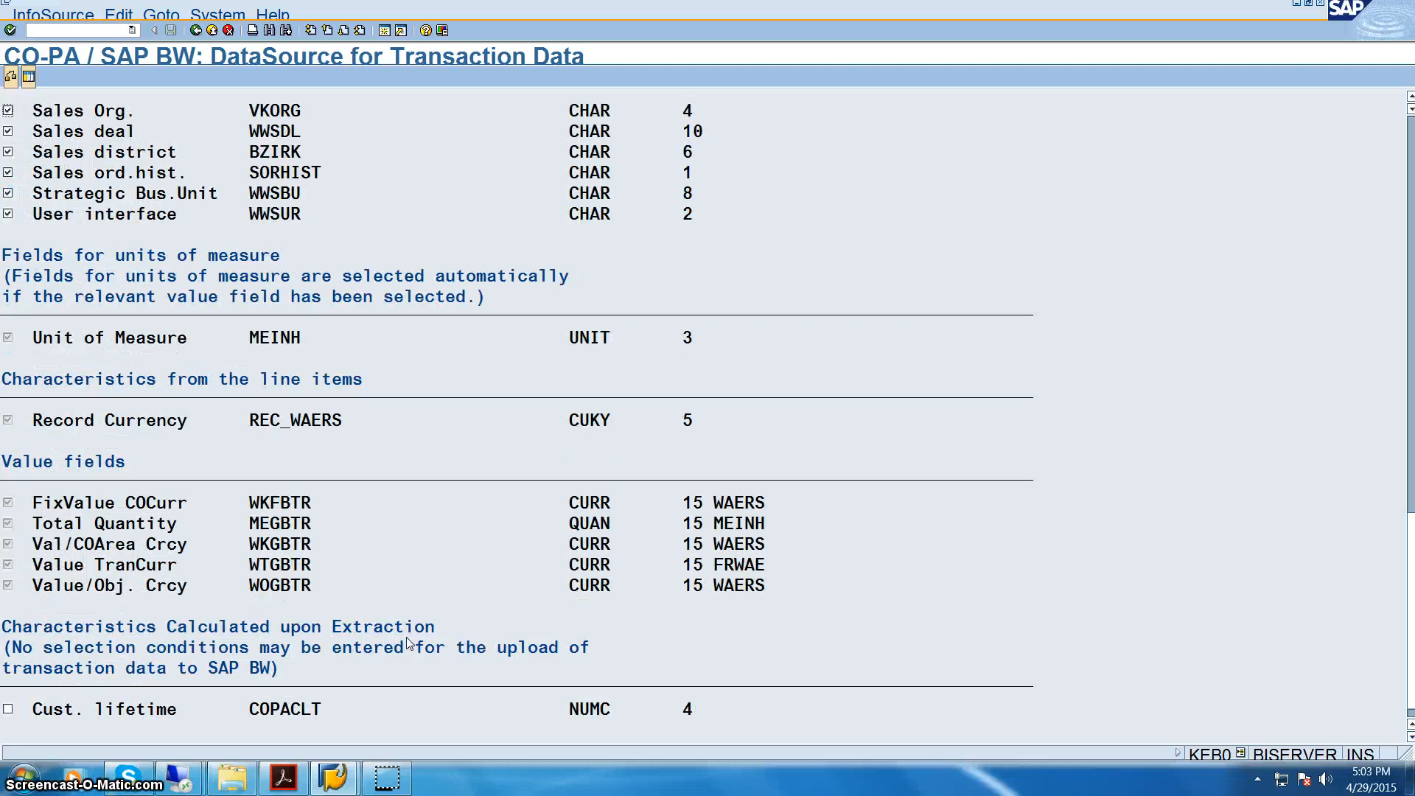
scroll(405, 637, "up", 20)
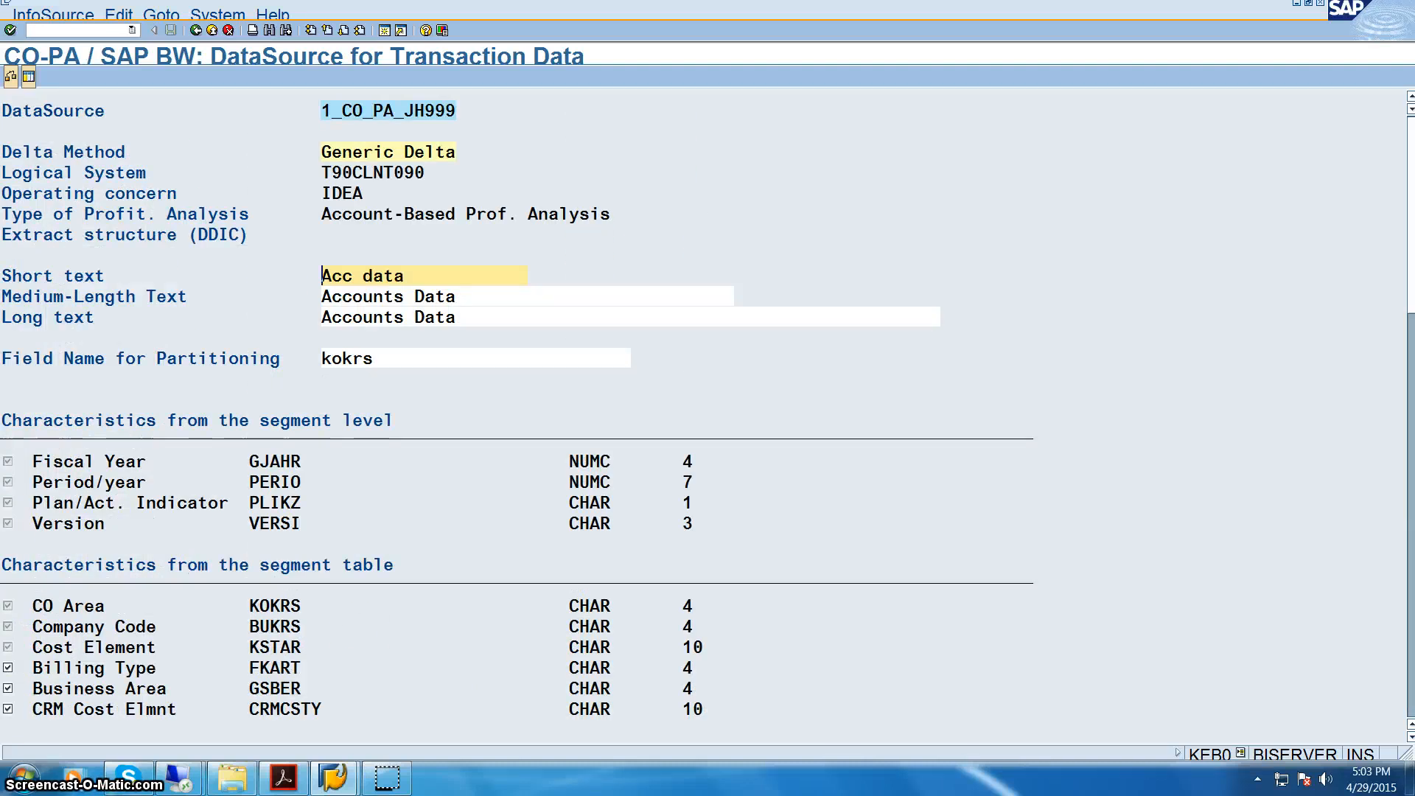
Step: Check the DataSource definition for inconsistencies and start generating the DataSource
left_click(10, 76)
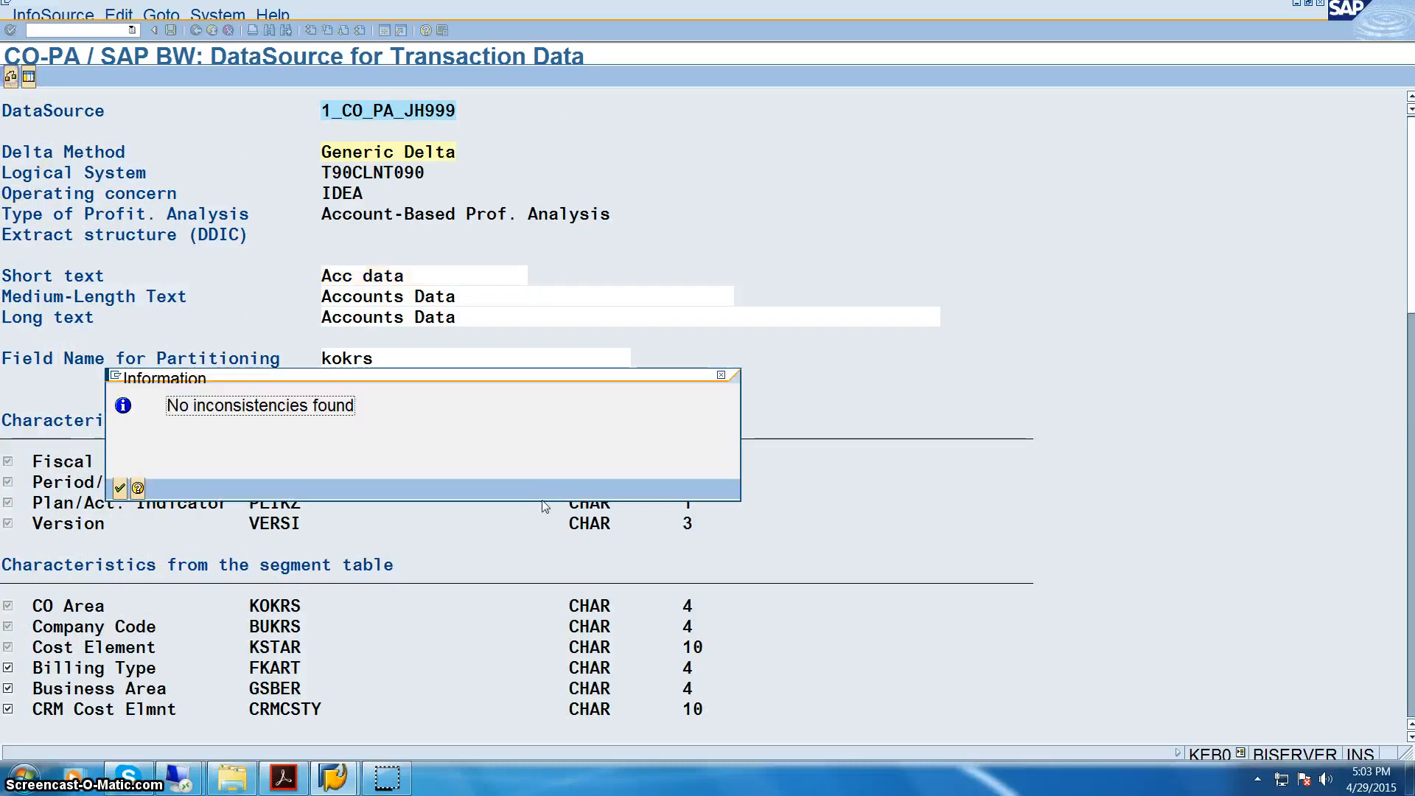
left_click(119, 488)
left_click(27, 77)
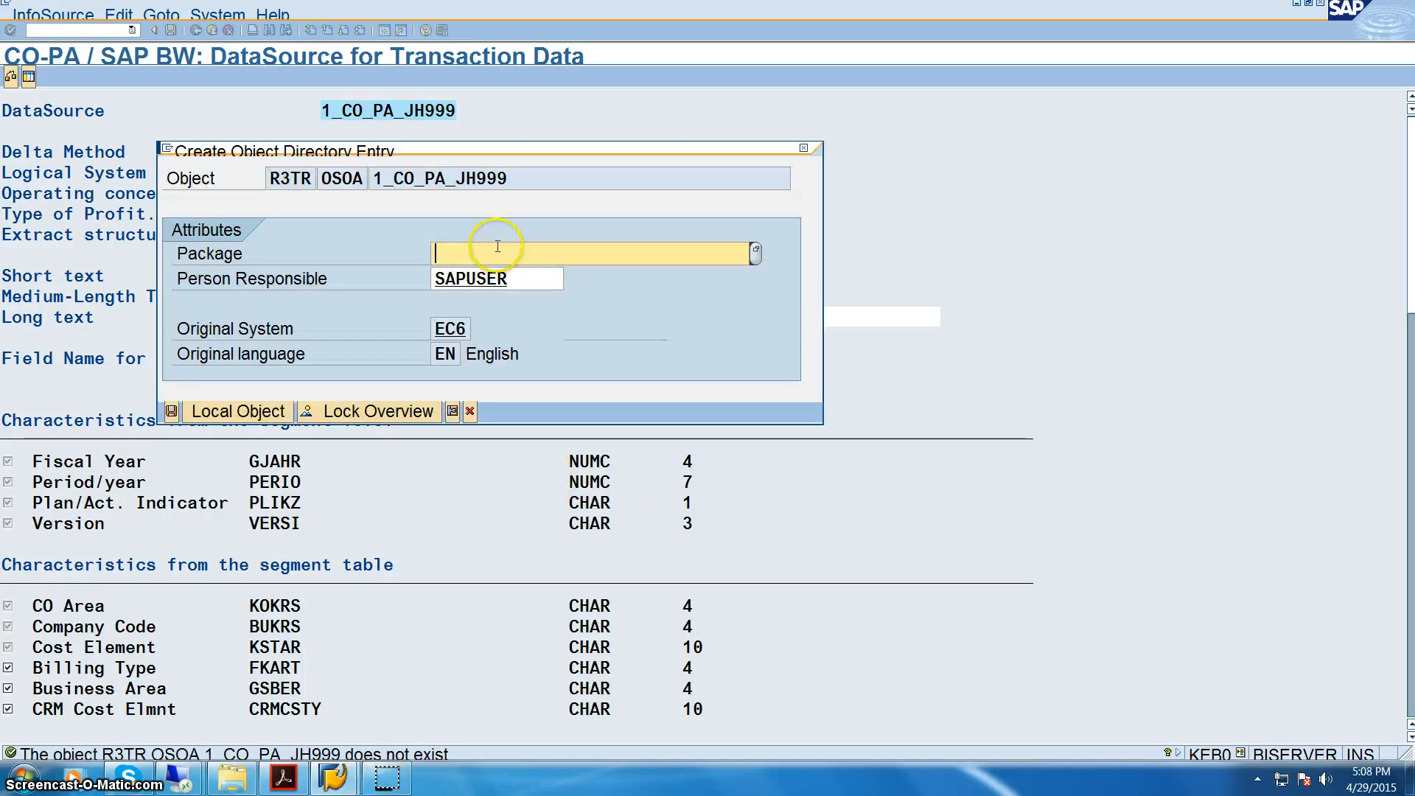
Step: Save the object directory entry in package ZJHS1 and assign it to Workbench request EC6K900127
type("zjh")
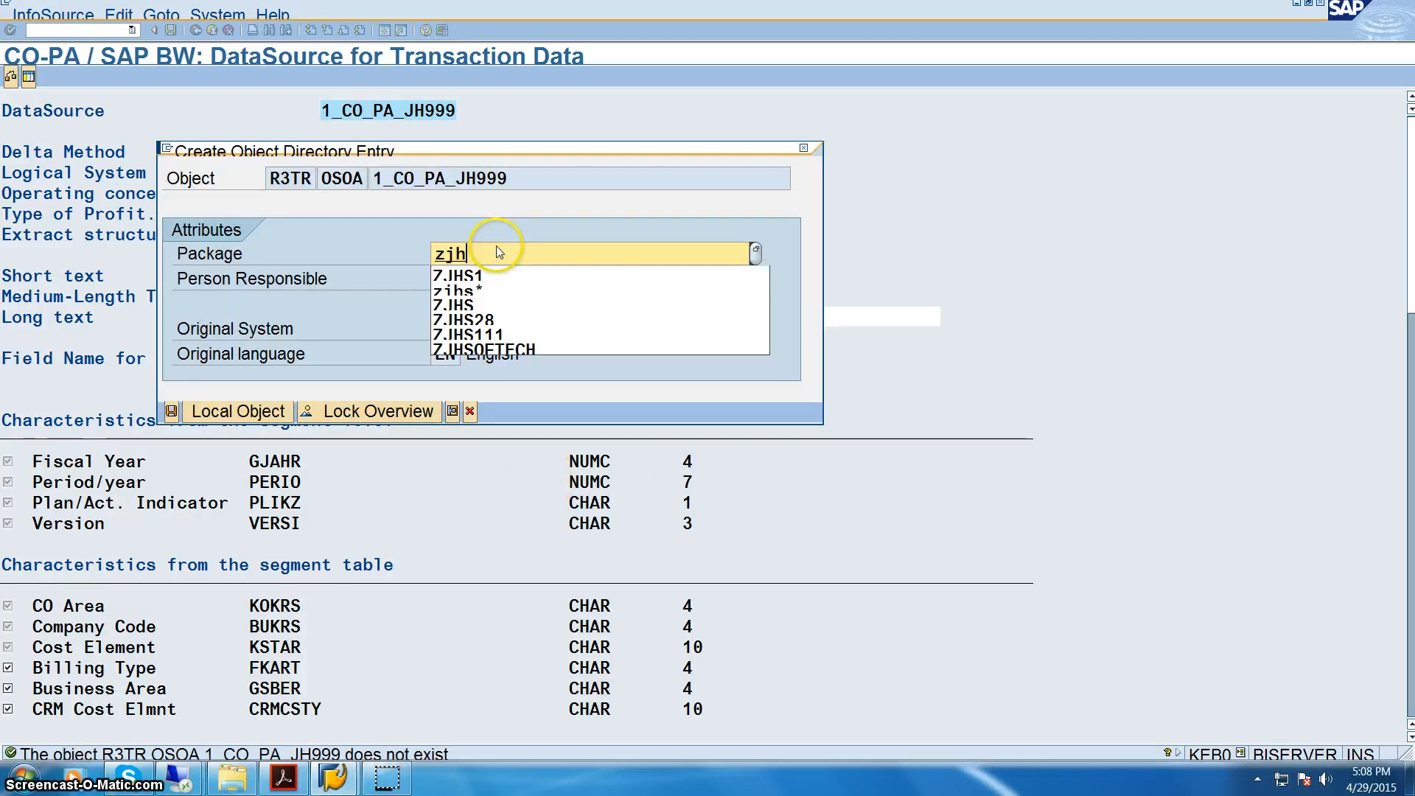
key("Down")
key("Down")
key("Up")
key("Return")
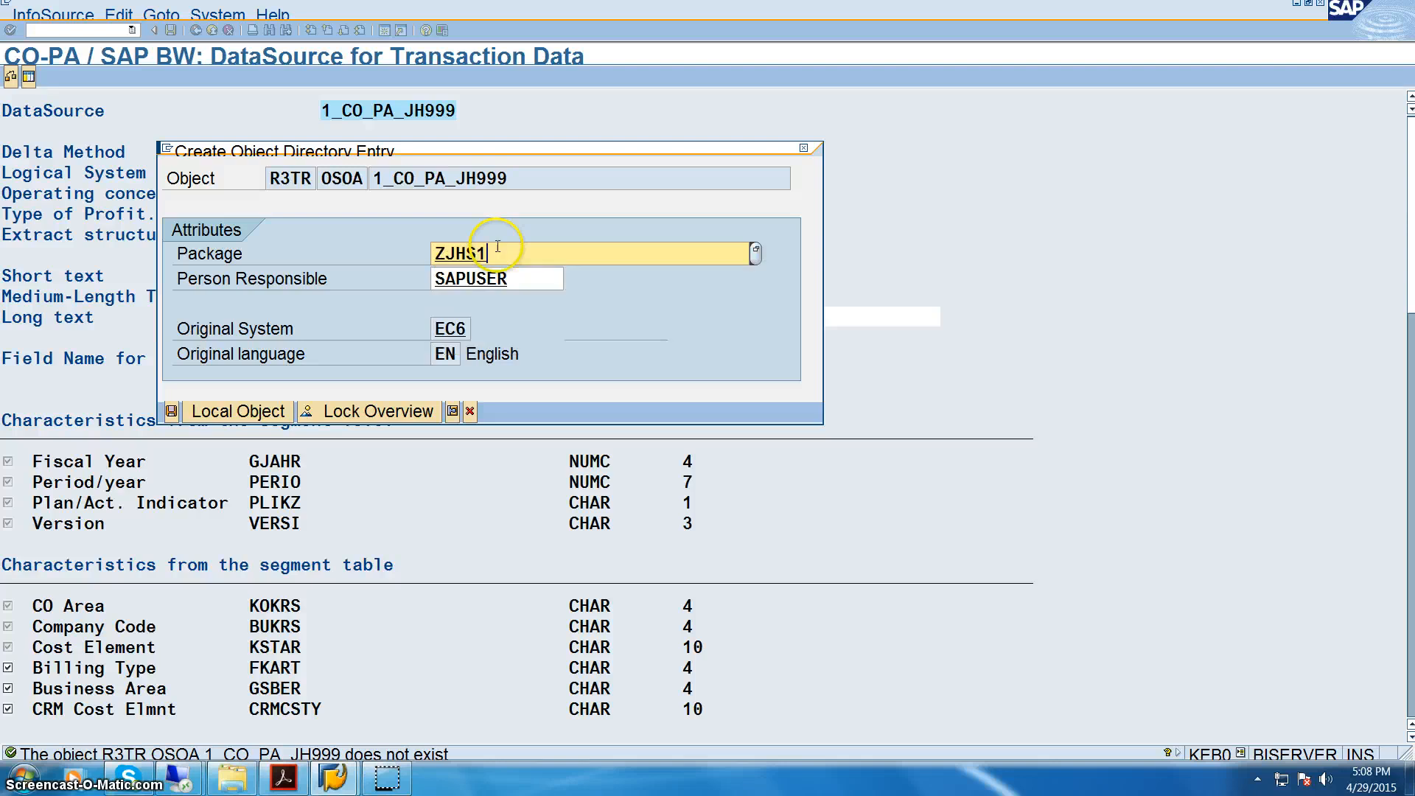
left_click(170, 410)
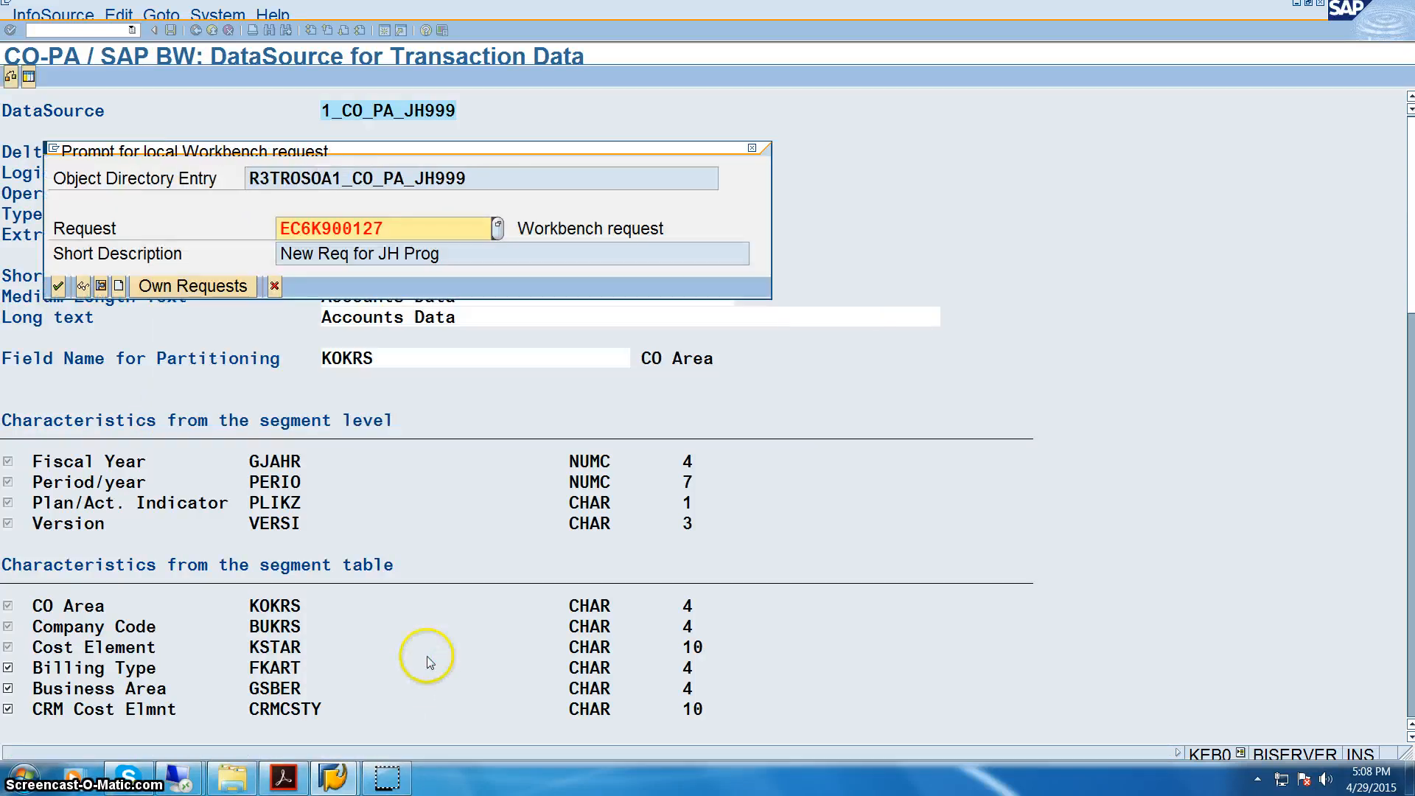
left_click(58, 293)
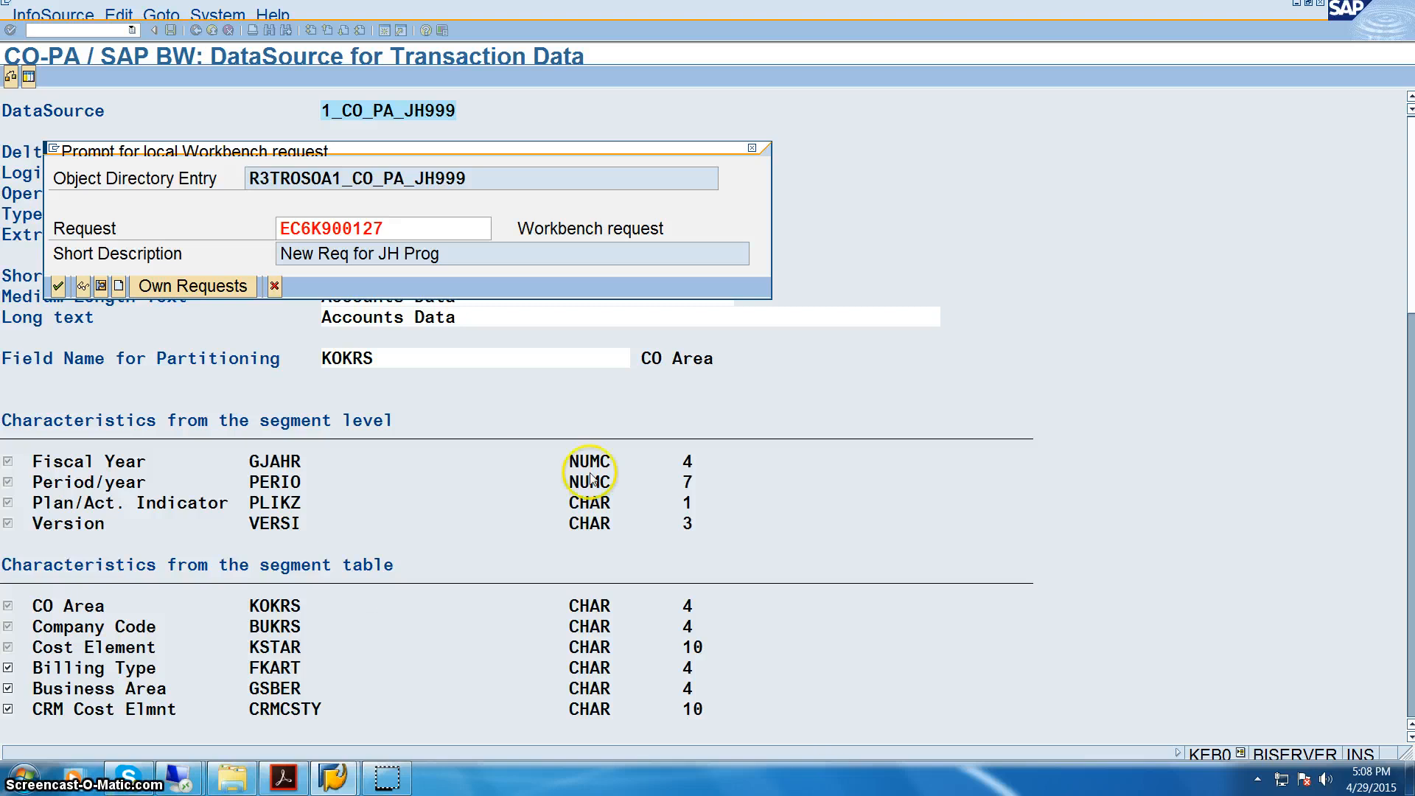
Step: Mark the fields from VALUTYP up to MEGBTR at the end of the DataSource field list as hidden
scroll(576, 520, "down", 15)
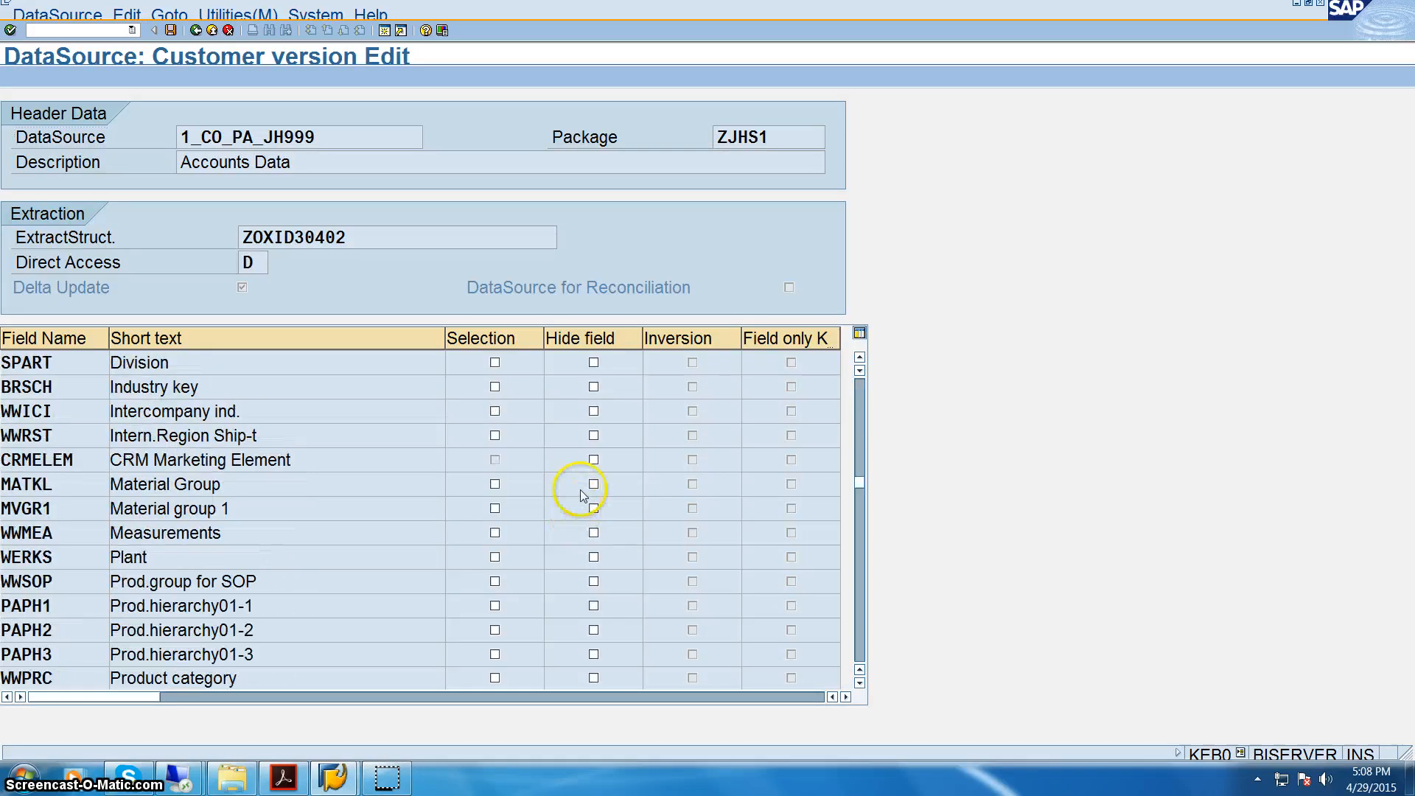
scroll(584, 487, "down", 1)
scroll(584, 494, "up", 2)
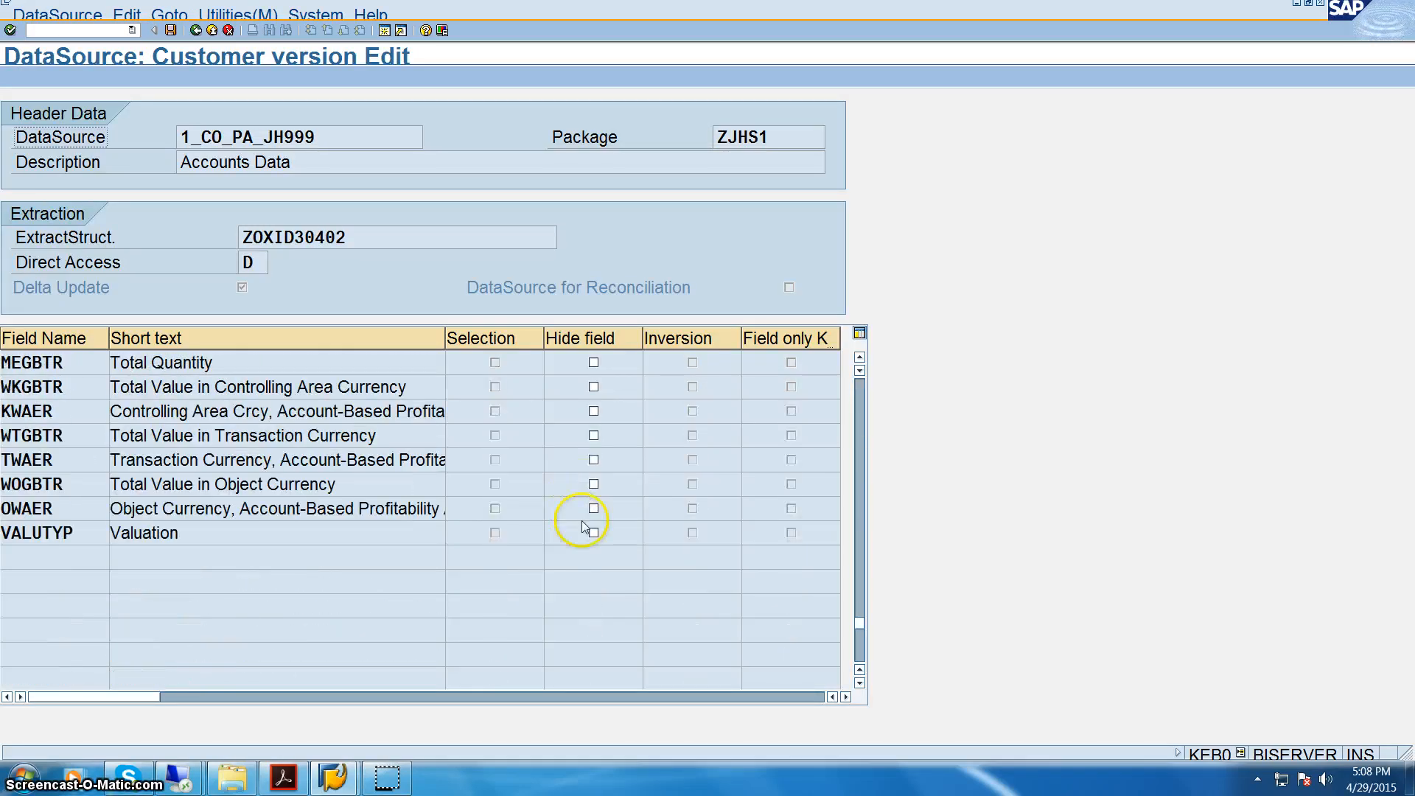
left_click(593, 533)
key("Up")
key("space")
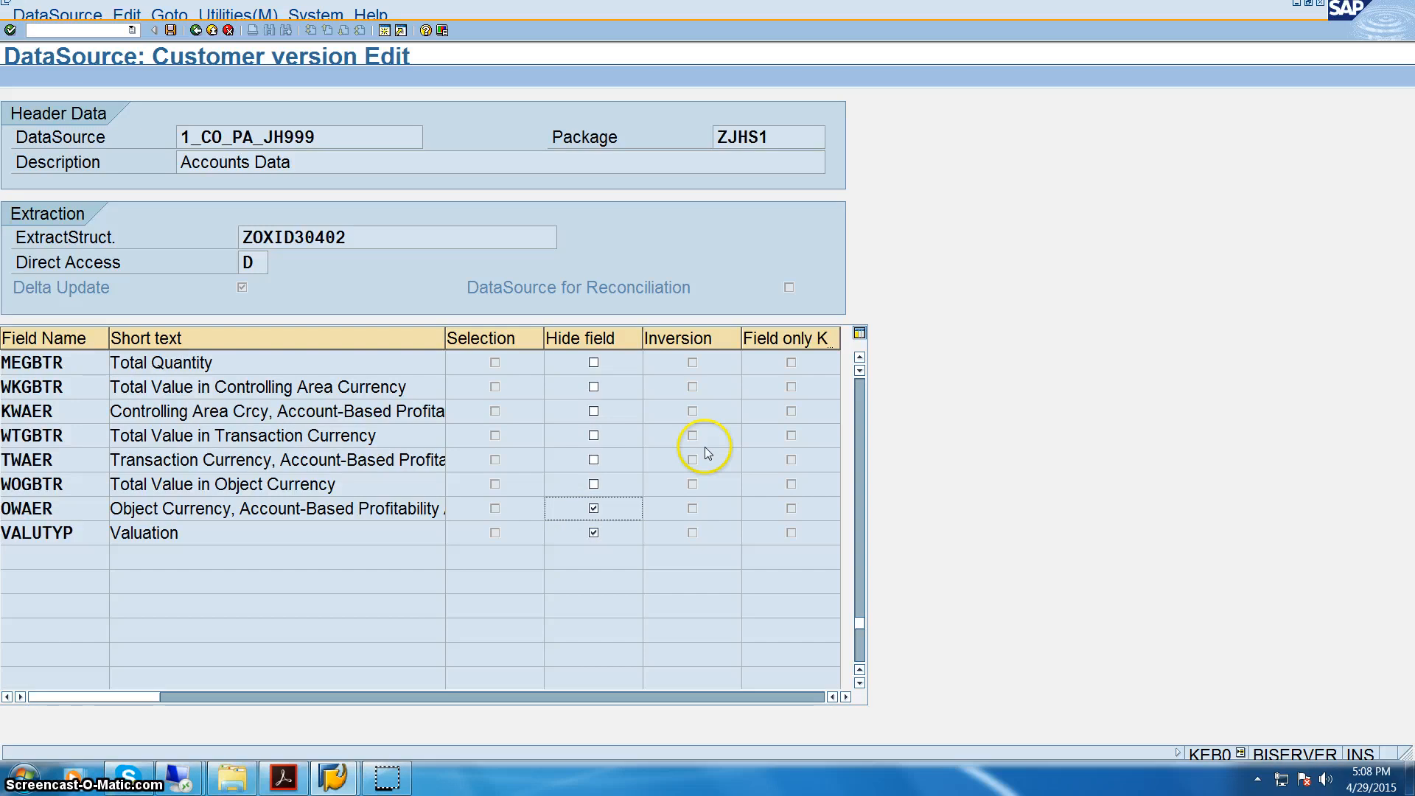
key("Up")
key("space")
key("Up")
key("space")
key("Up")
key("space")
key("Up")
key("space")
key("Up")
key("space")
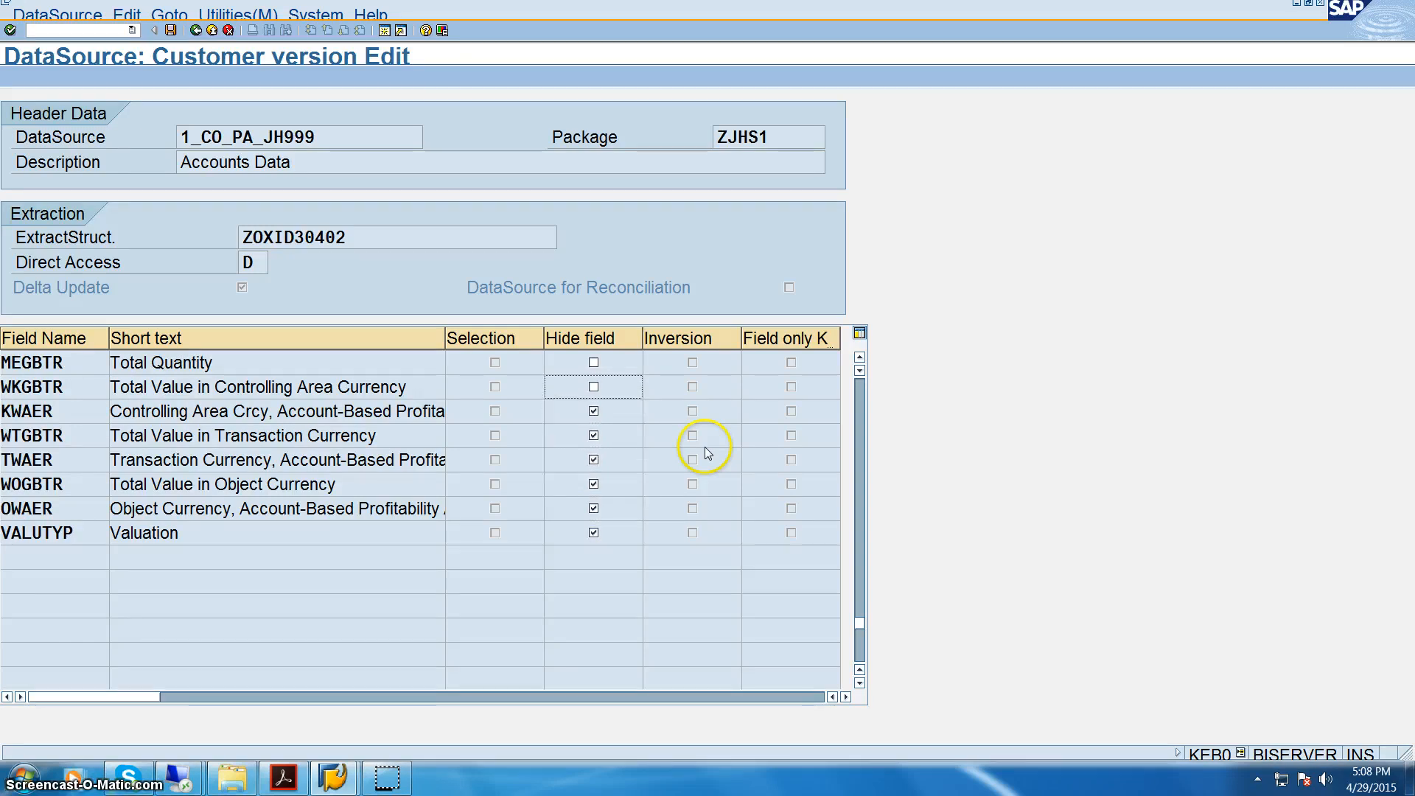
key("Up")
key("Return")
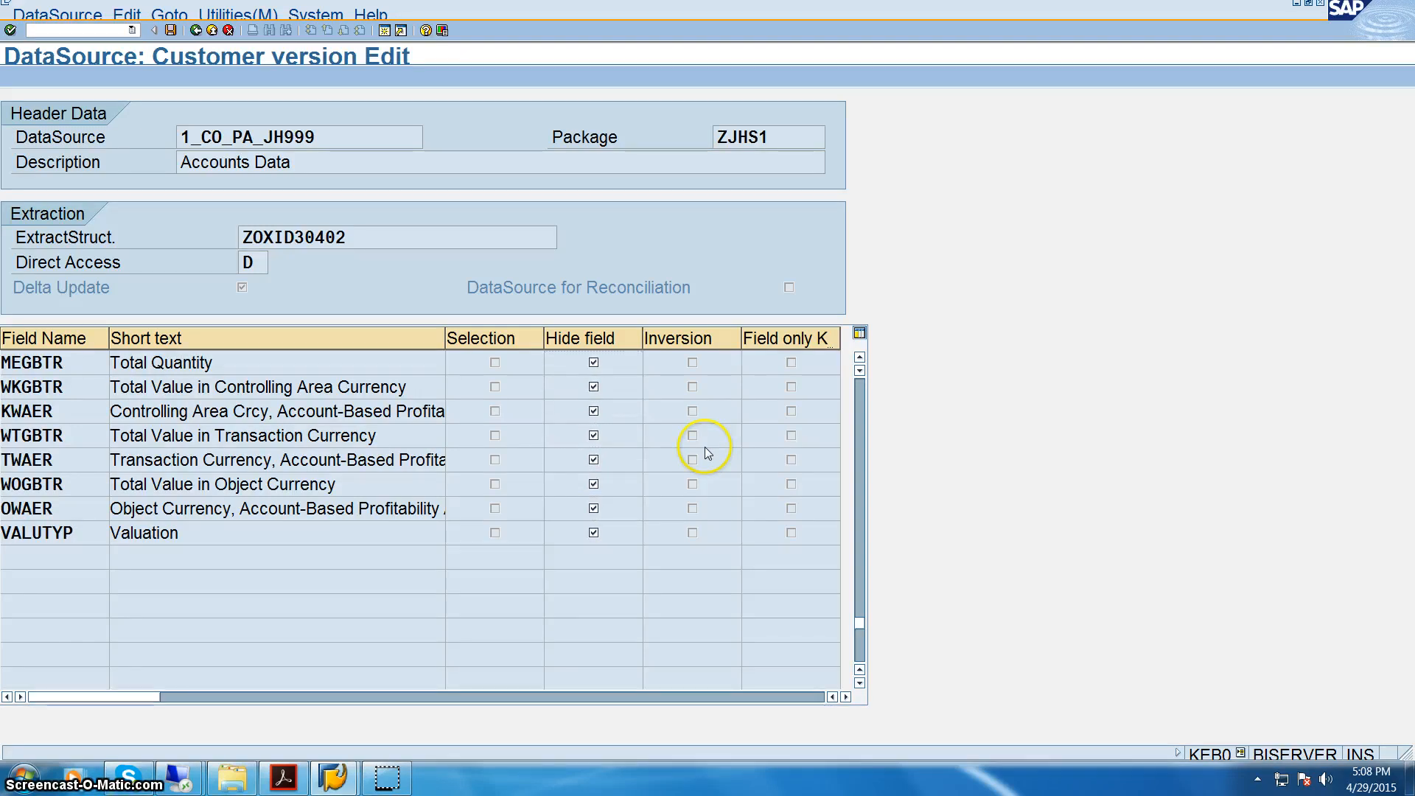
Step: Mark the fields from WKFBTR up to SORHIST as hidden, leaving BZIRK visible, and save the customer version of the DataSource
left_click(594, 678)
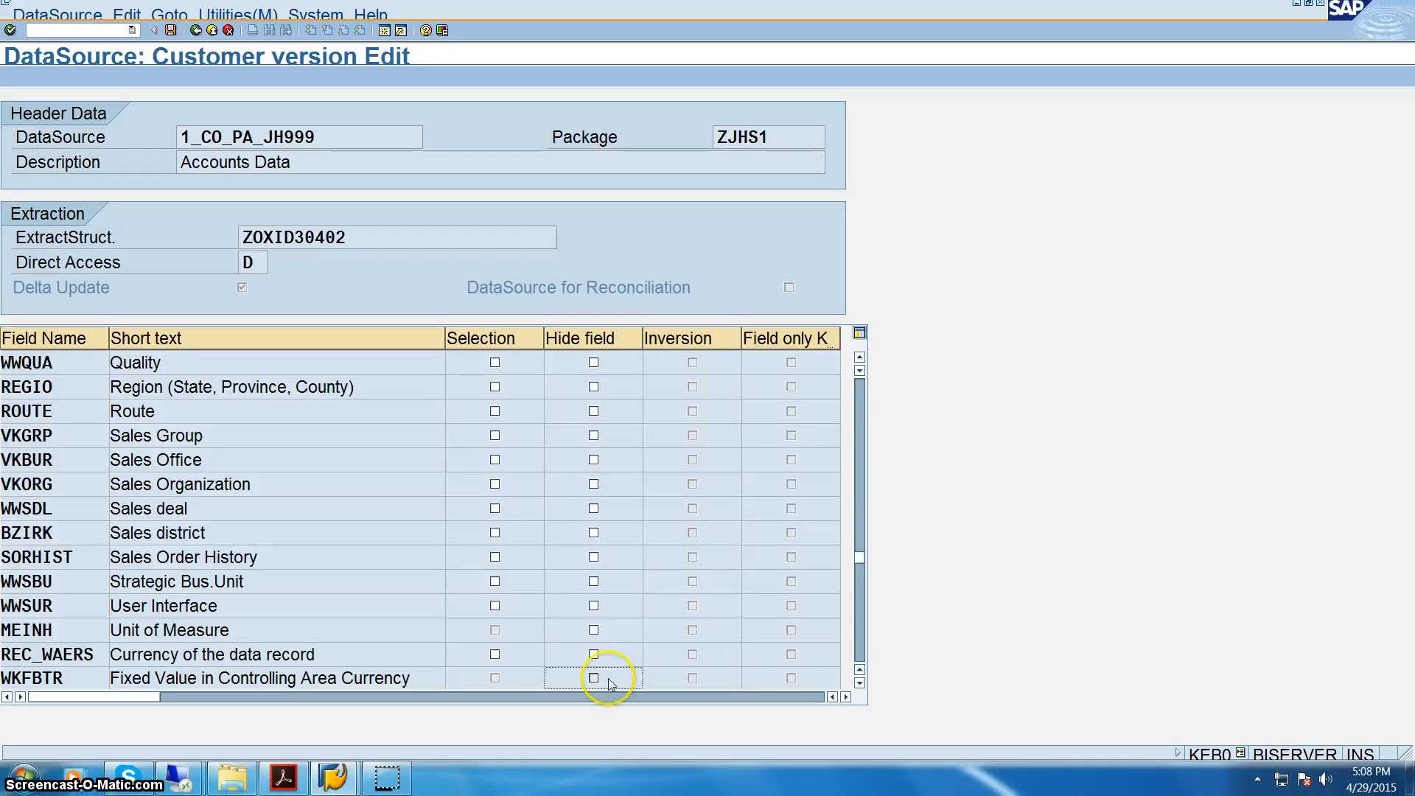
key("Up")
key("space")
key("Up")
key("space")
key("Up")
key("space")
key("Up")
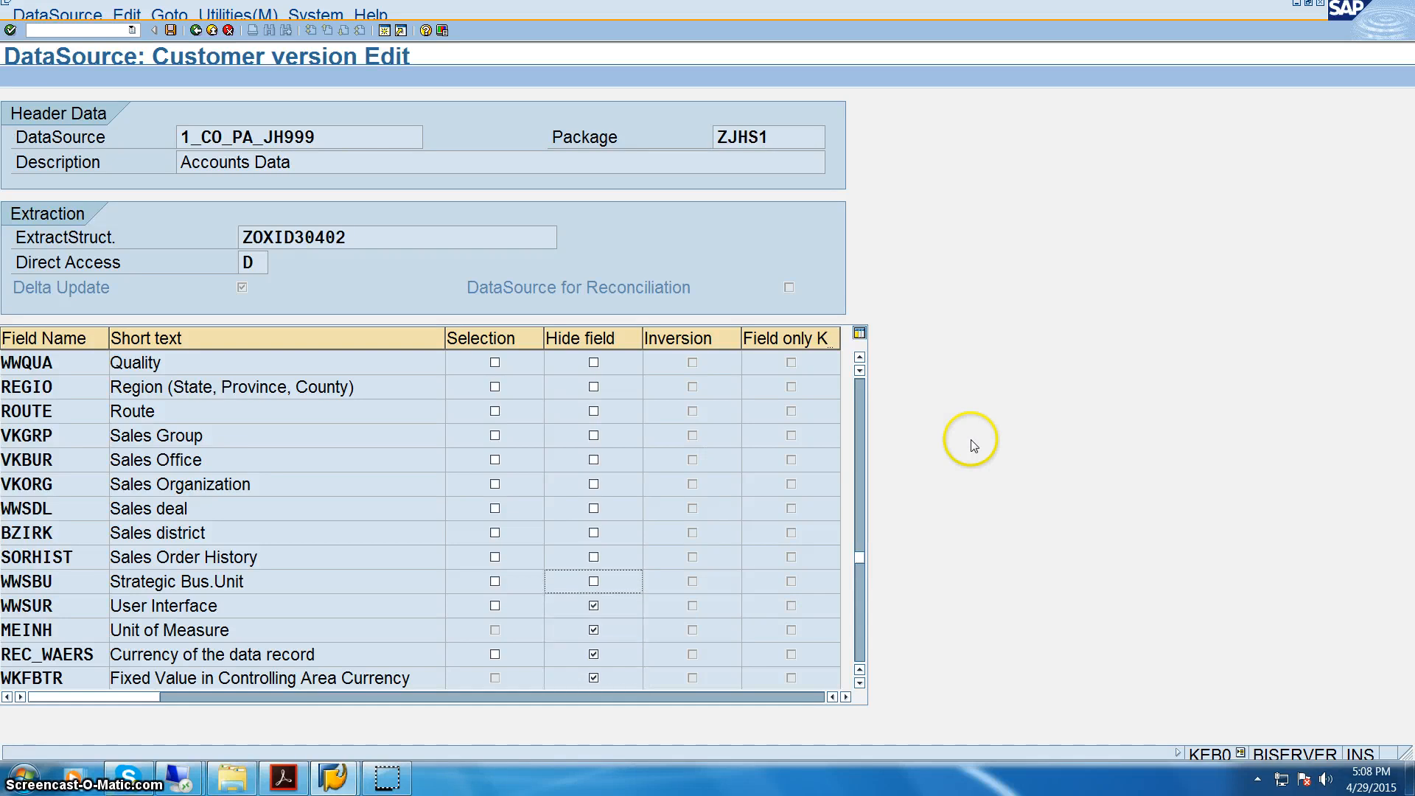
key("space")
key("Up")
key("space")
key("Up")
key("space")
key("Up")
key("space")
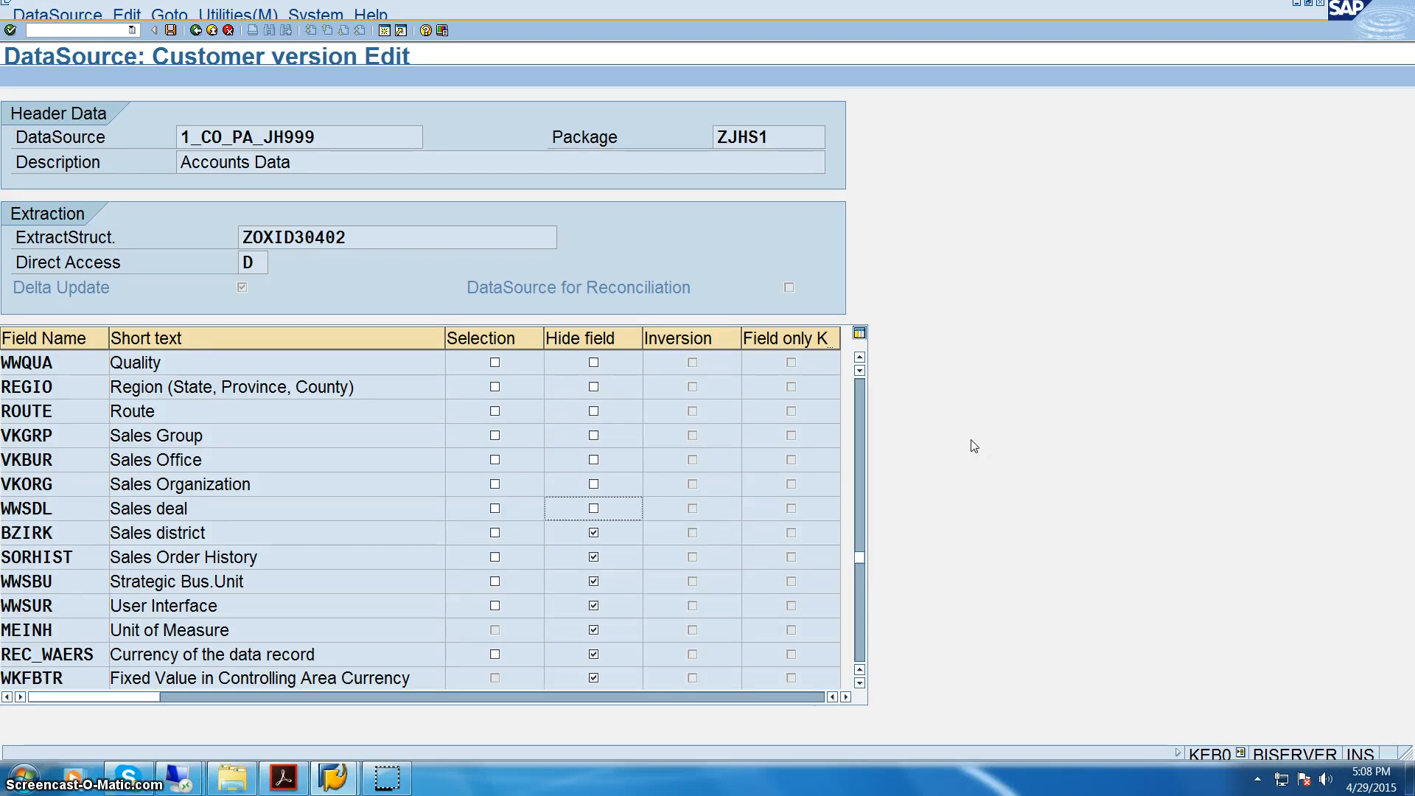
key("Down")
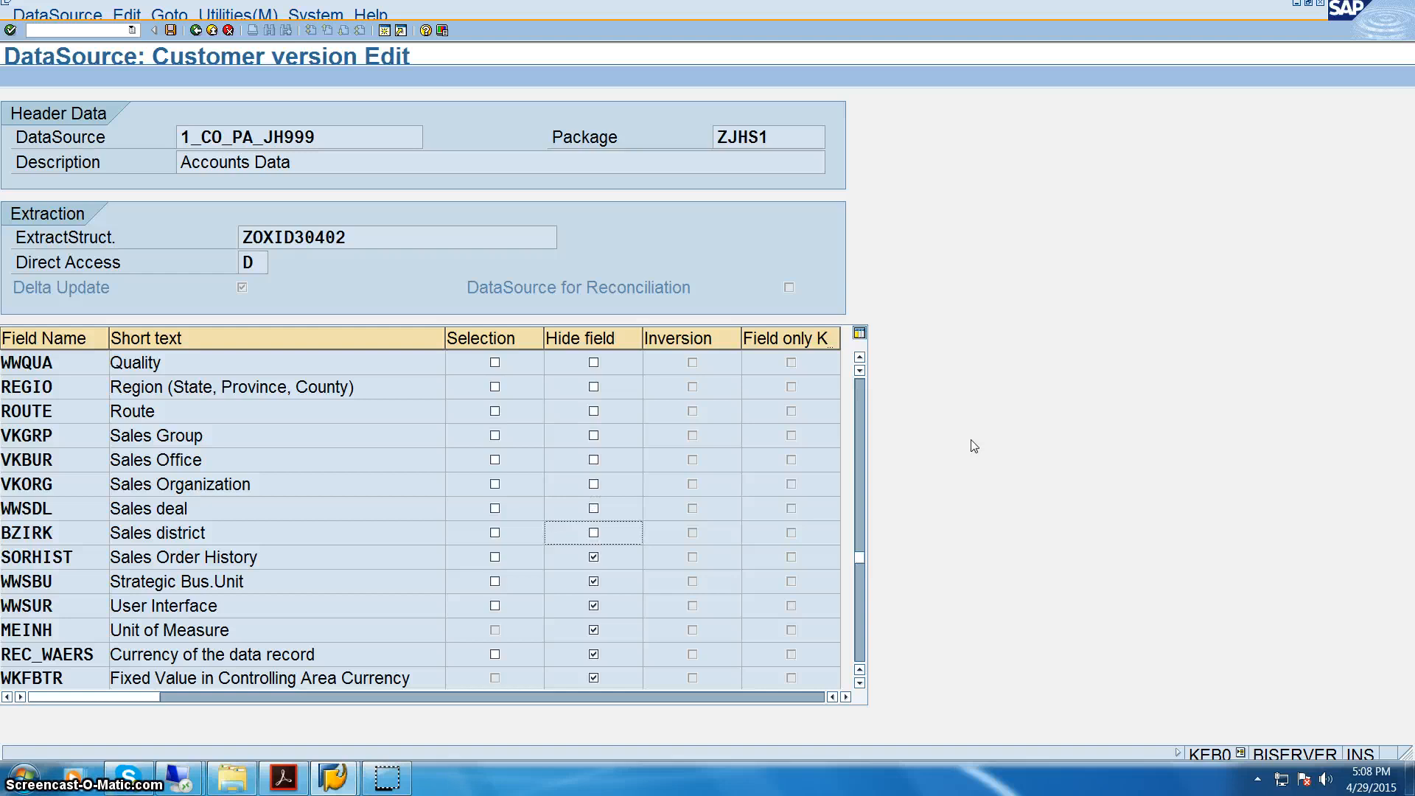
left_click(170, 29)
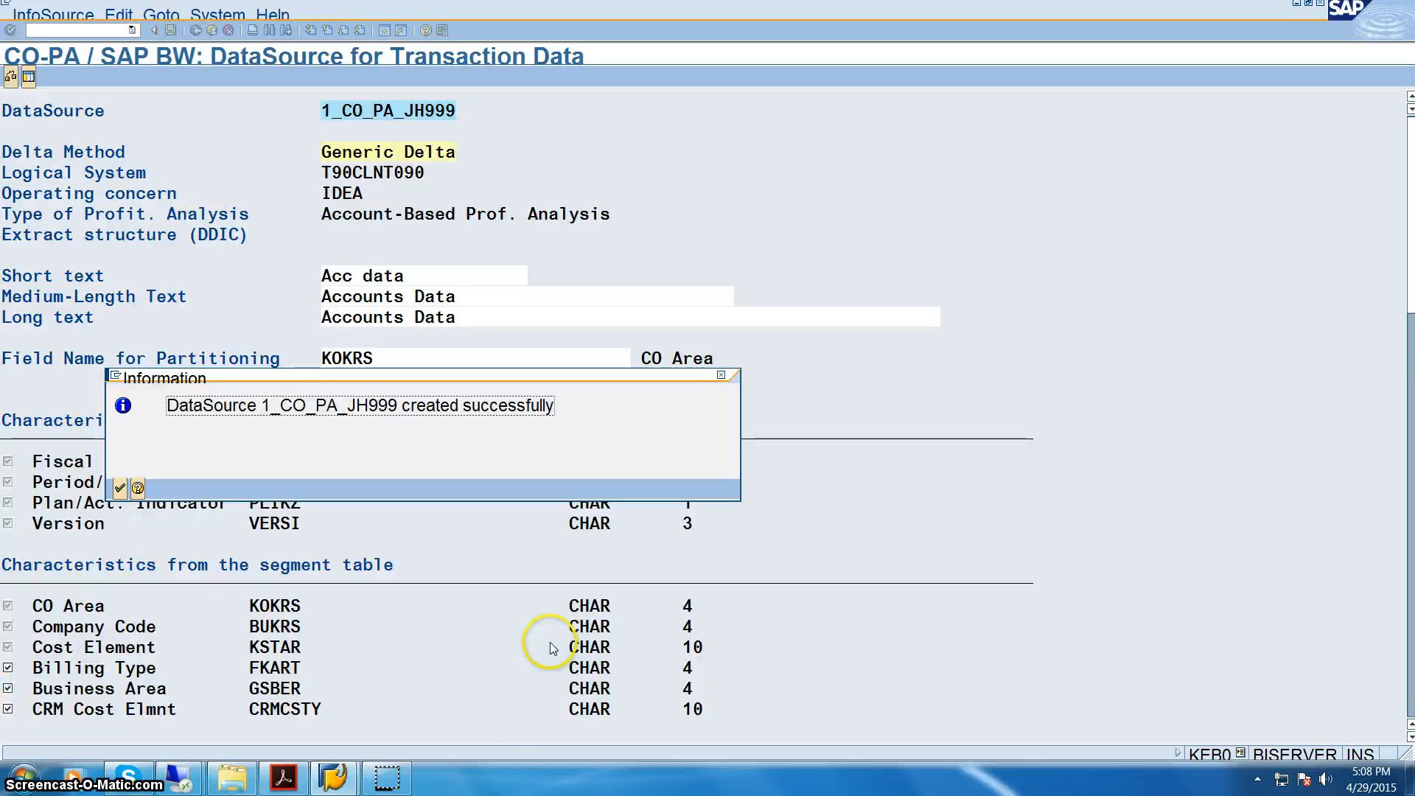
left_click(117, 487)
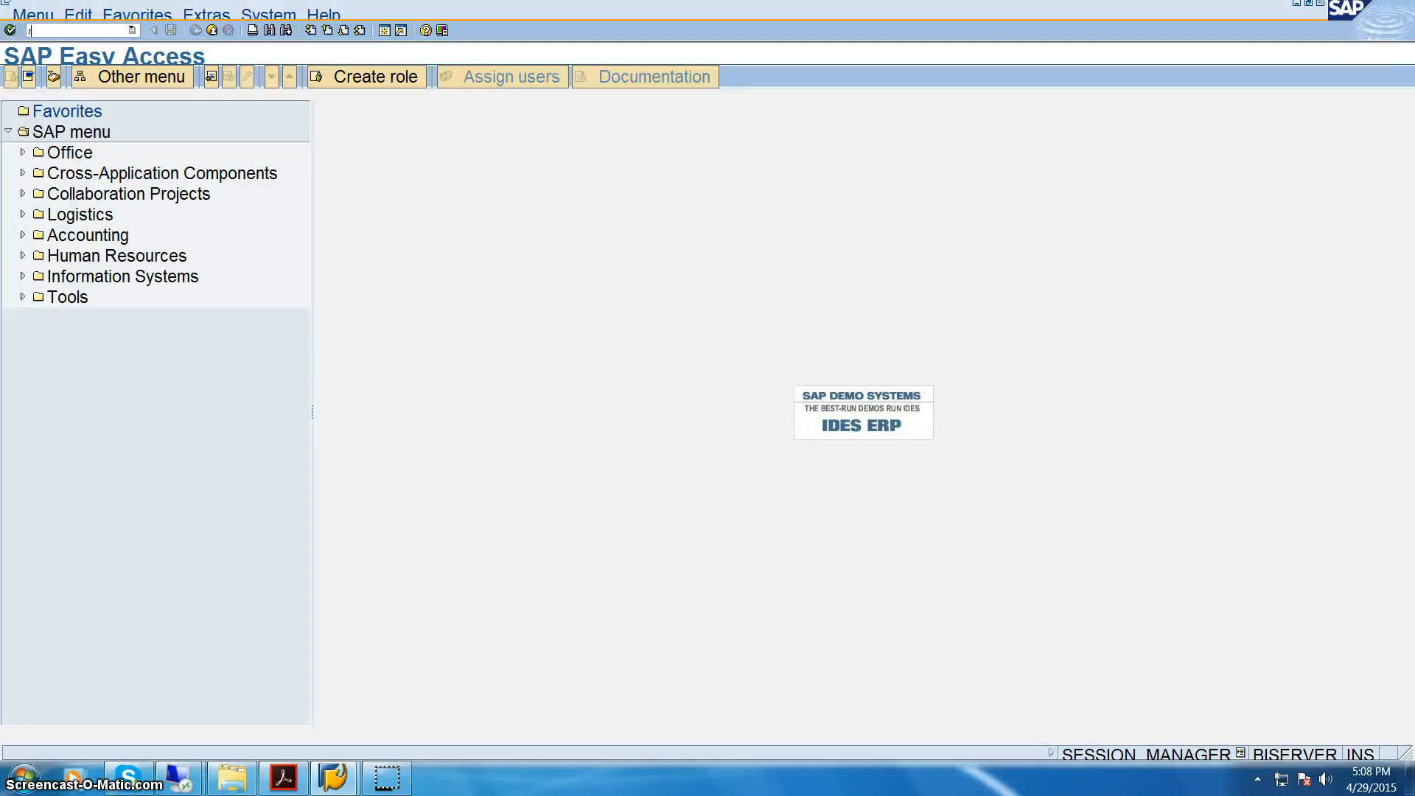
Step: Open the Extractor Checker (RSA3) and load the selection fields for DataSource 1_CO_PA_JH999, copying its name from the KEB0 session
key("Return")
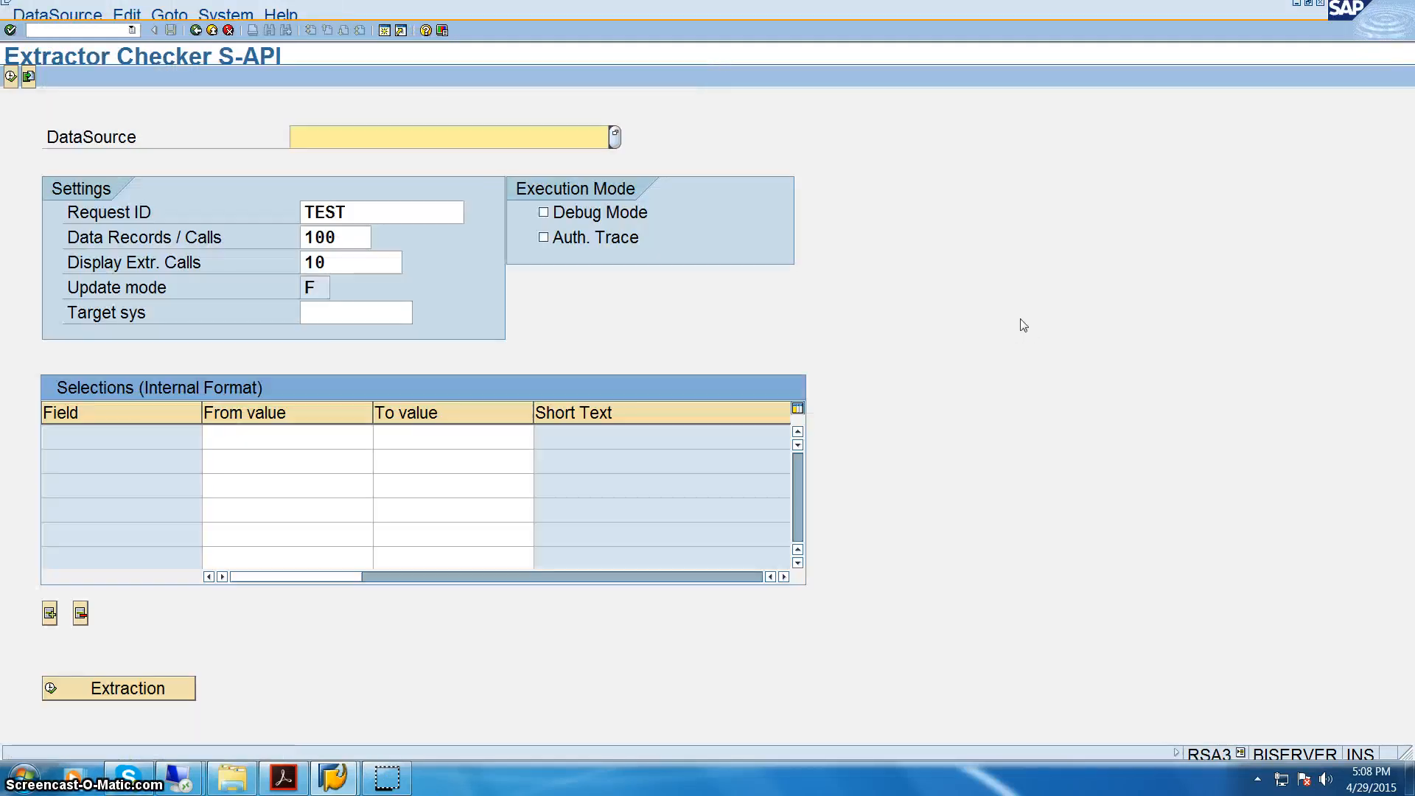
key("alt+Tab")
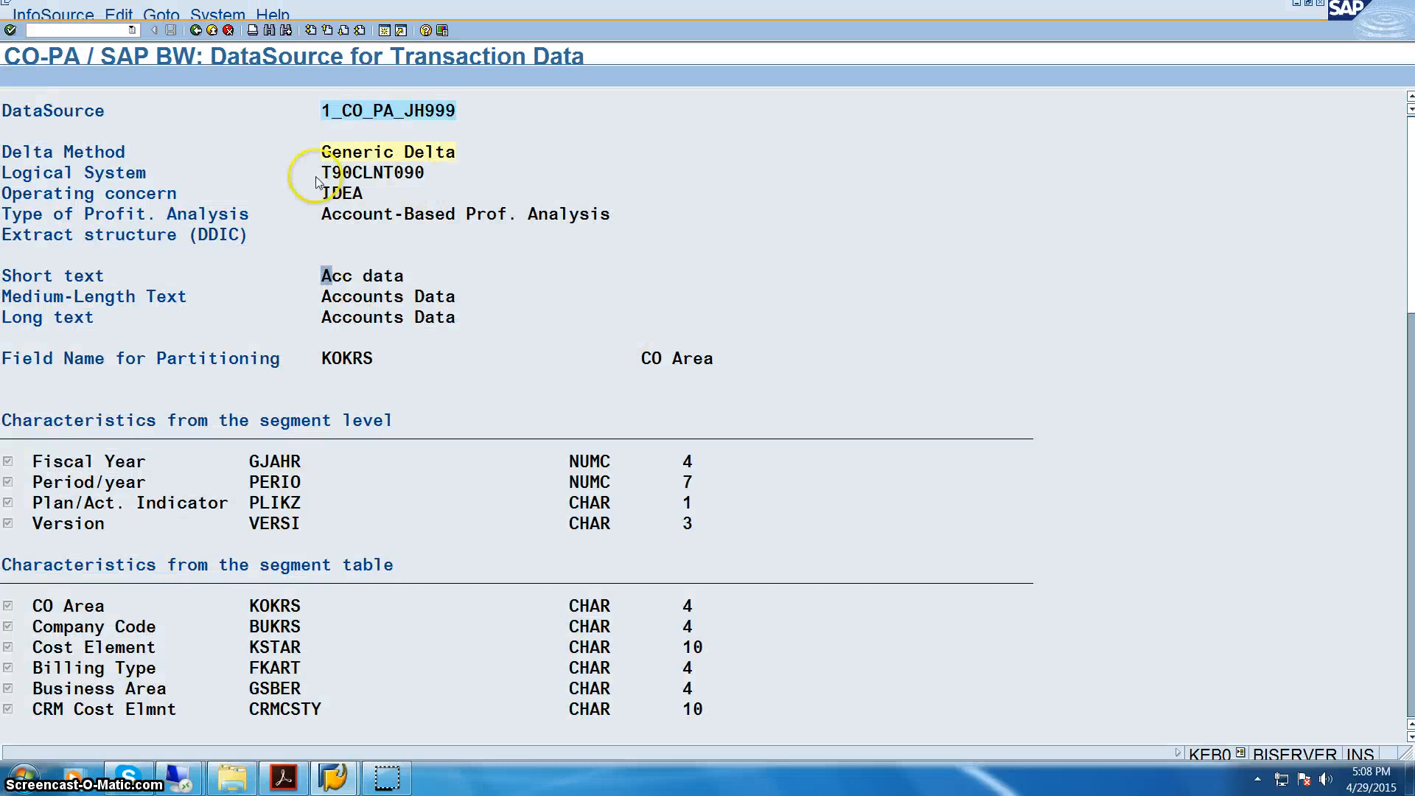
left_click_drag(322, 111, 452, 113)
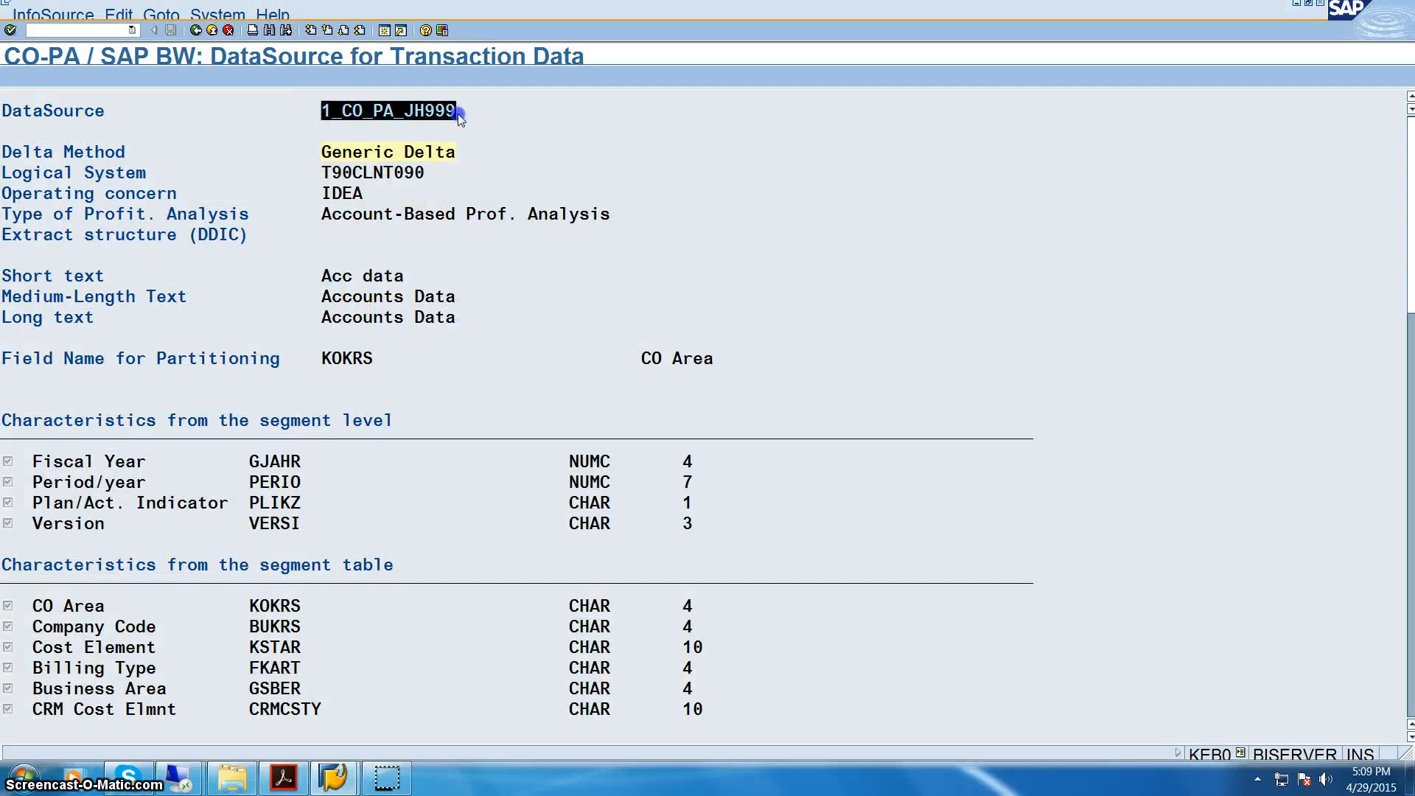
key("ctrl+c")
key("alt+Tab")
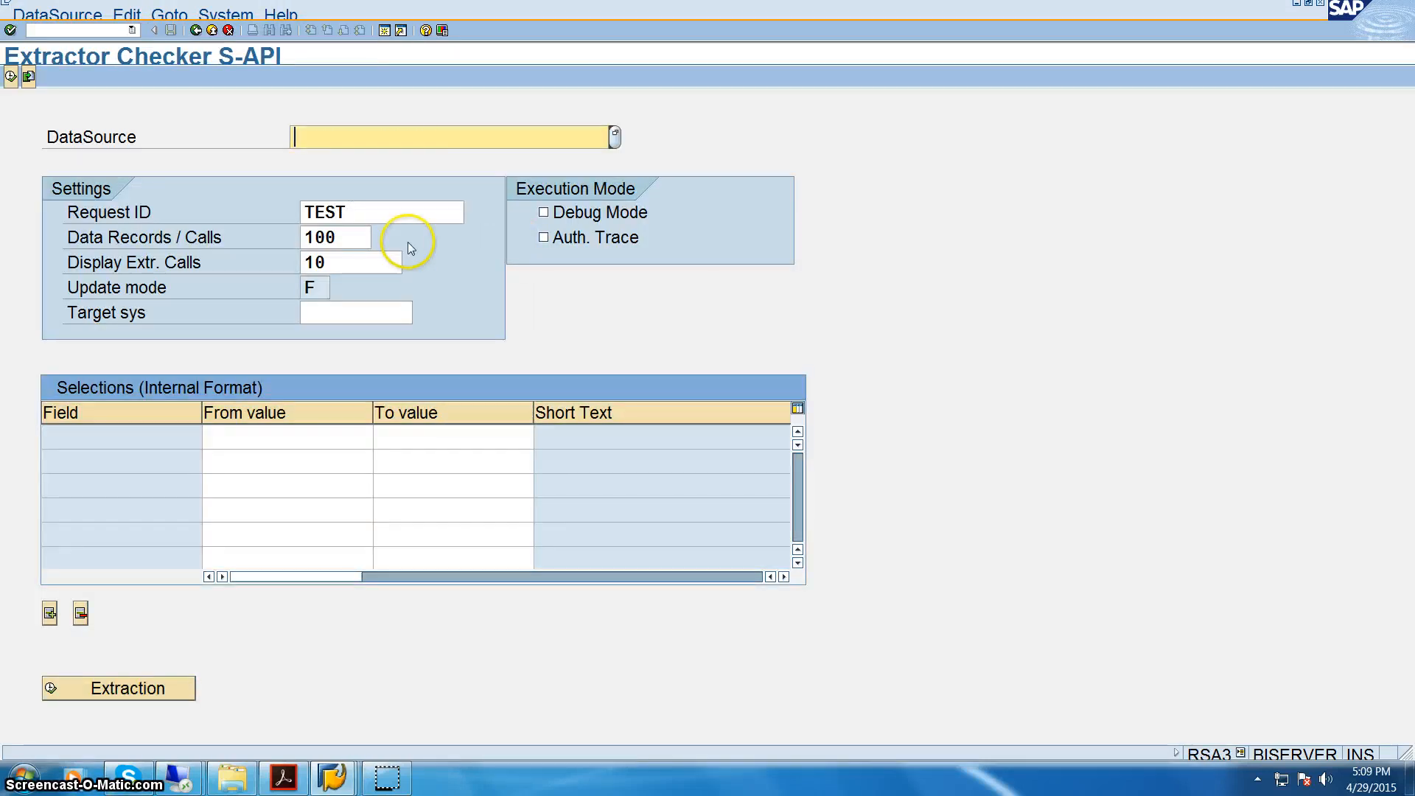
key("ctrl+v")
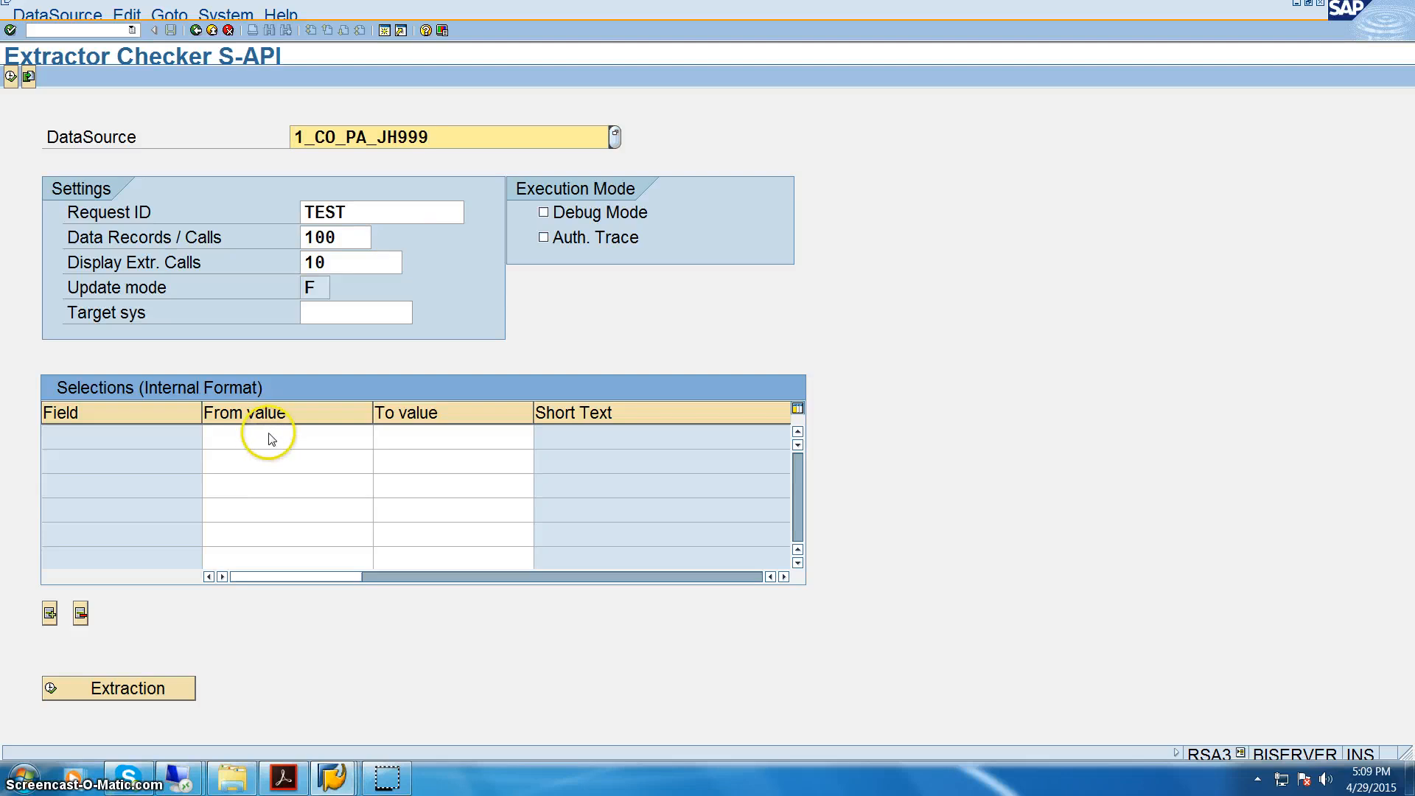
left_click(269, 439)
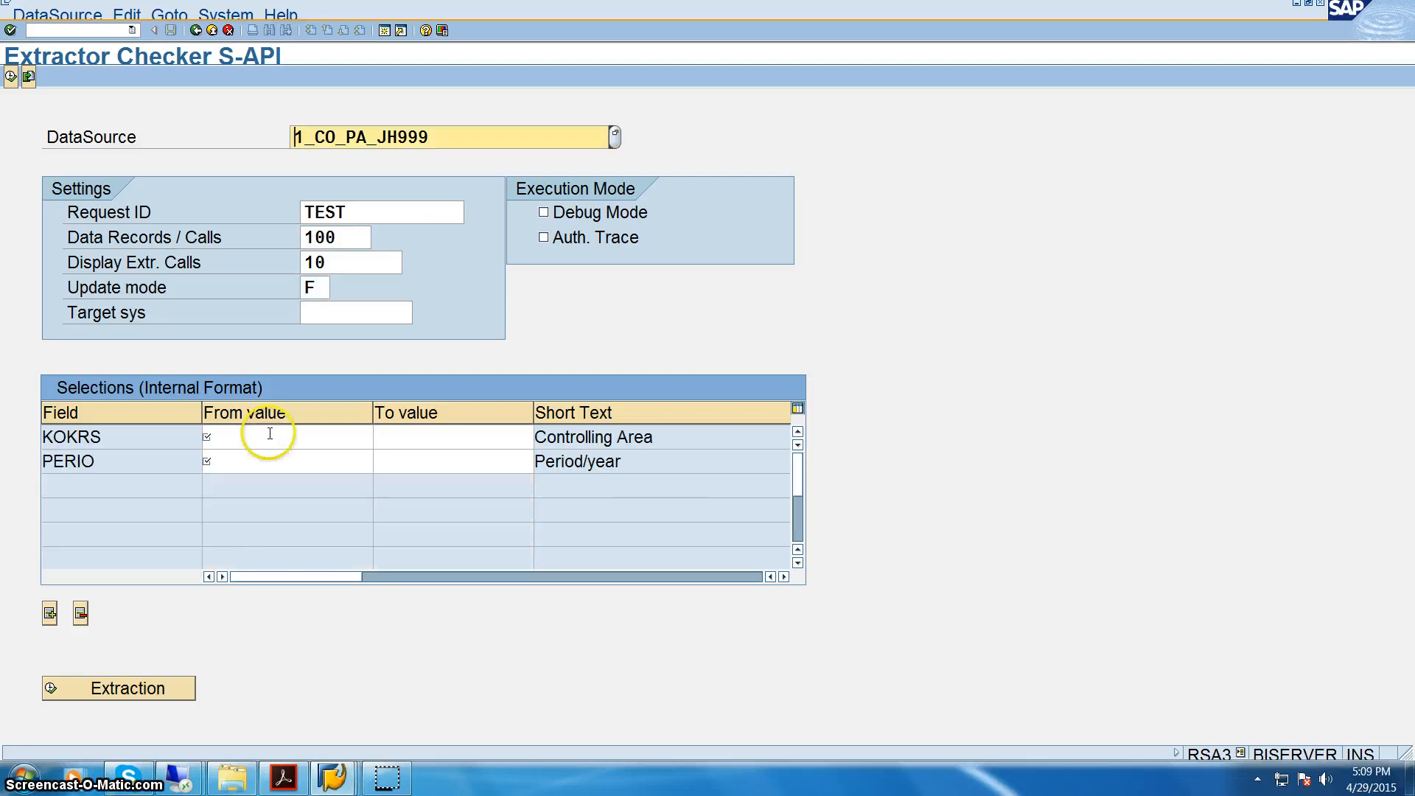
Step: Try to run the extraction with the KOKRS and PERIO selections left blank
left_click(236, 440)
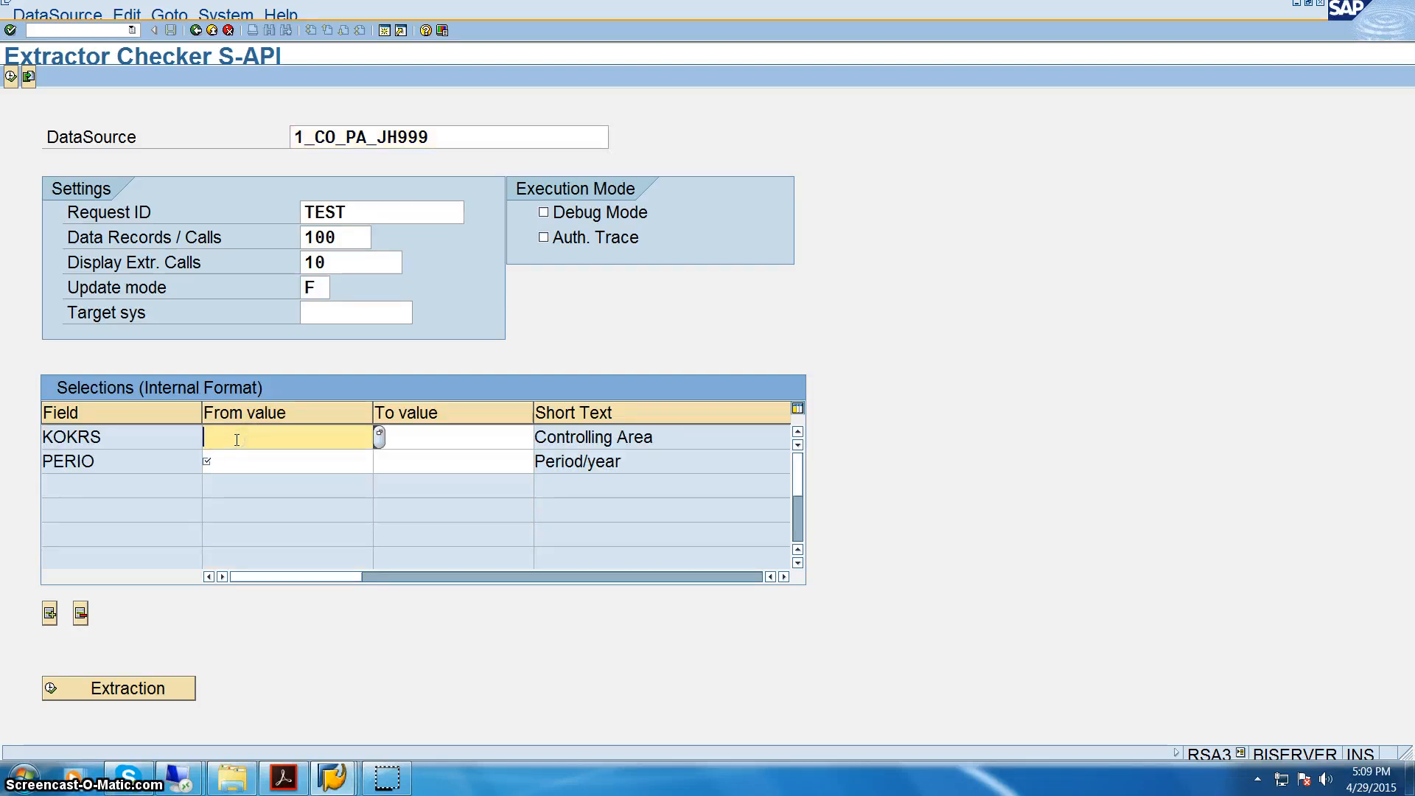
left_click(162, 687)
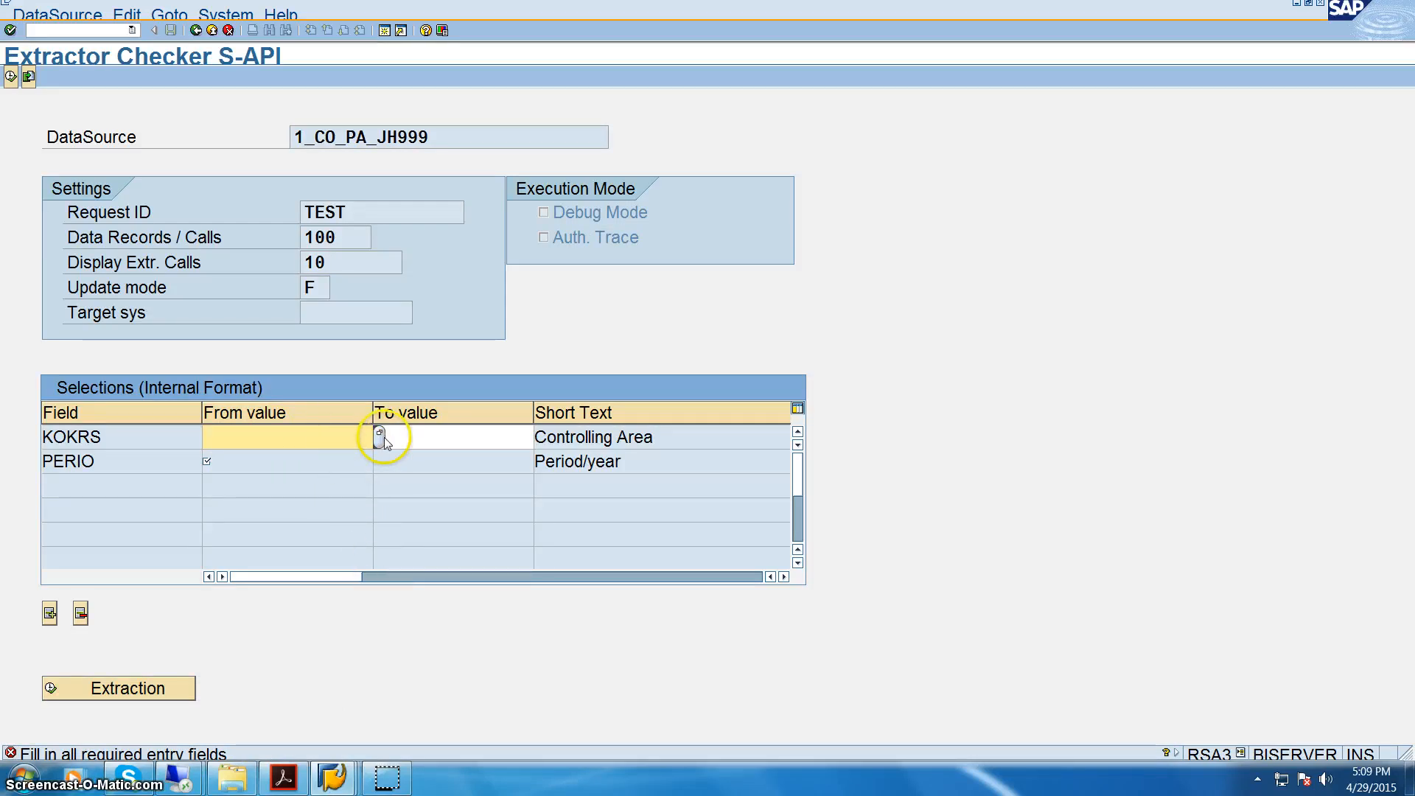
left_click(316, 438)
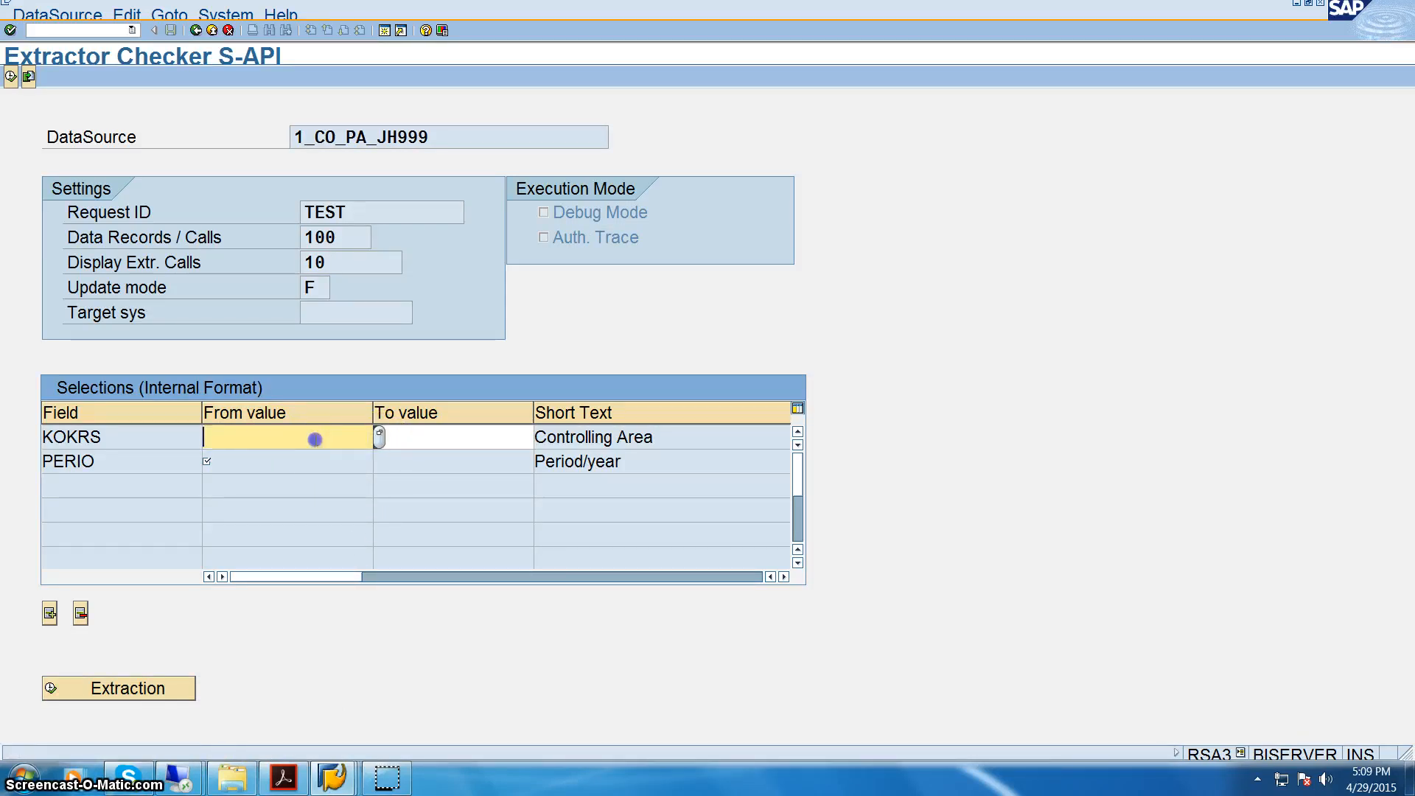
left_click(92, 435)
left_click(96, 462)
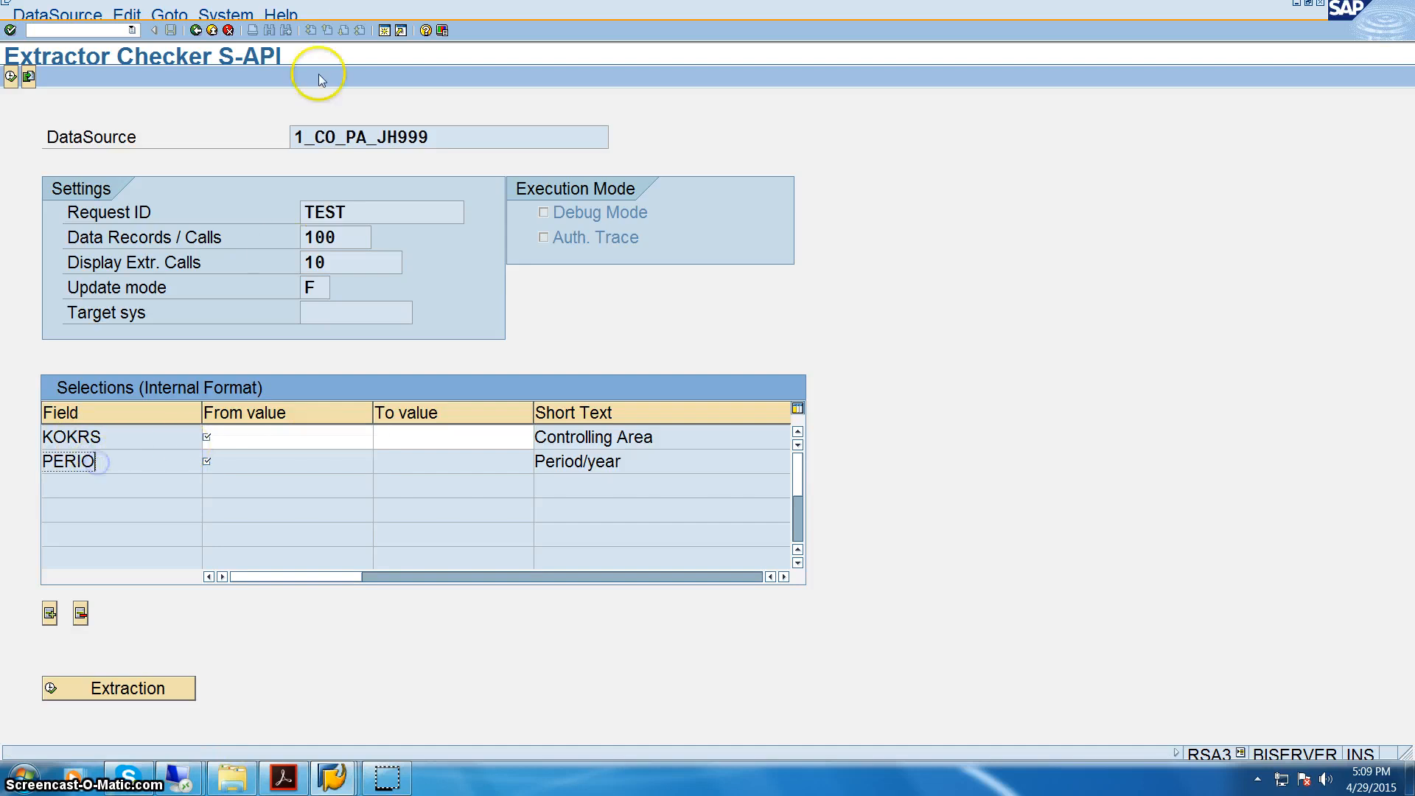
Step: Open the ABAP Dictionary (SE11) in another session and display the contents of table COBK to look up controlling area values
left_click(383, 30)
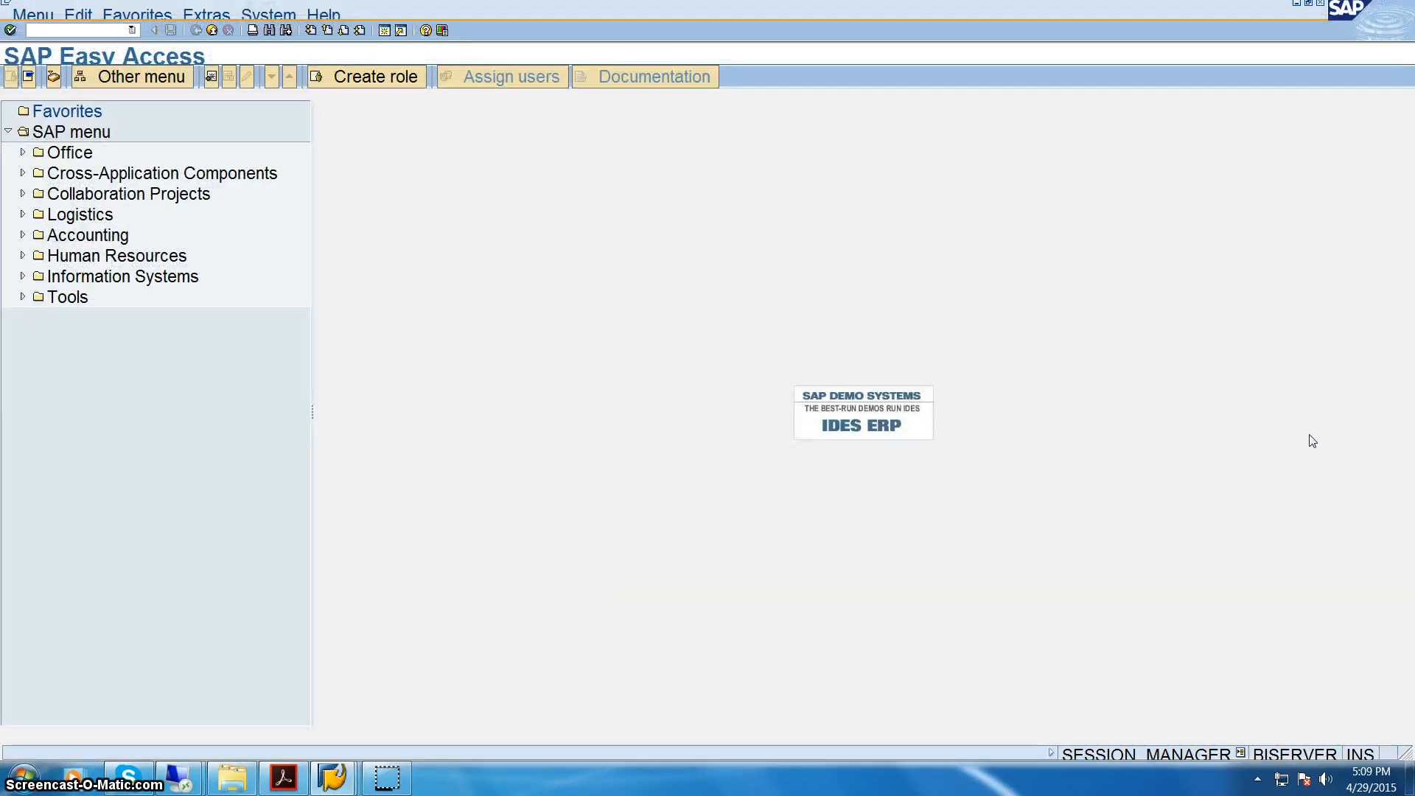
type("se11")
key("Return")
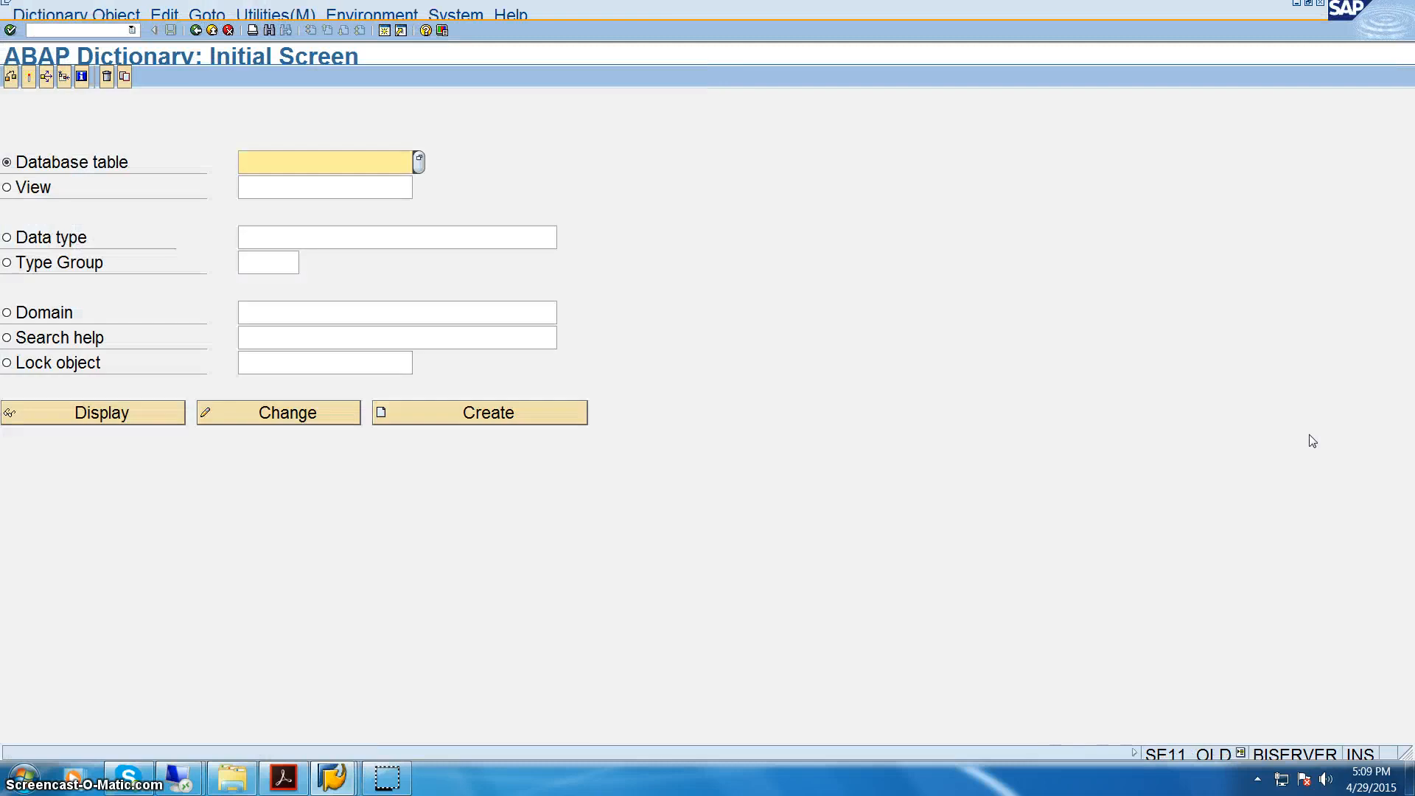
type("k")
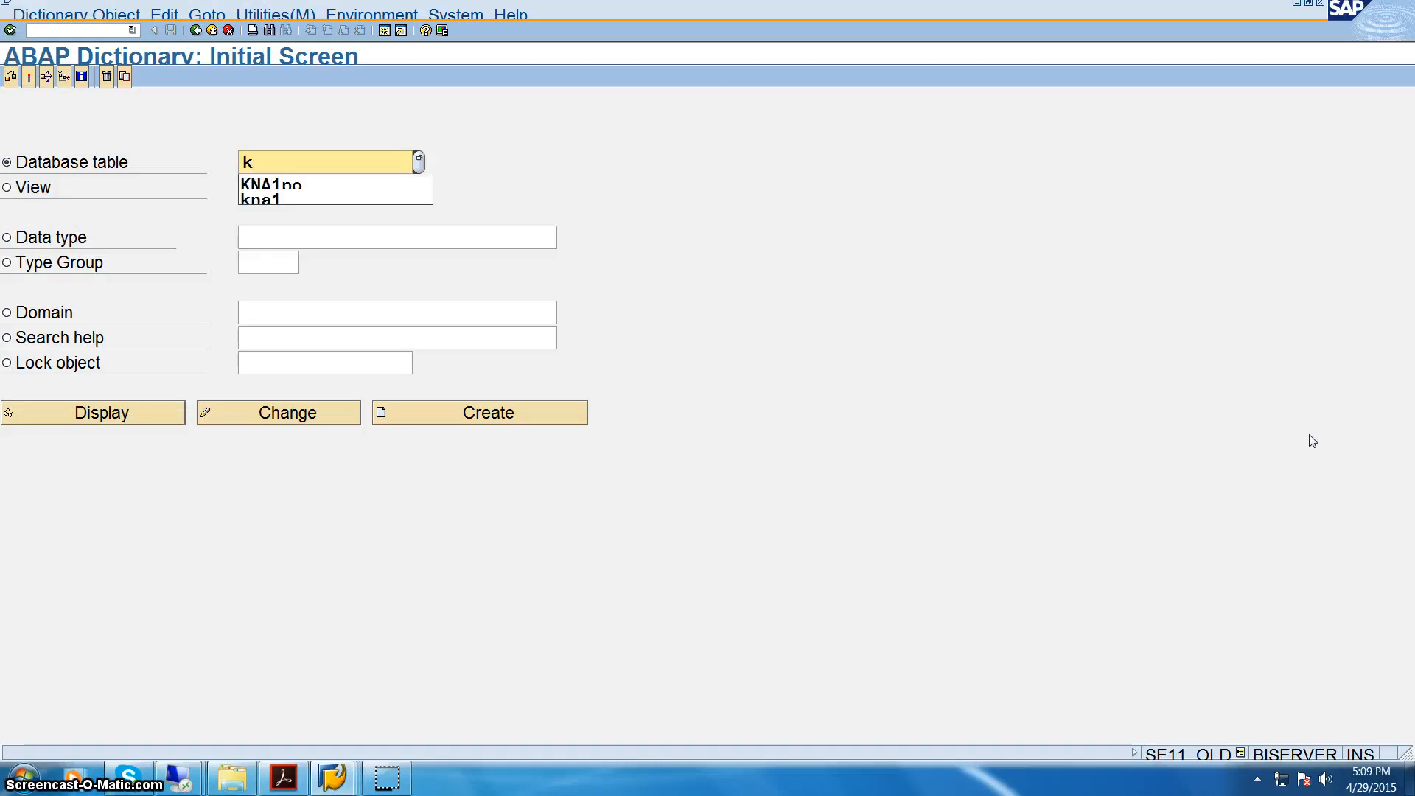
key("BackSpace")
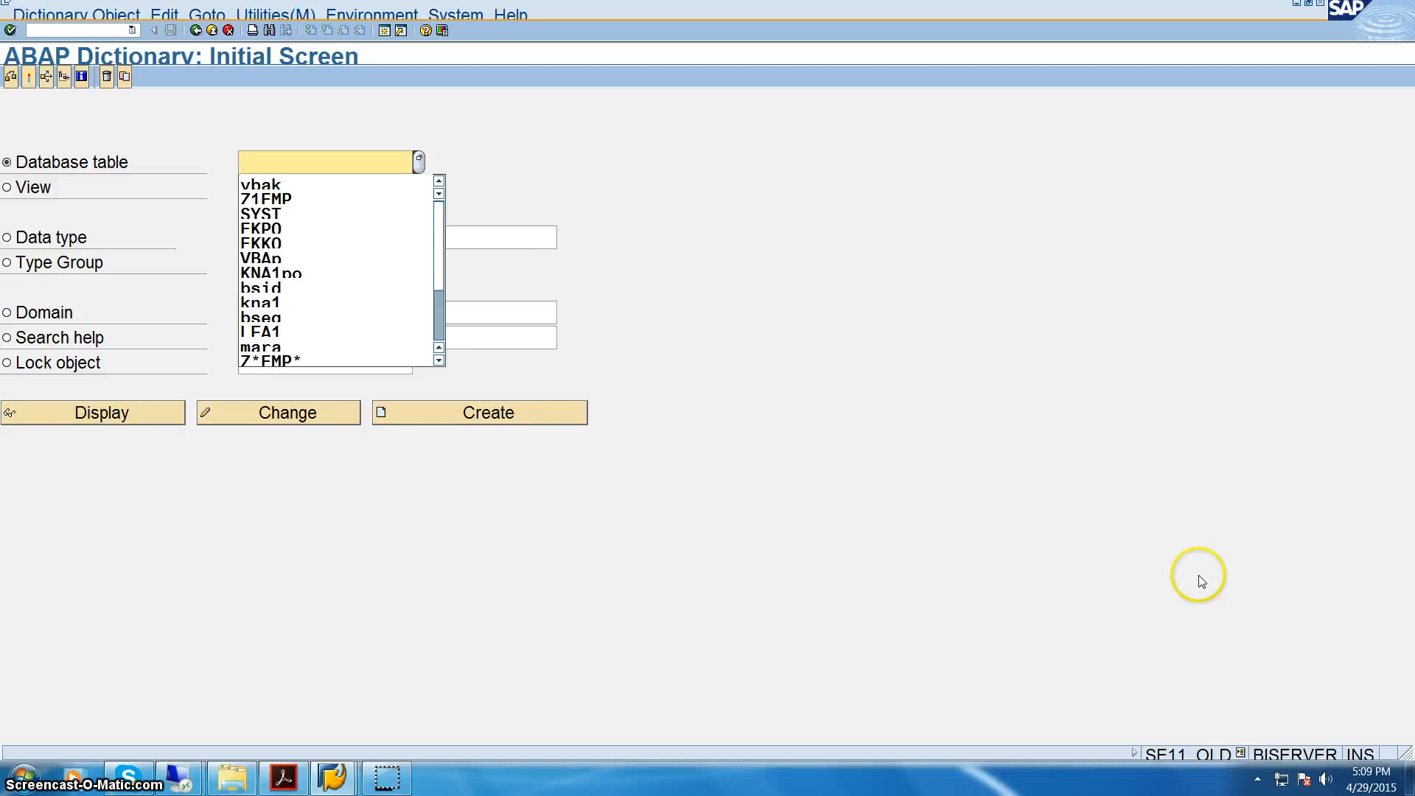
type("co")
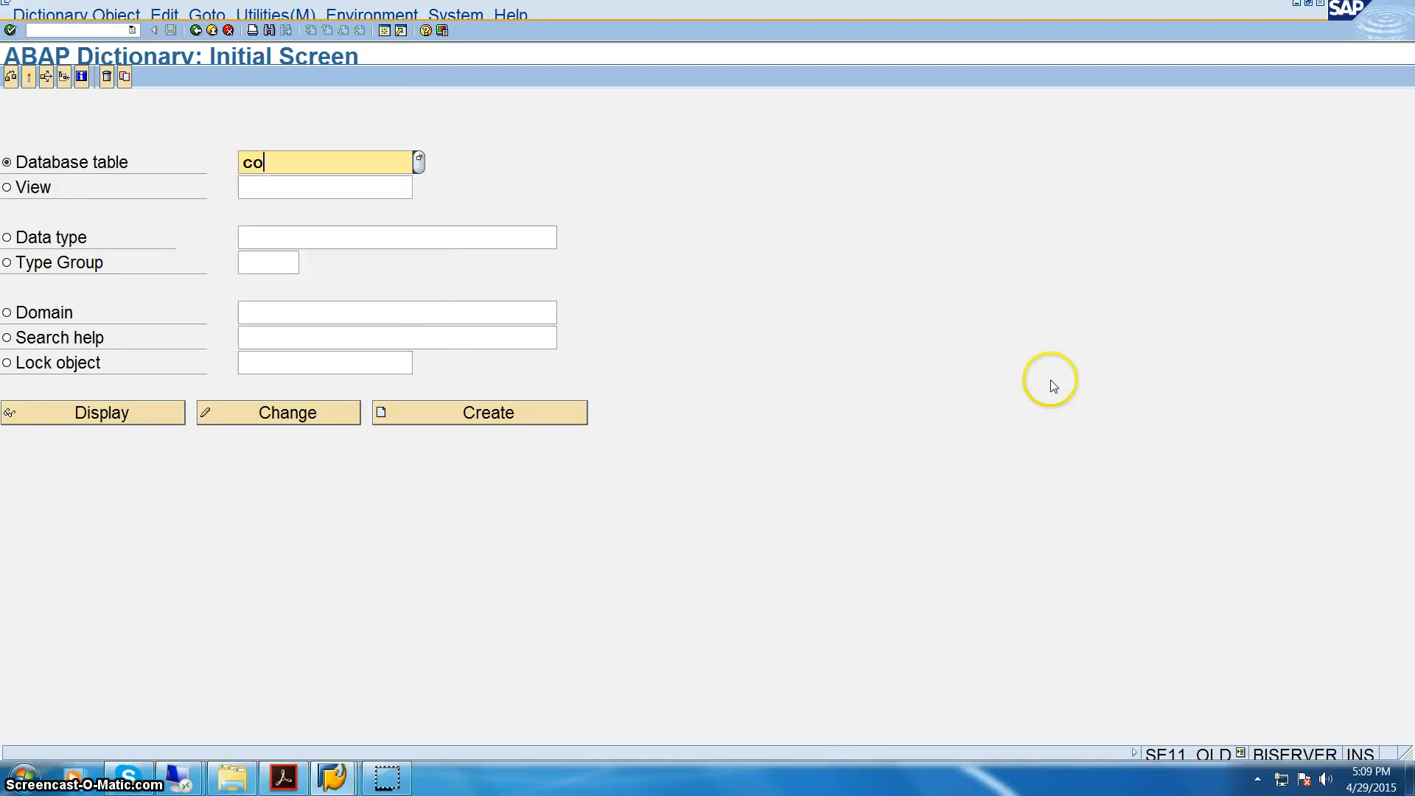
type("bk")
key("Return")
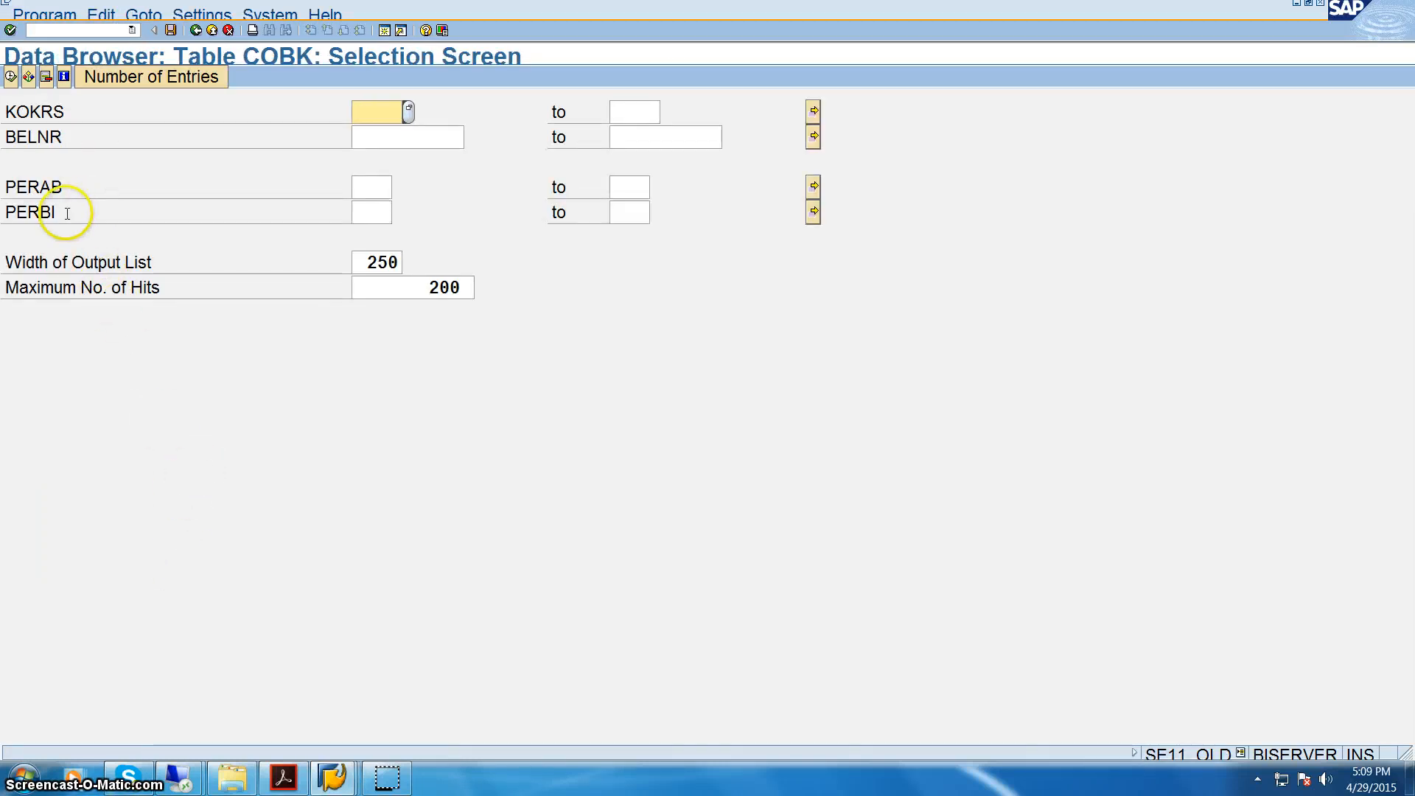
left_click(10, 77)
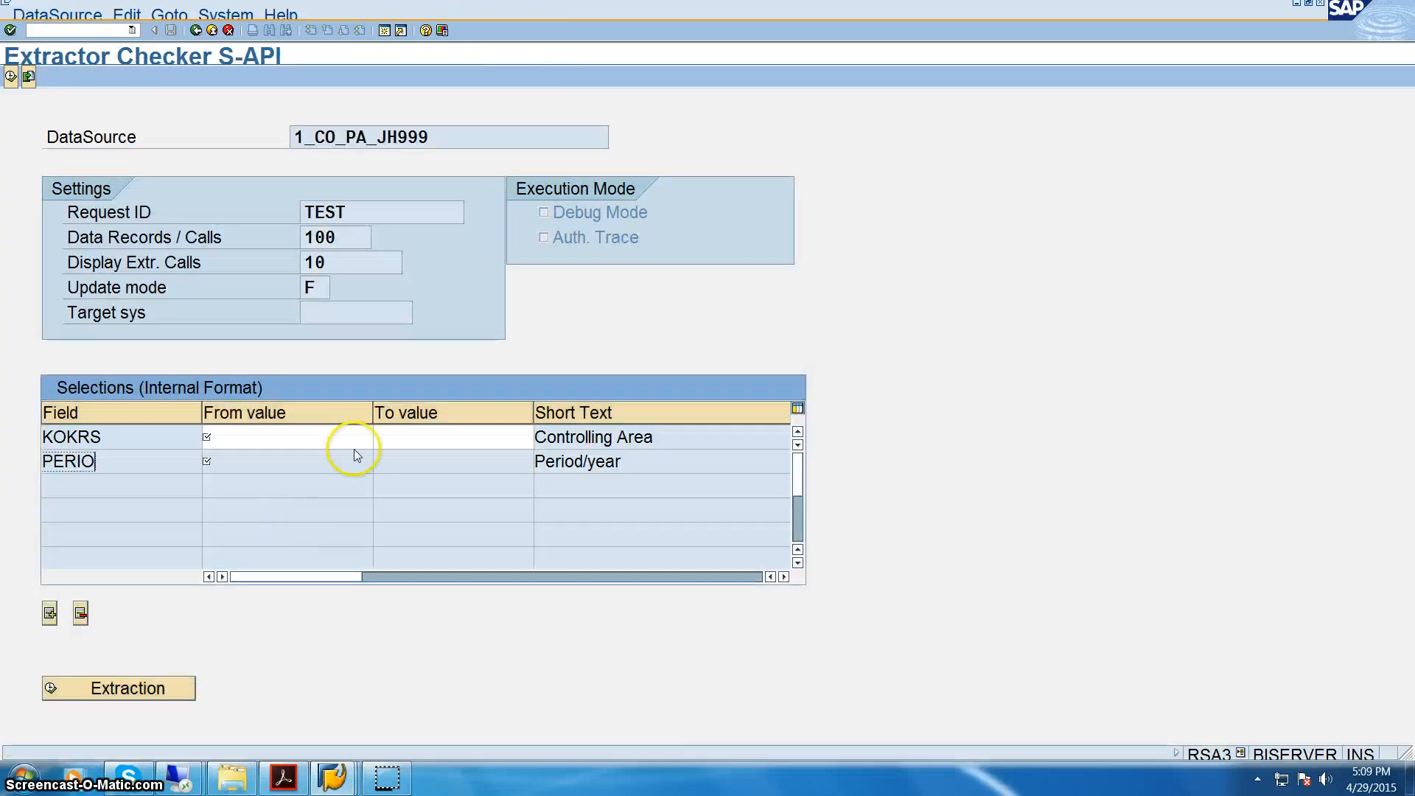
Step: In the Extractor Checker, set the KOKRS controlling area selection to the range 1000 to 5000
left_click(303, 442)
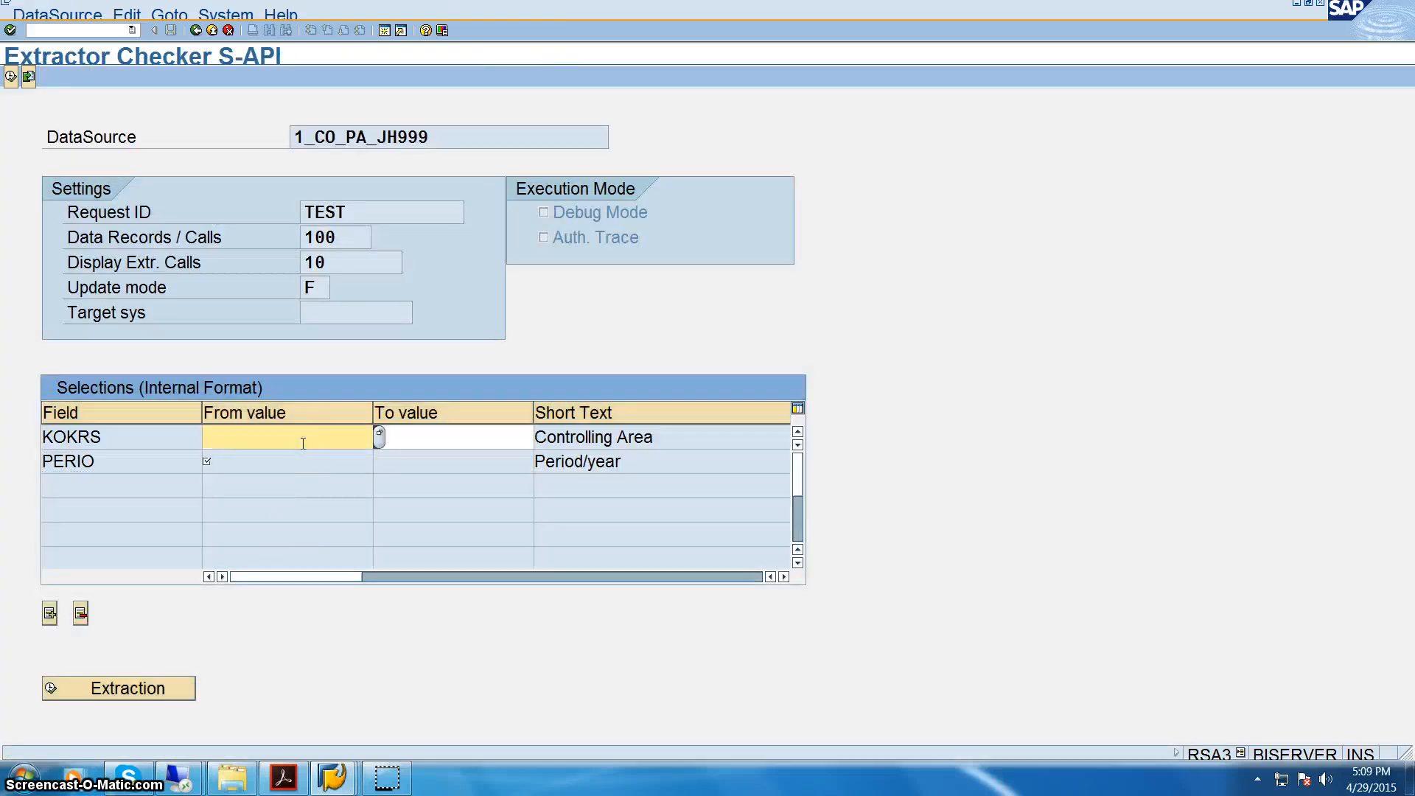
type("1000")
key("Tab")
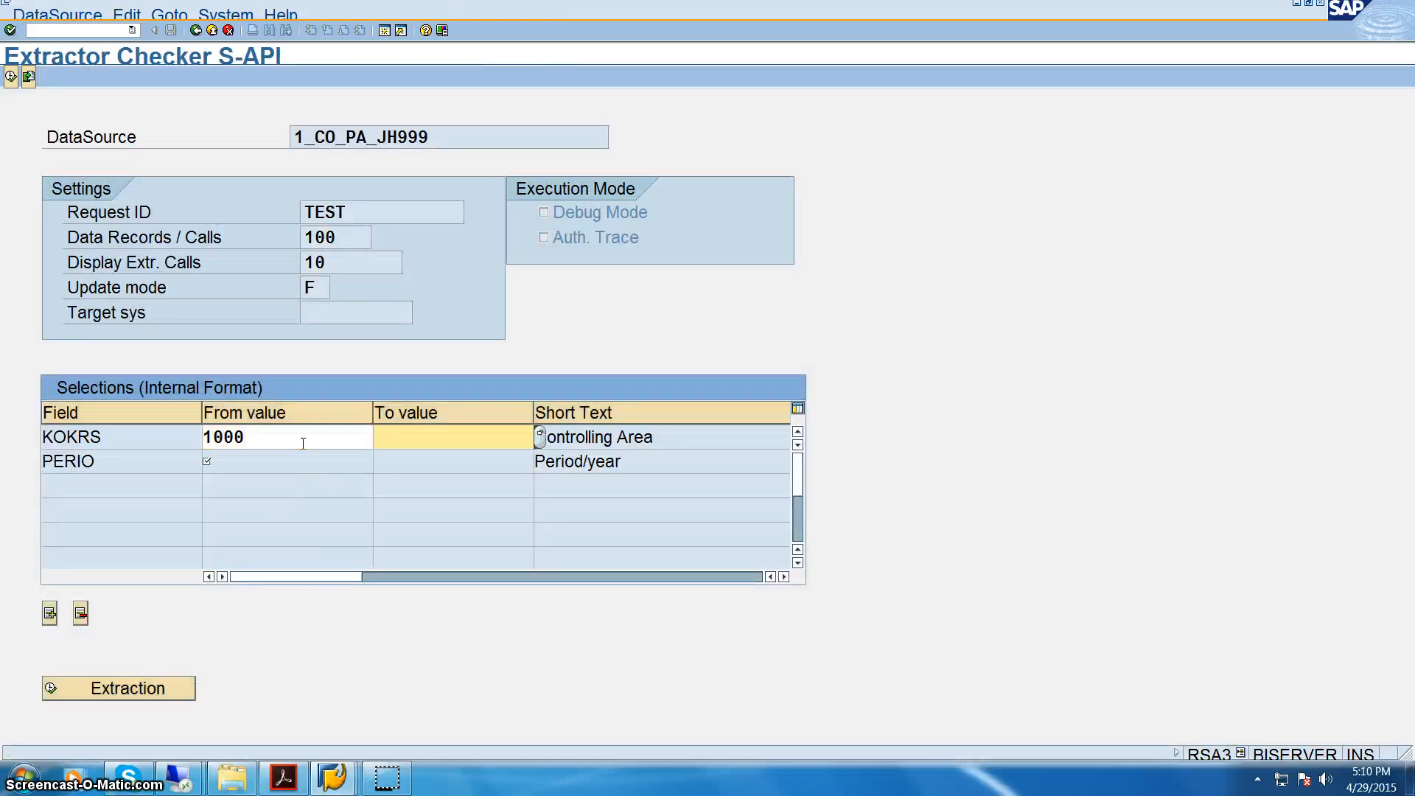
type("5000")
left_click(284, 470)
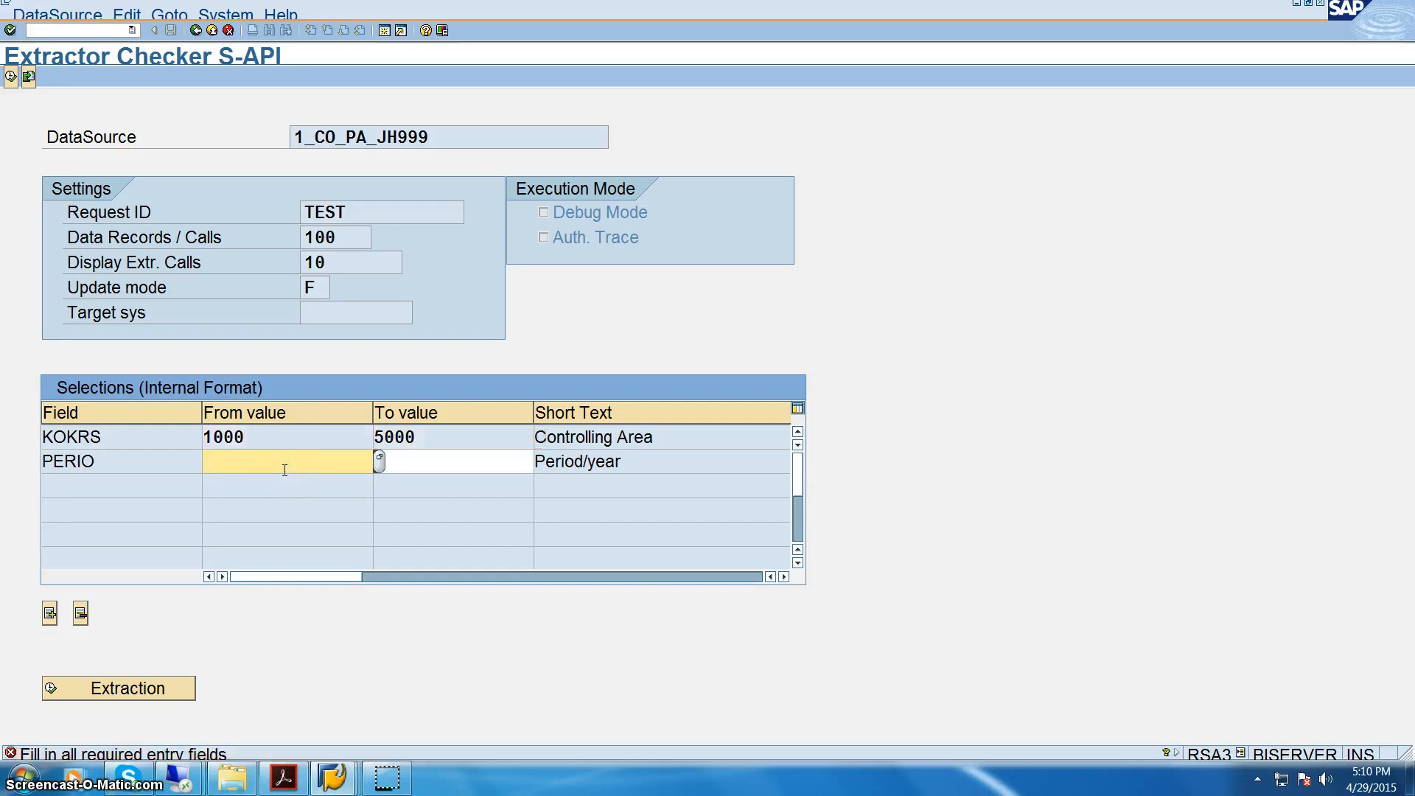
key("Return")
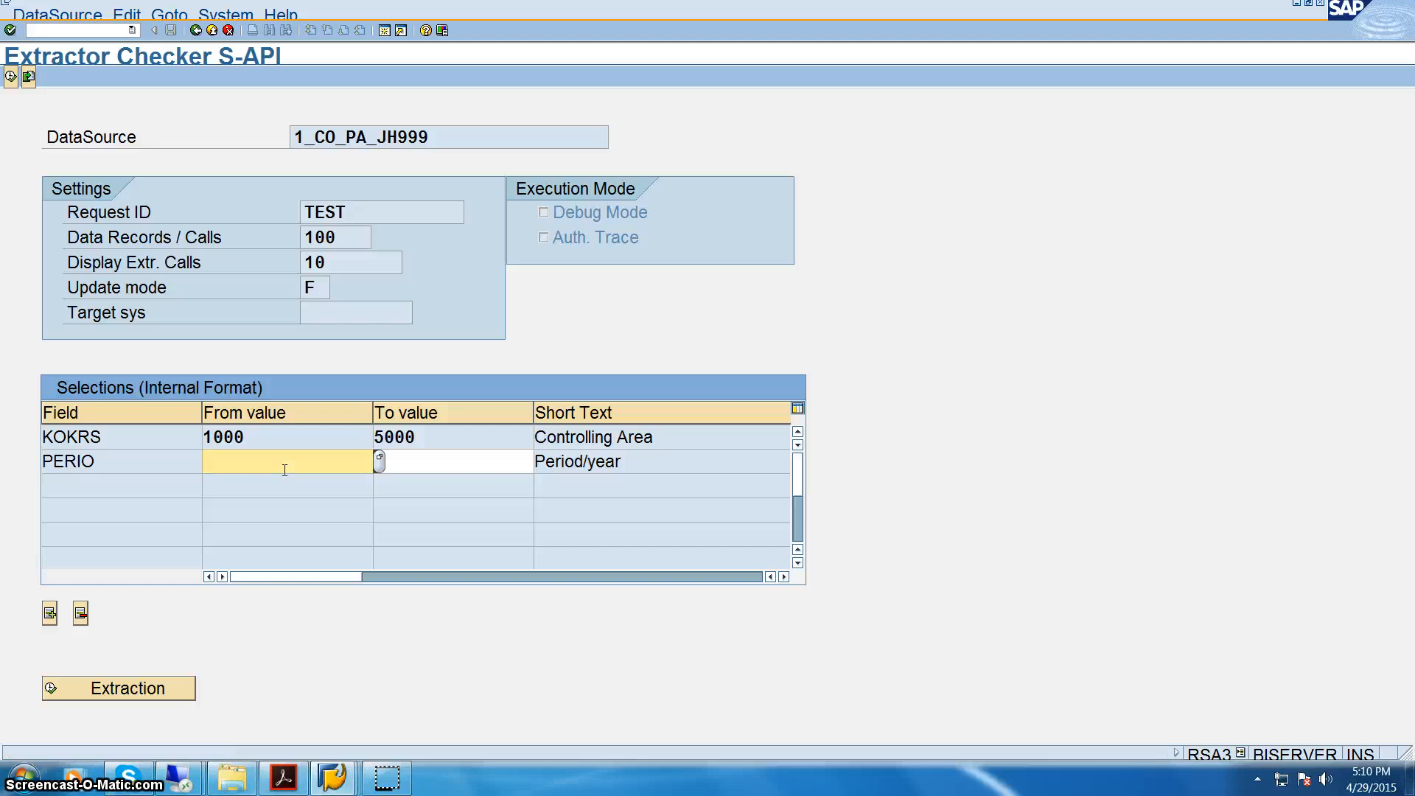
Step: Set the PERIO selection to the range 01/2014 to 12/2015 and run the extraction
type("2")
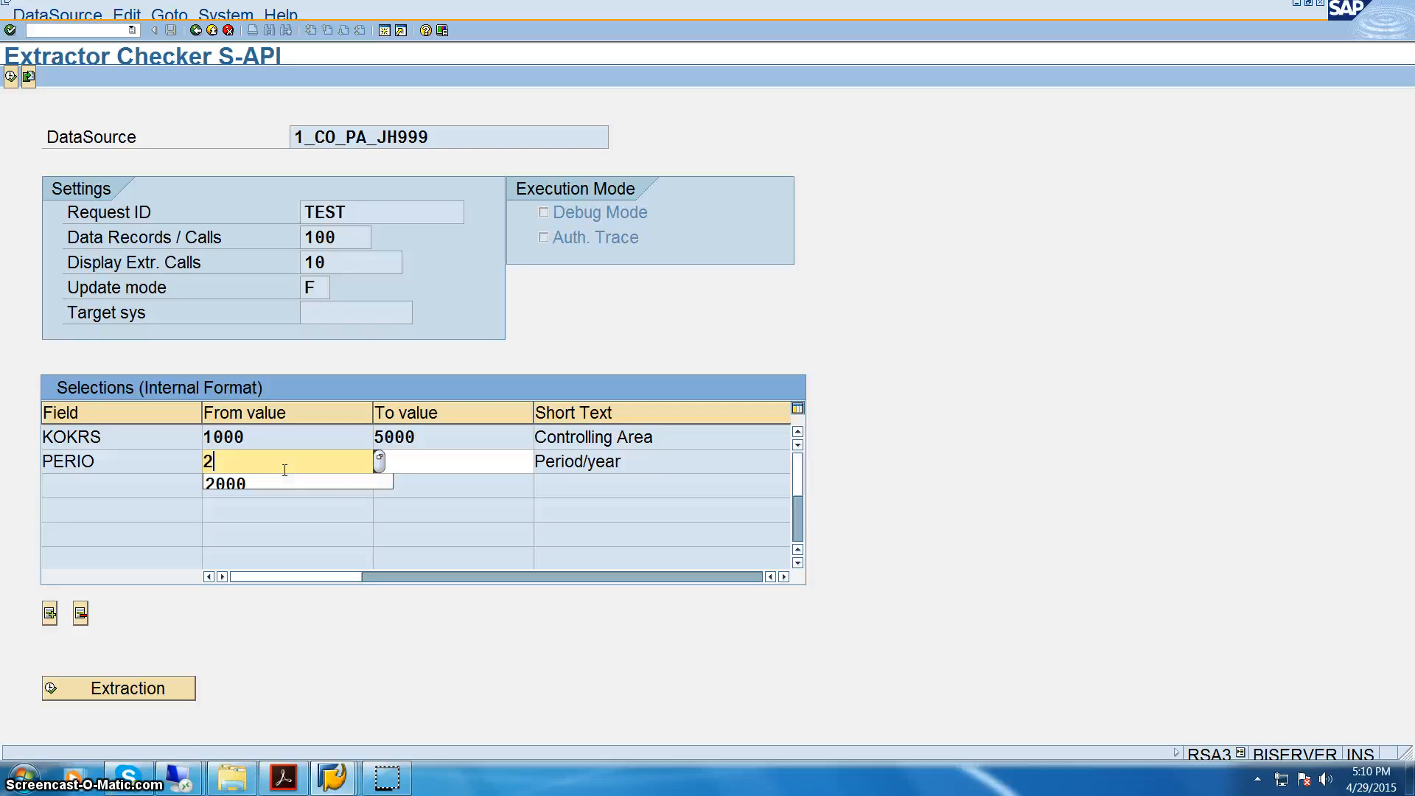
key("BackSpace")
type("1")
key("BackSpace")
type("01/2014")
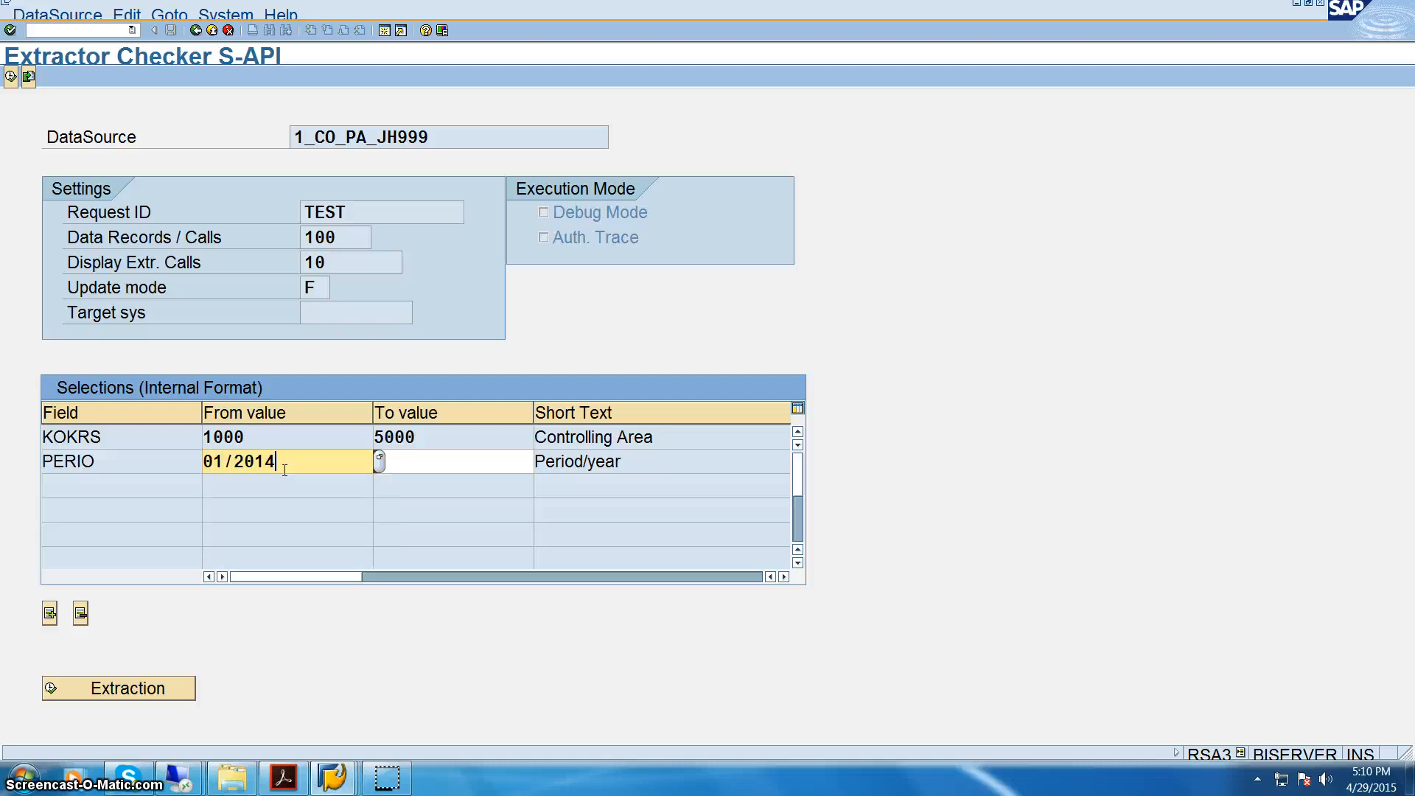
key("Tab")
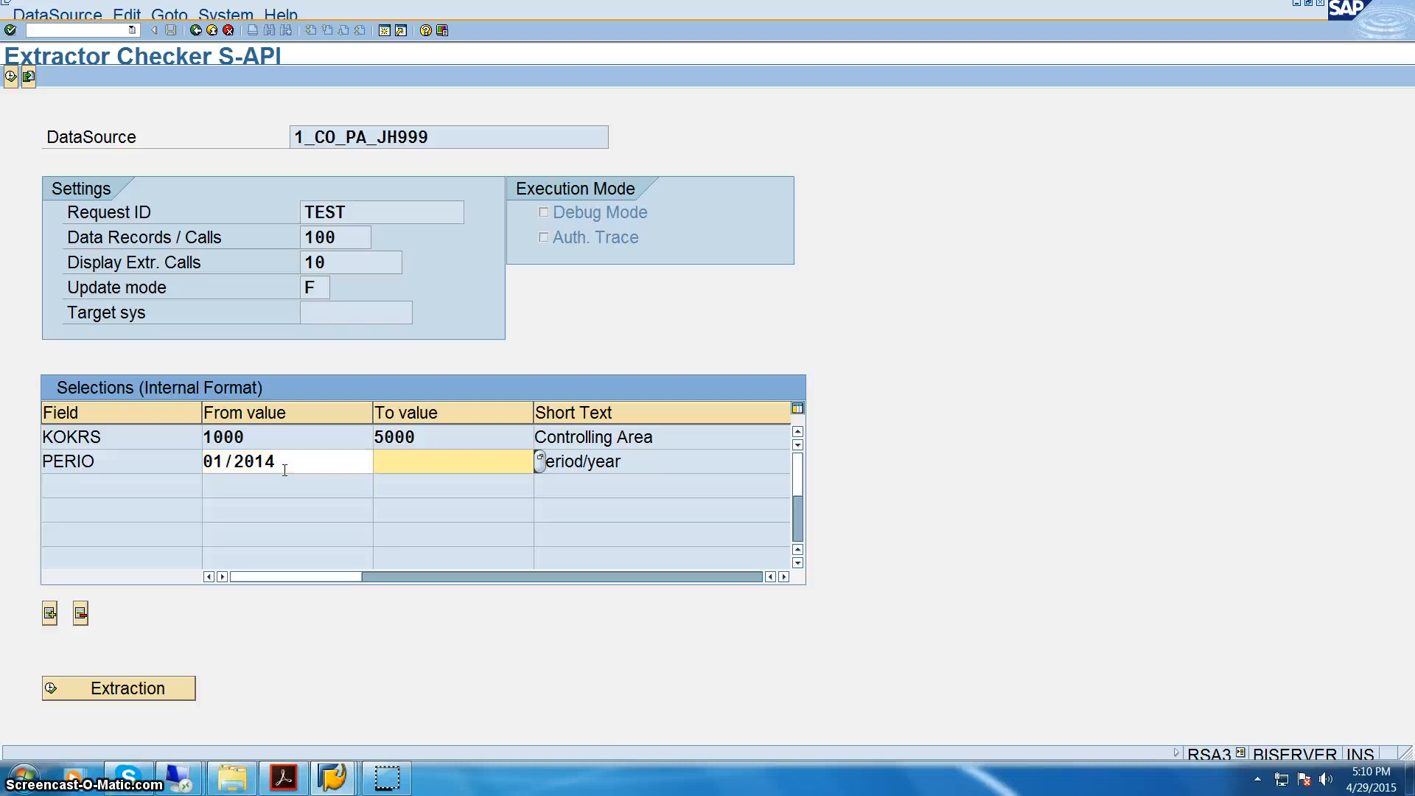
type("12/2015")
key("Return")
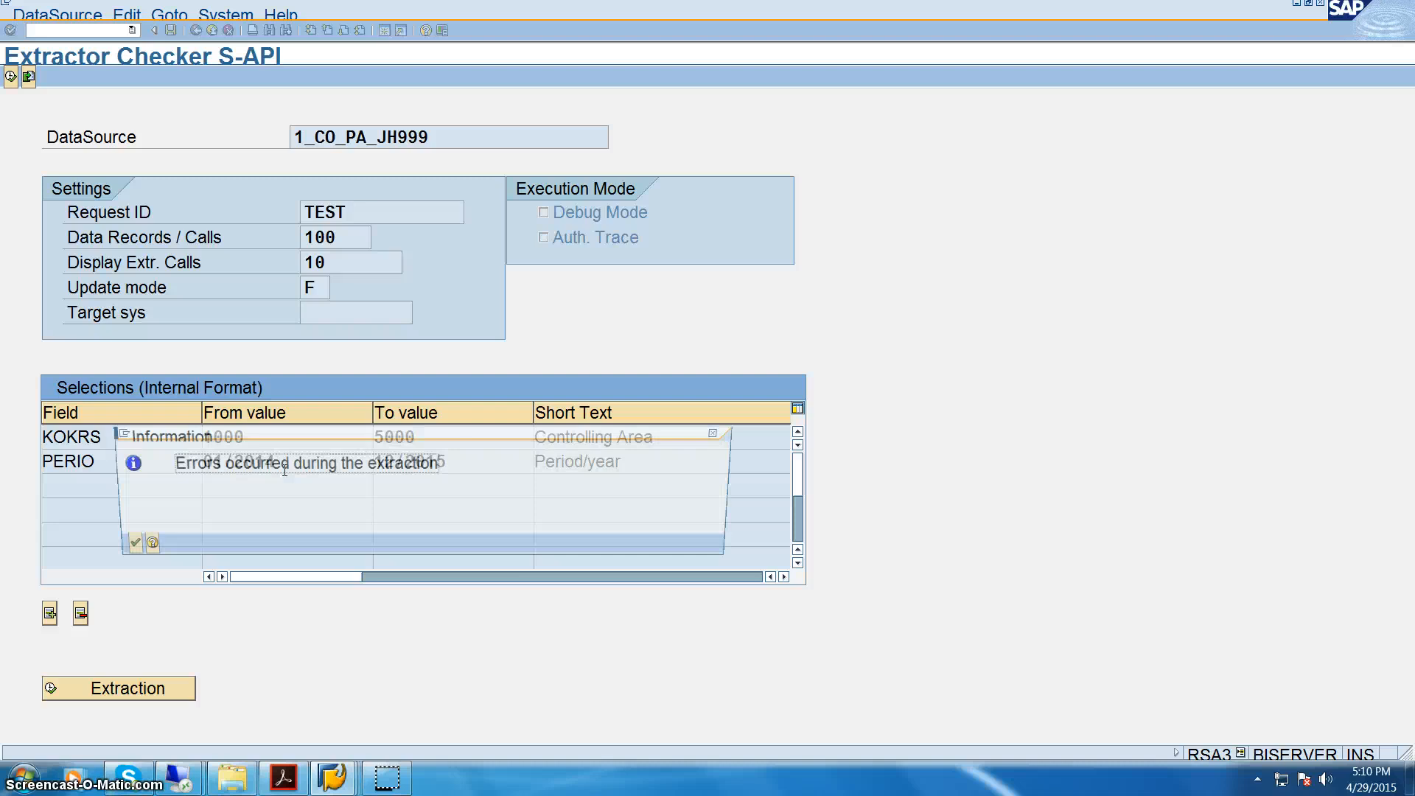
key("Return")
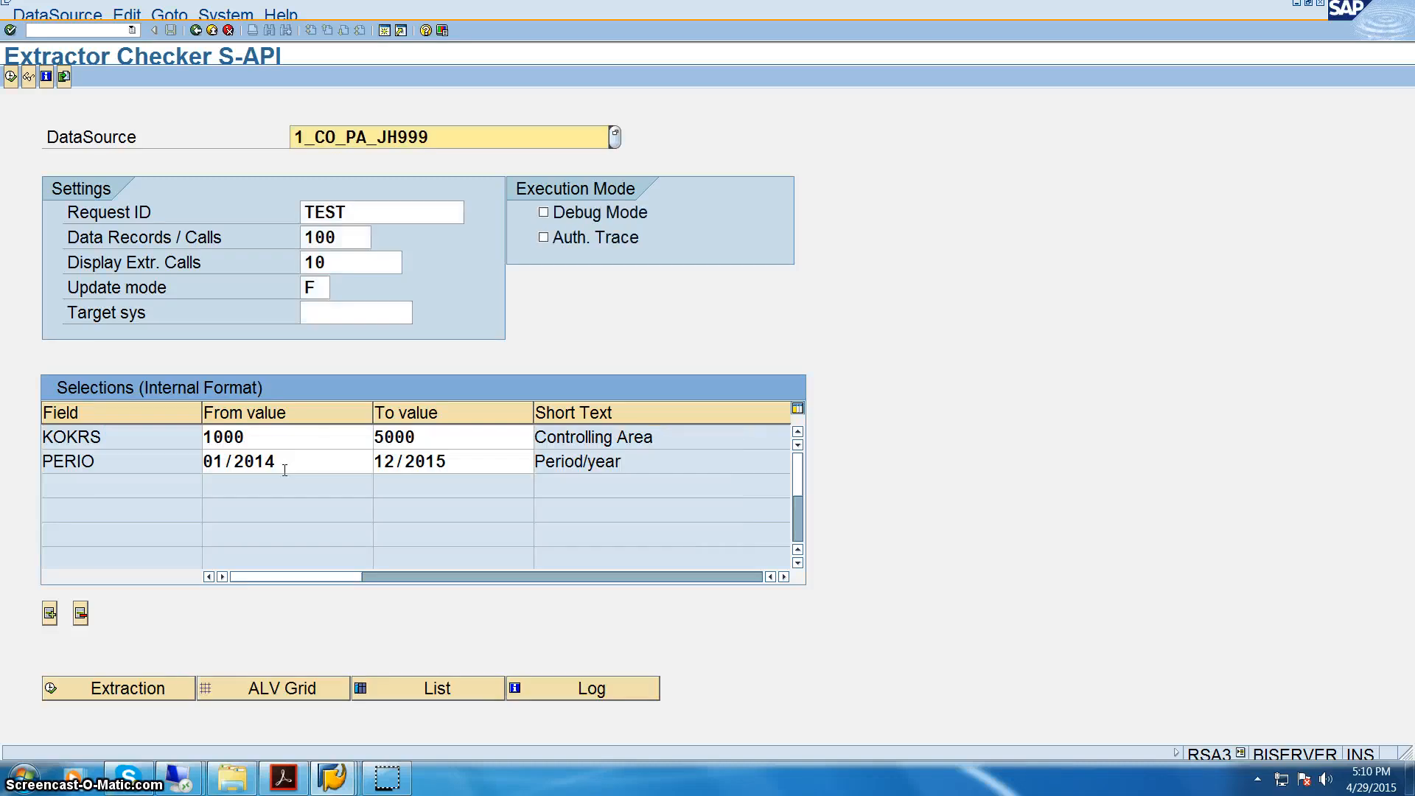
Step: Remove the slashes from the PERIO selection so the range reads 012014 to 122015
left_click(230, 462)
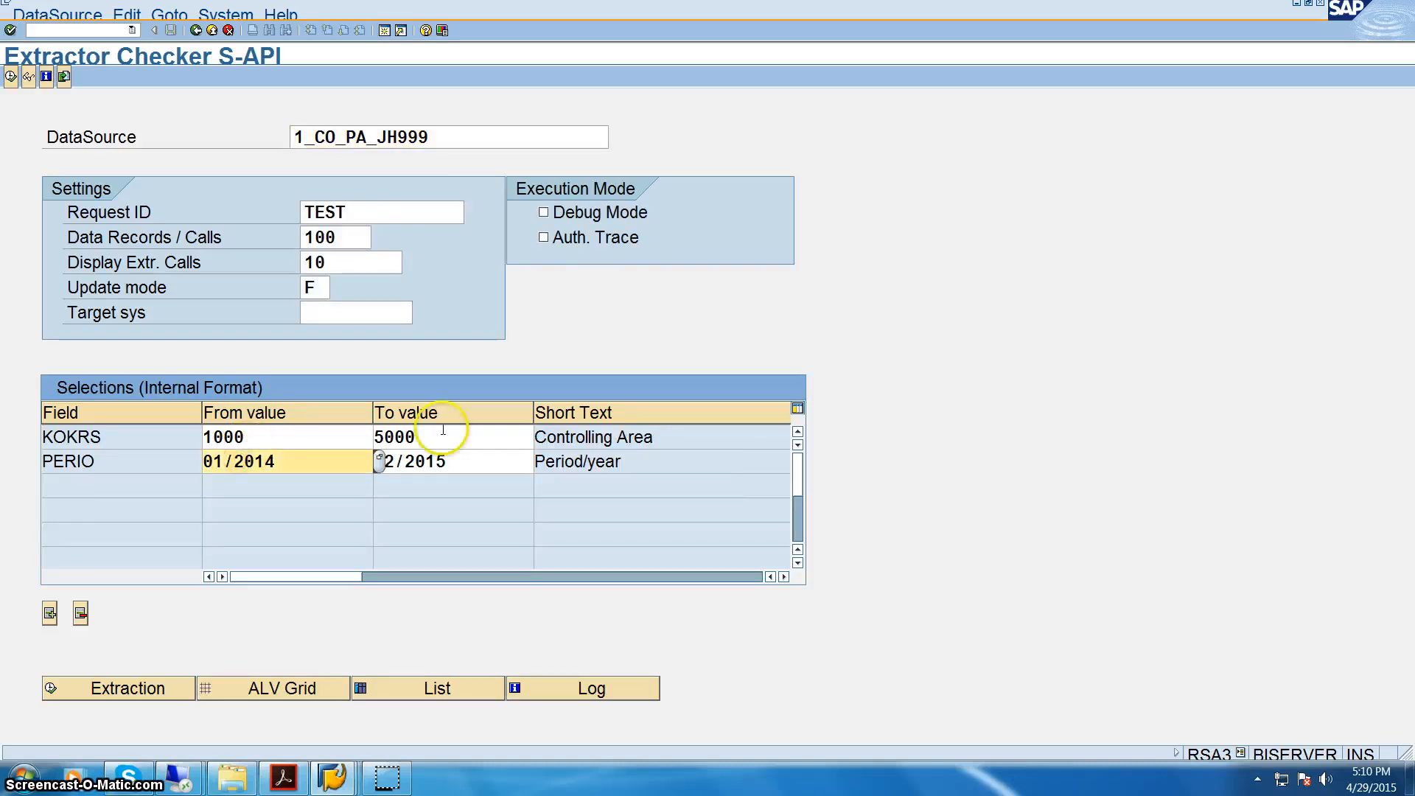
key("BackSpace")
key("Tab")
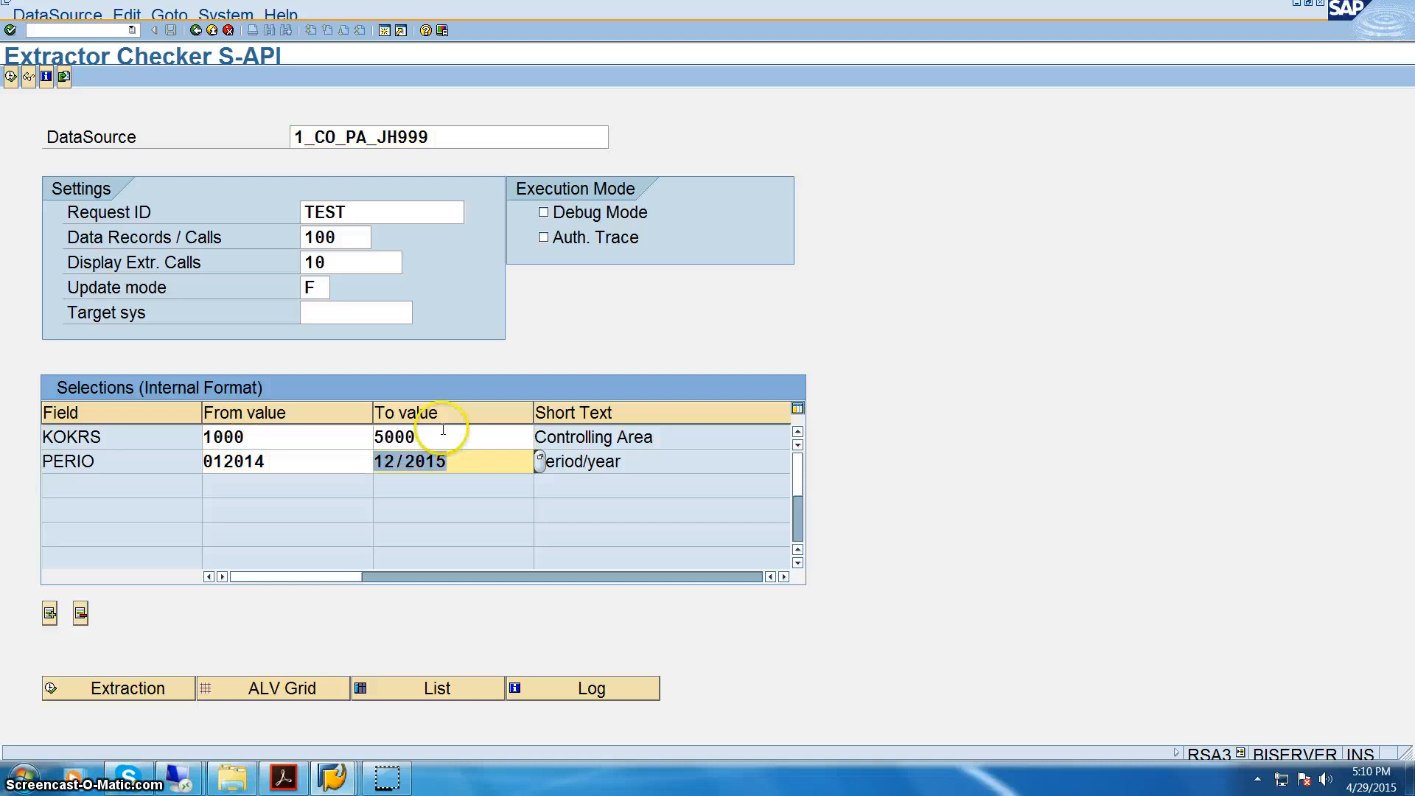
key("End")
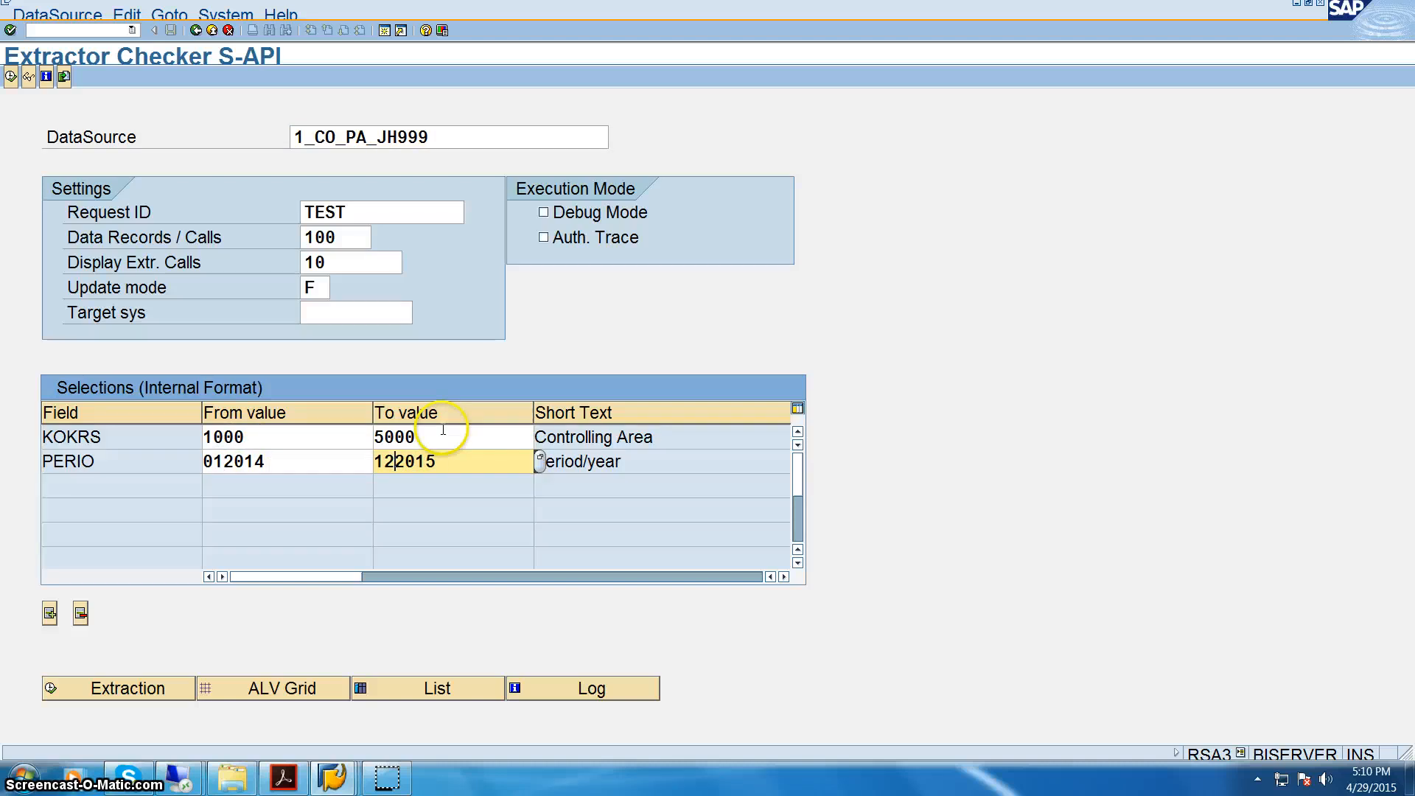
Step: Run the test extraction with the current selections and close the resulting message
left_click(95, 687)
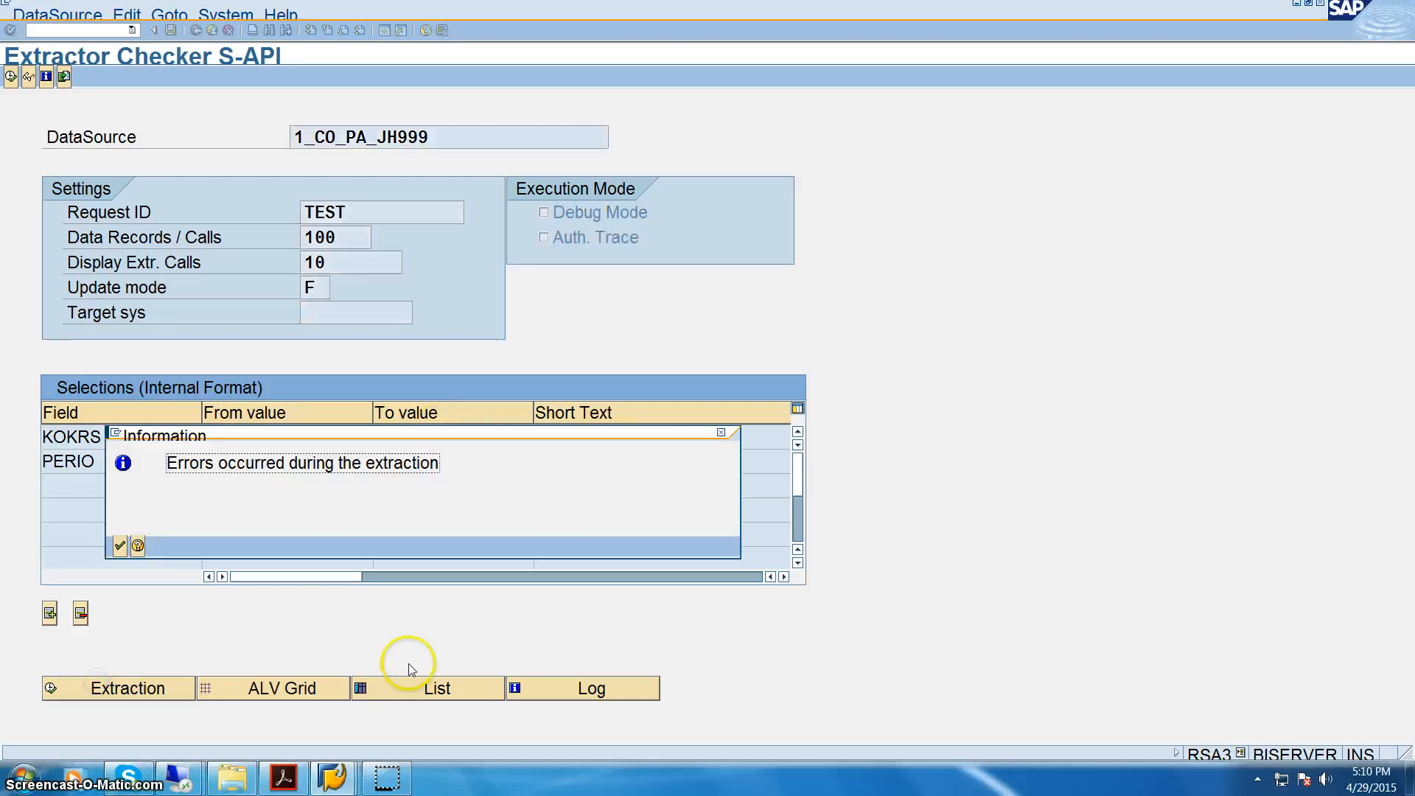
left_click(120, 546)
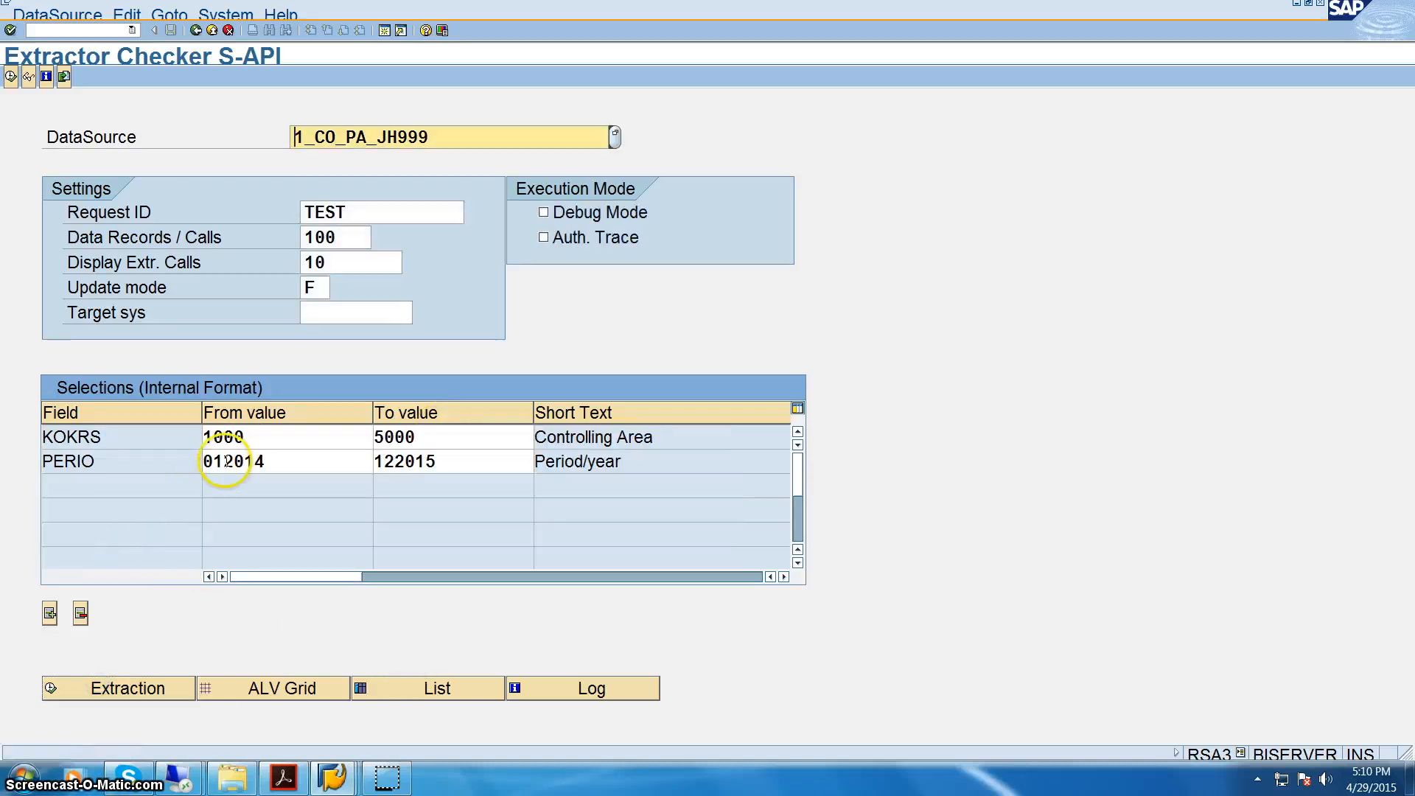
Step: Set the PERIO selection to the range 2014 to 2015 and run the extraction
left_click(227, 462)
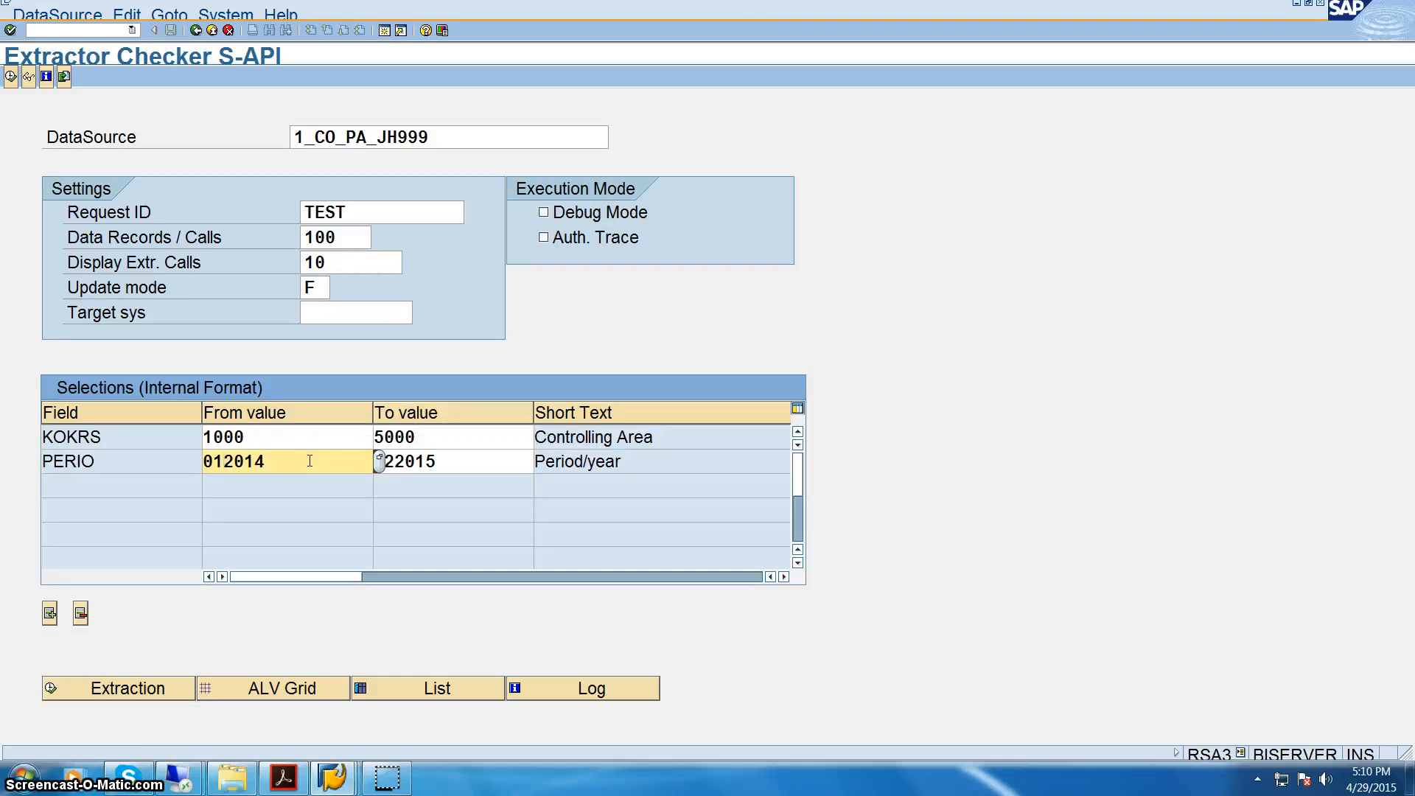
key("BackSpace")
key("BackSpace")
key("Tab")
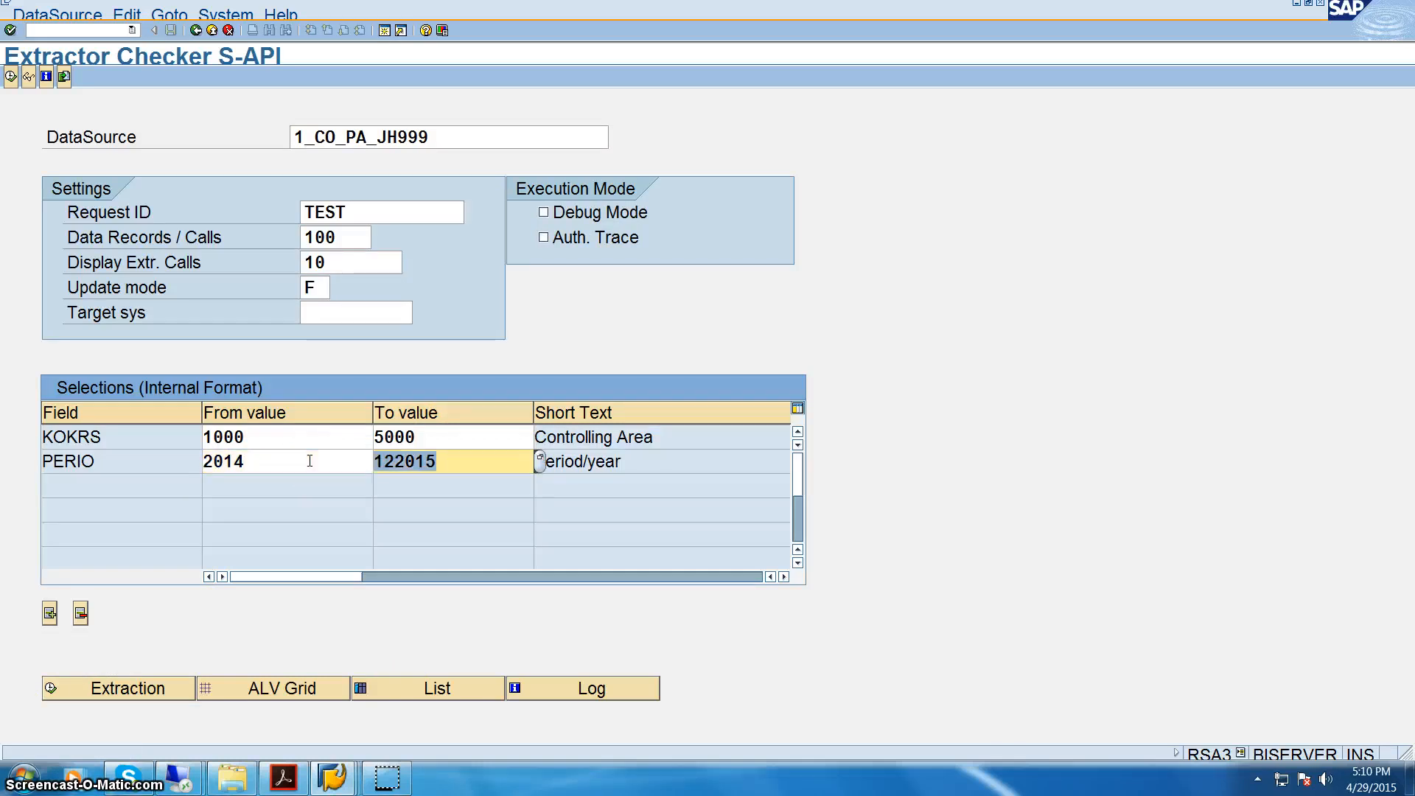
key("Delete")
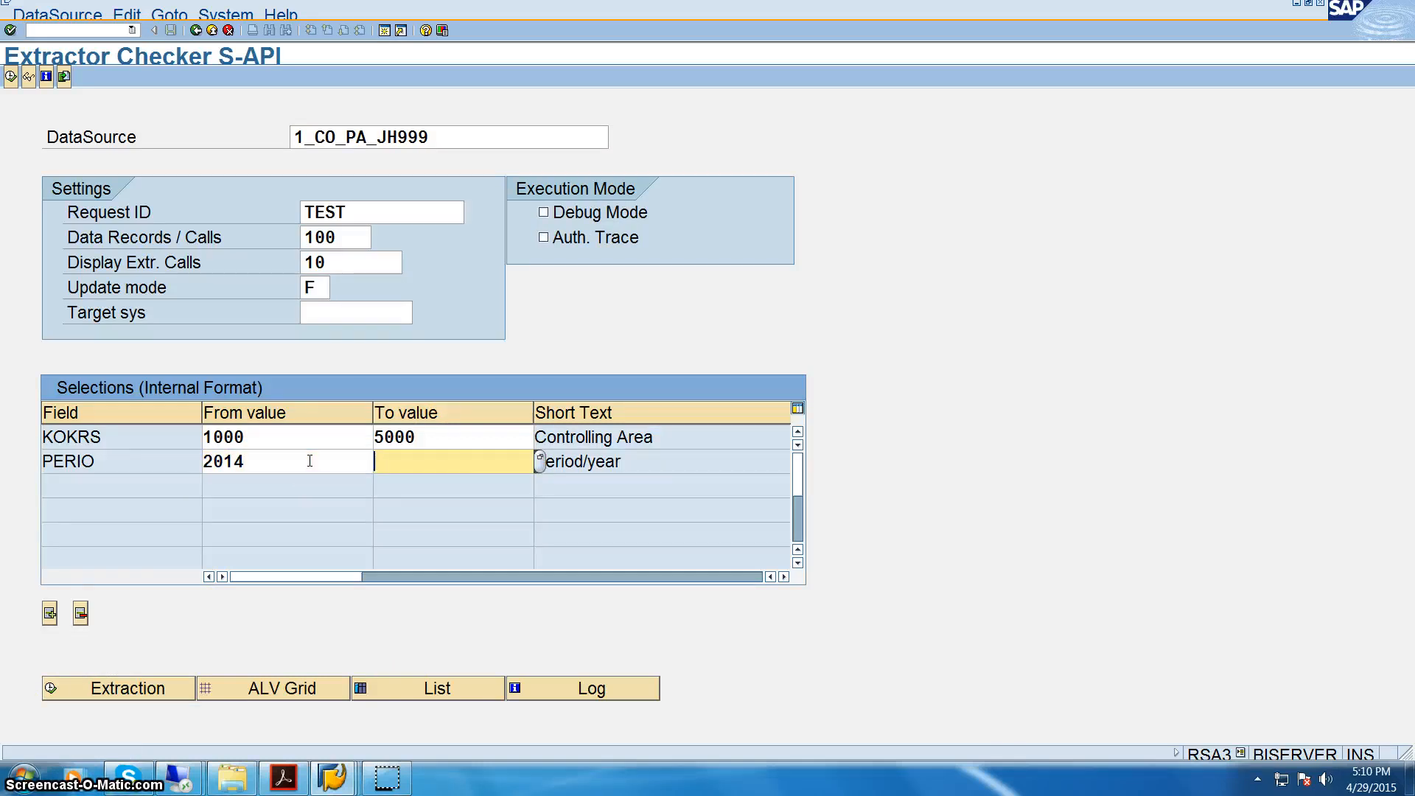
type("2015")
key("Return")
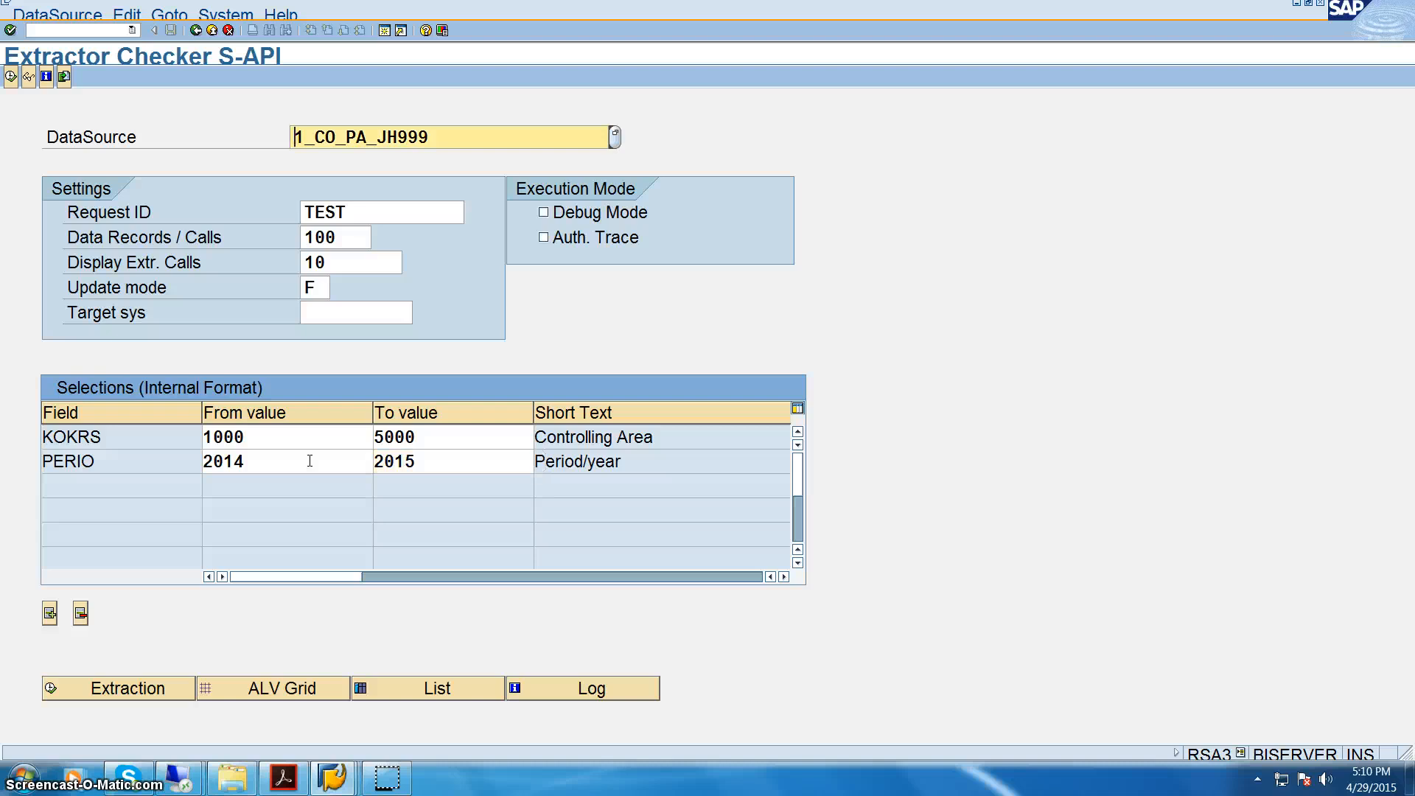
left_click(168, 688)
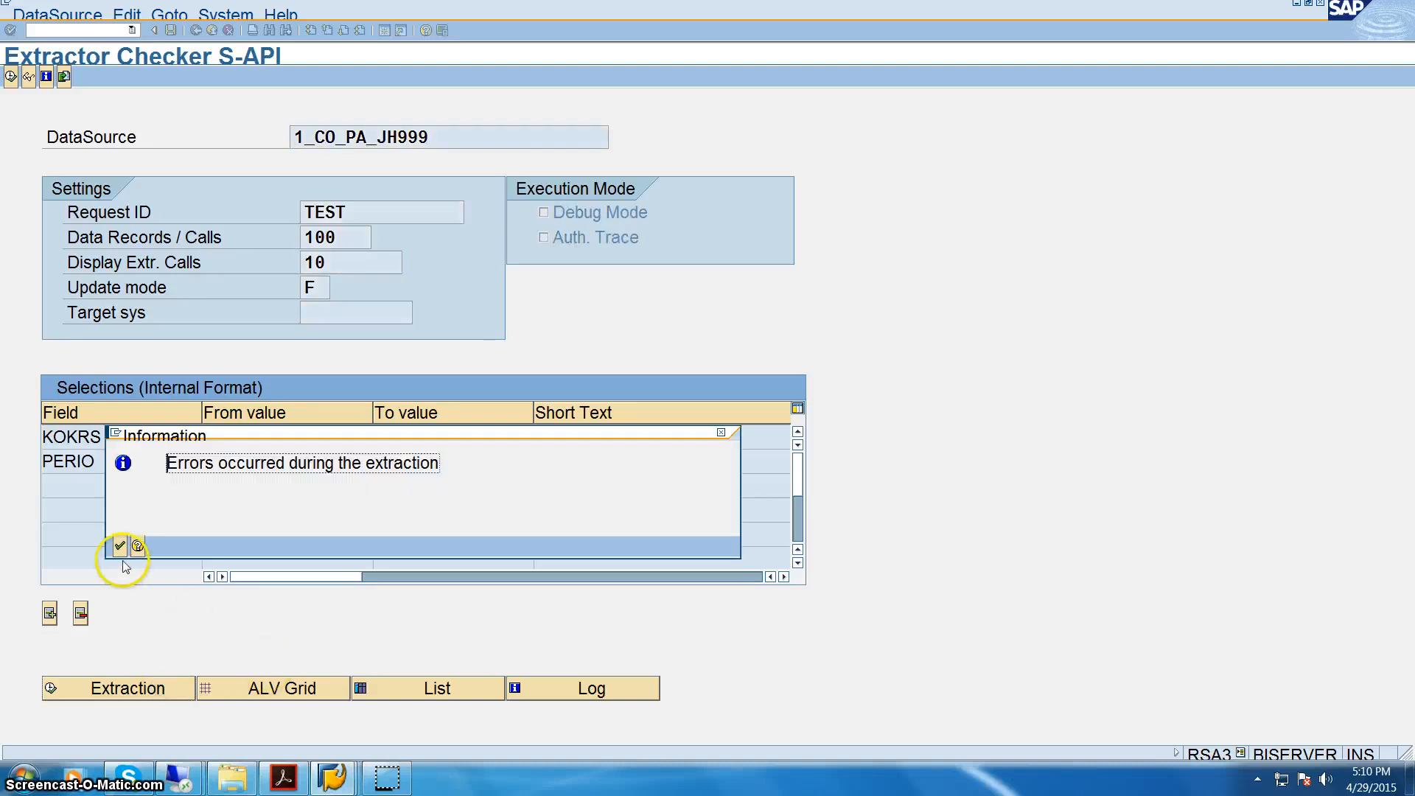
left_click(119, 546)
Step: Set the PERIO selection to the range 012014 to 012015 and run the extraction
left_click(214, 461)
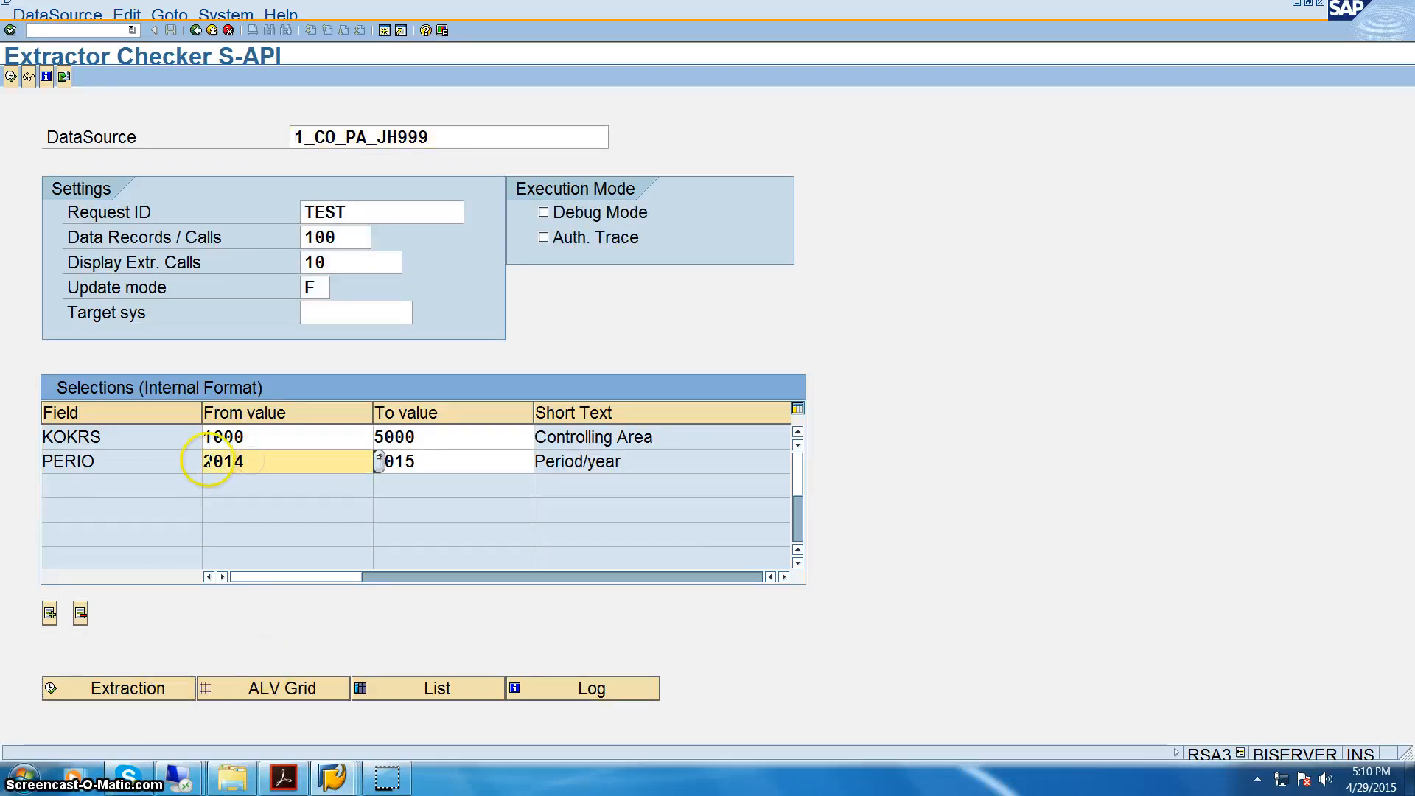
type("01")
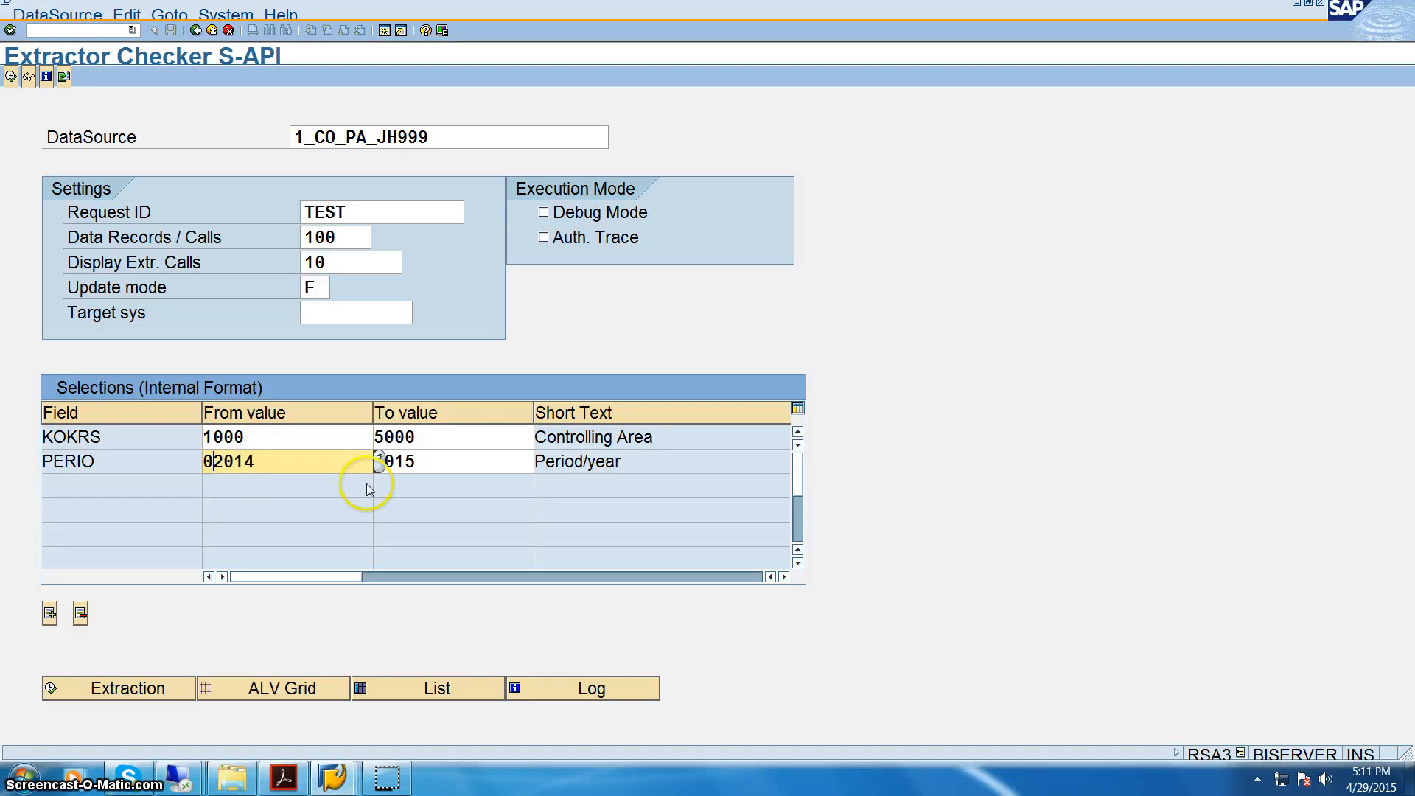
key("Tab")
key("Home")
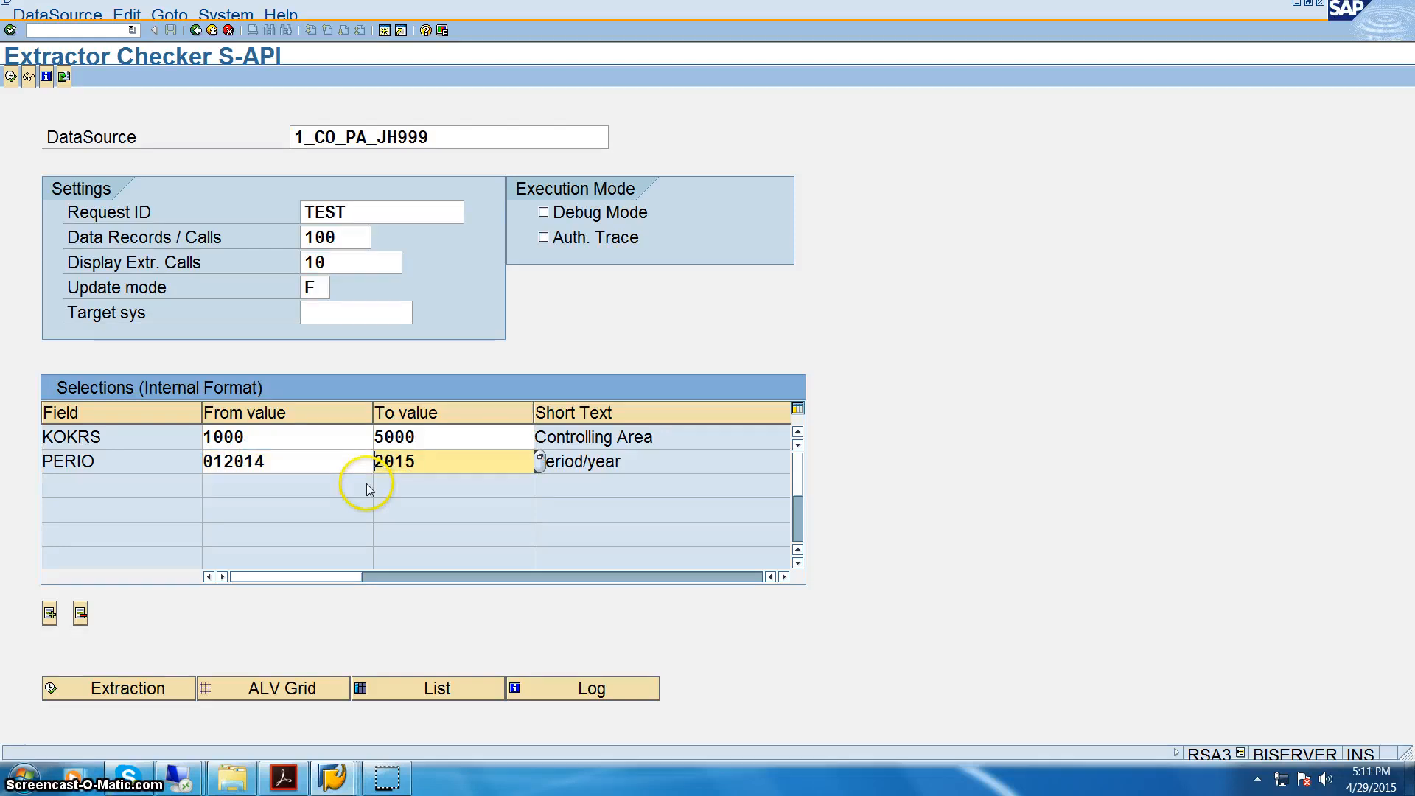
type("01")
key("Return")
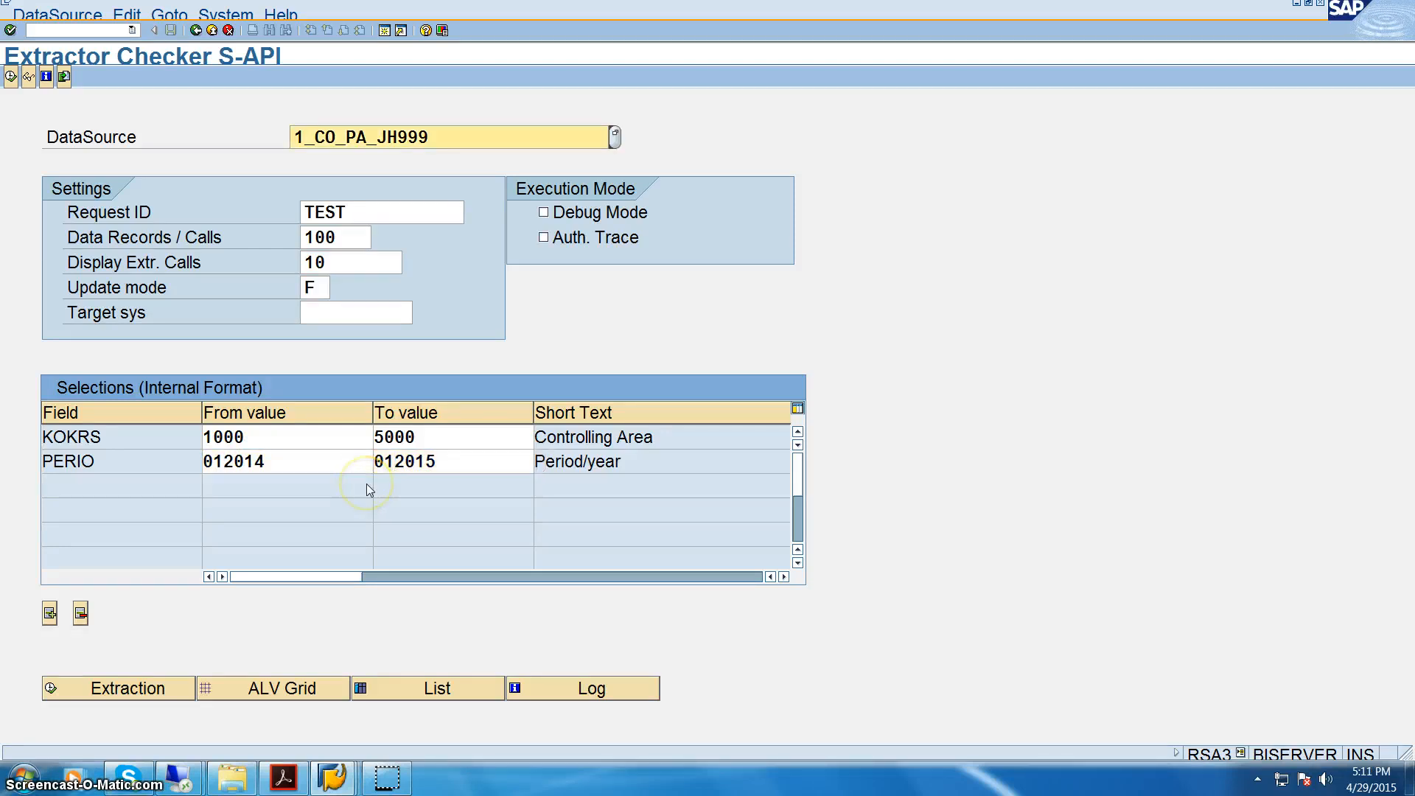
left_click(140, 688)
left_click(120, 545)
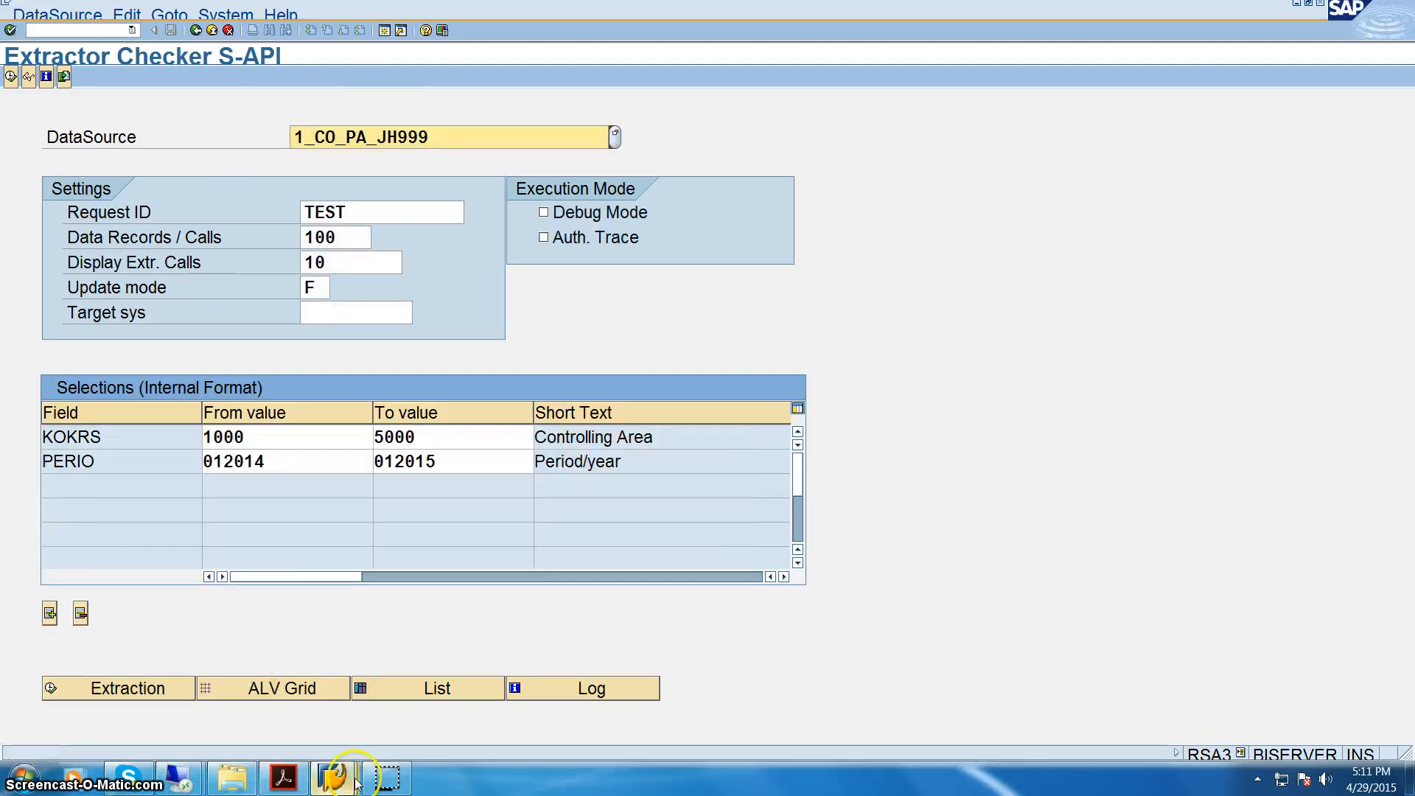
Step: Switch to the COBK Data Browser session, return to the table definition and look through its field list for a period field
left_click(385, 780)
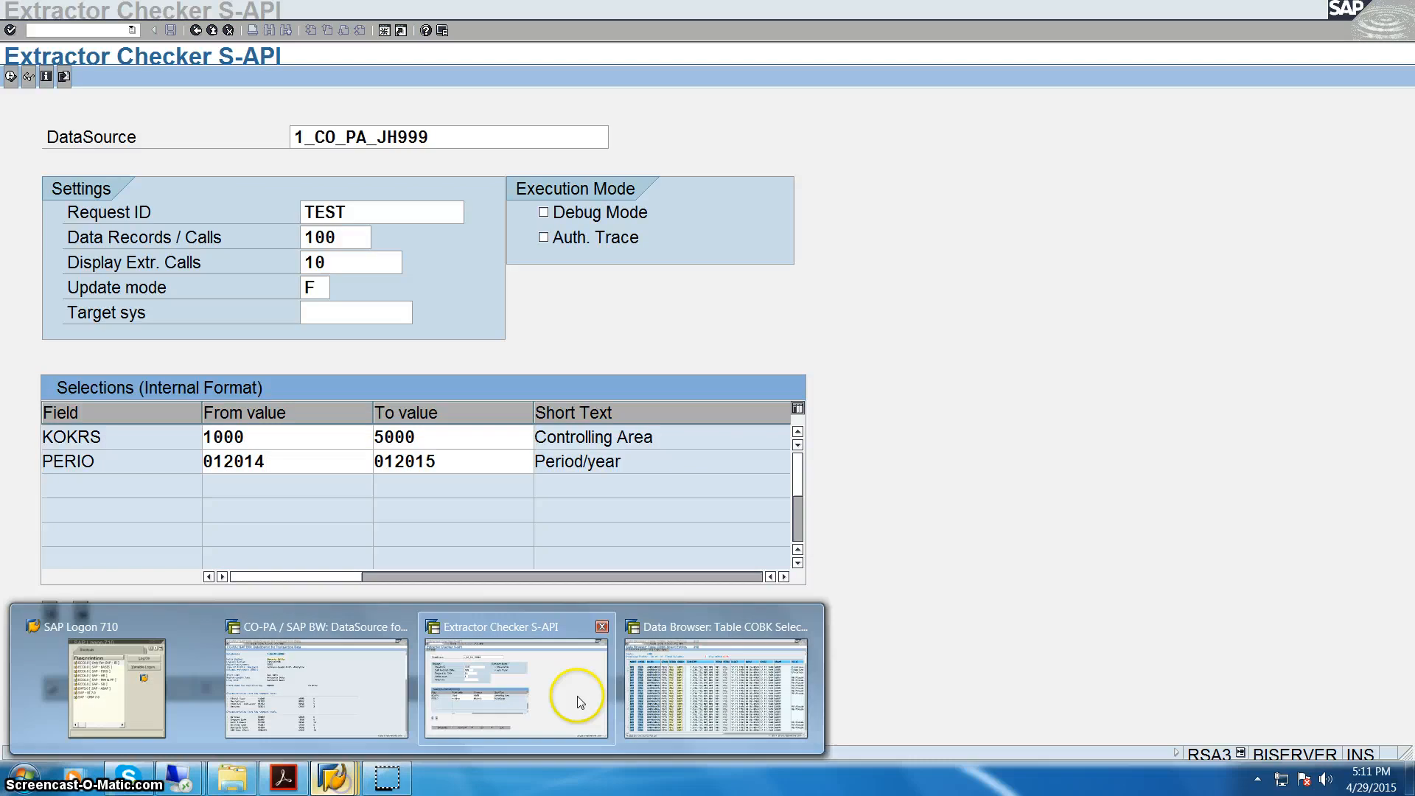
left_click(703, 696)
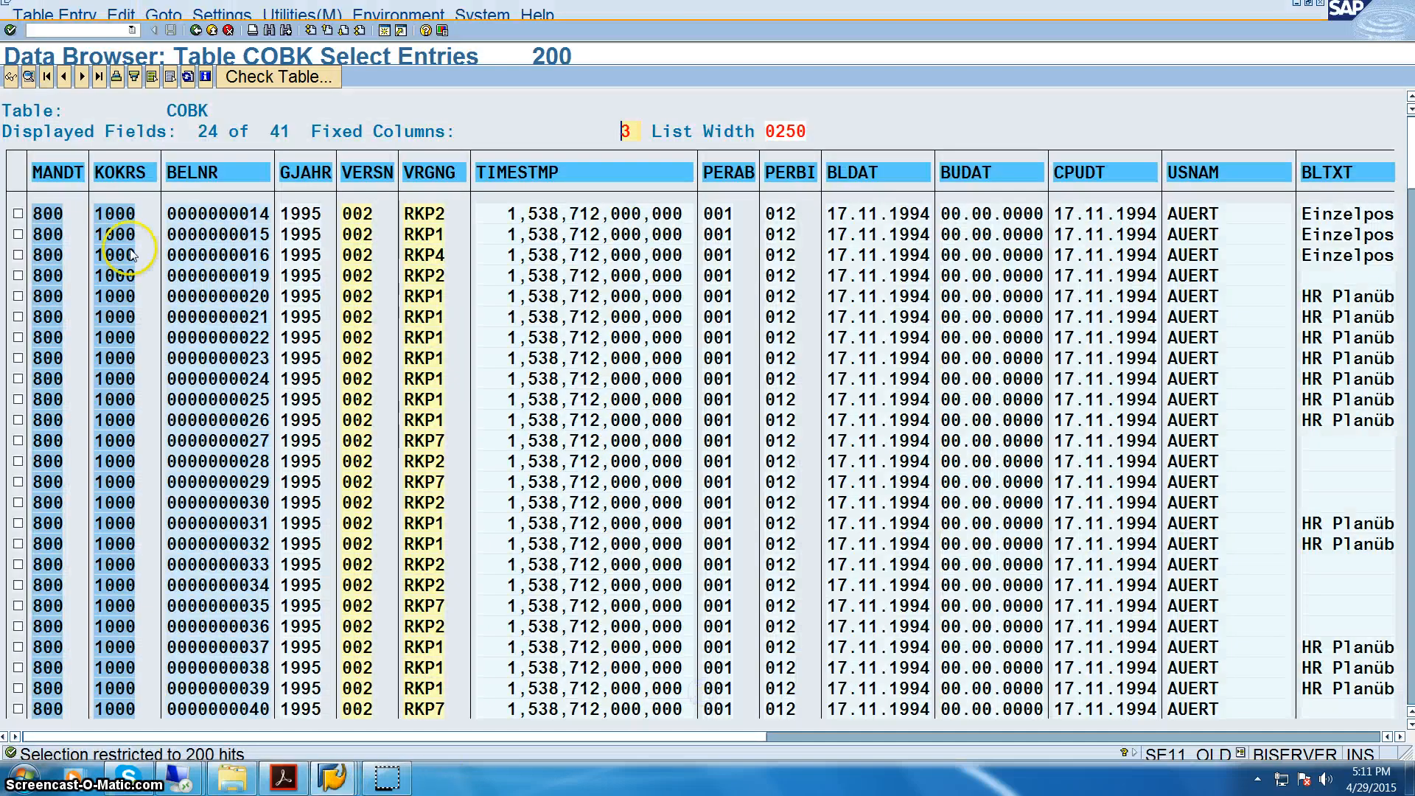
left_click(195, 30)
left_click(195, 30)
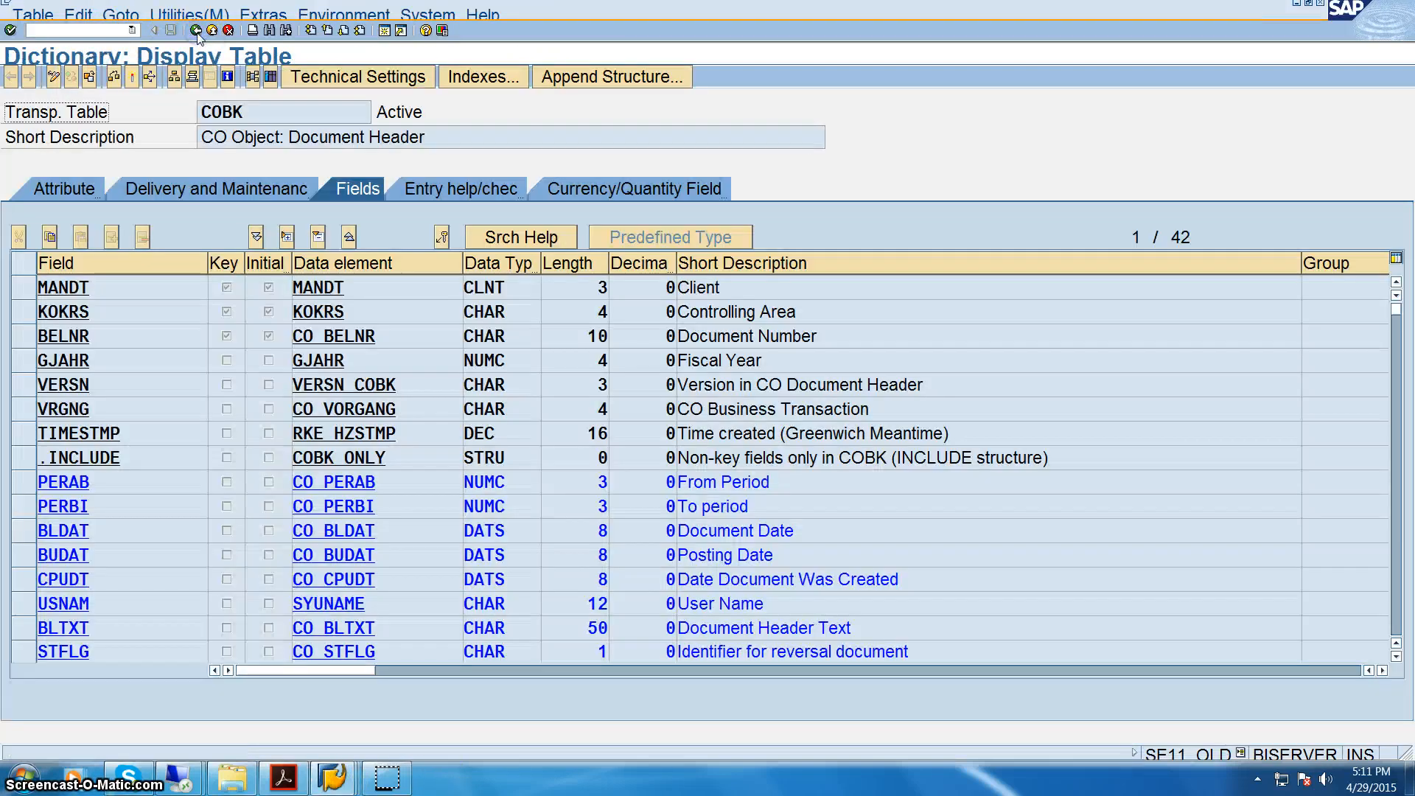
left_click(169, 532)
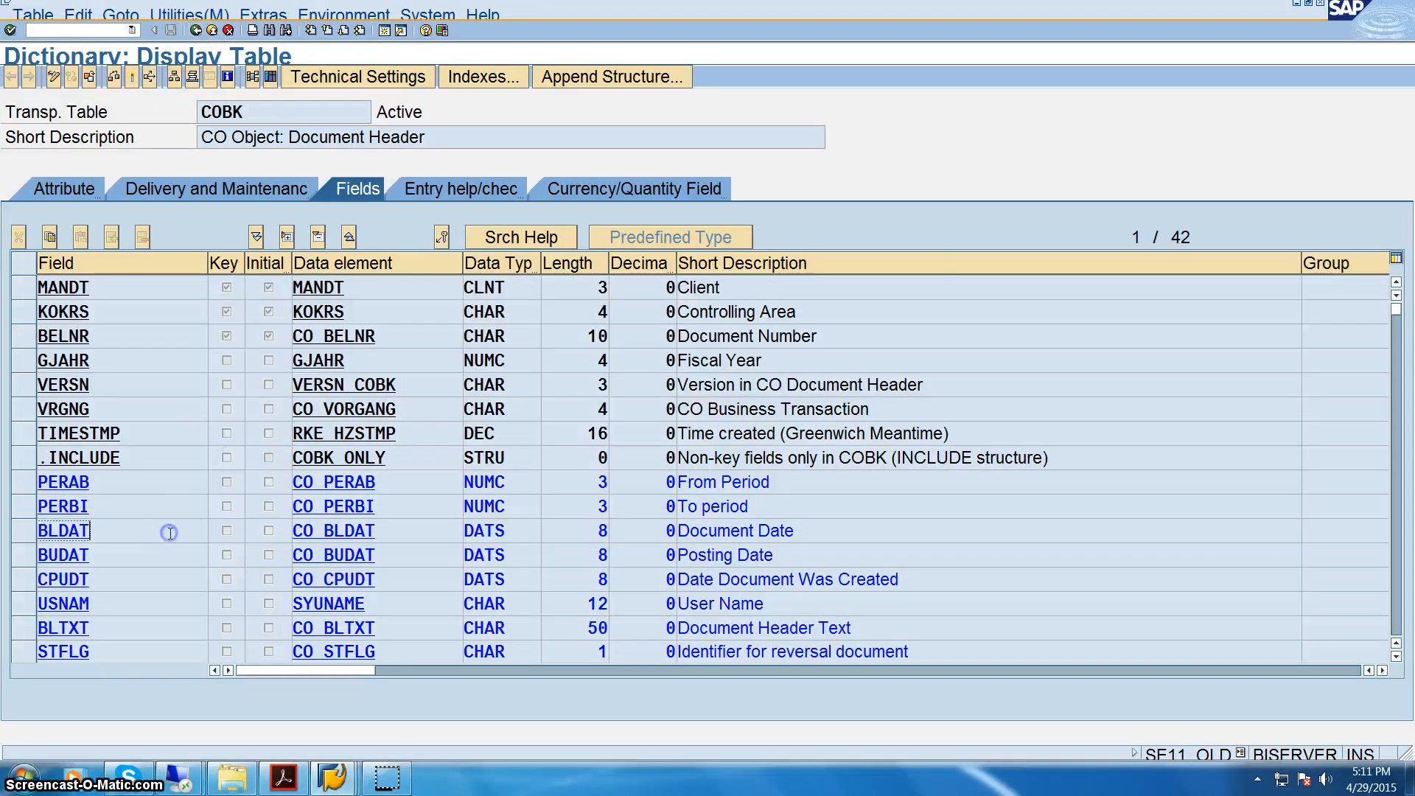
scroll(170, 533, "down", 1)
scroll(170, 533, "down", 1)
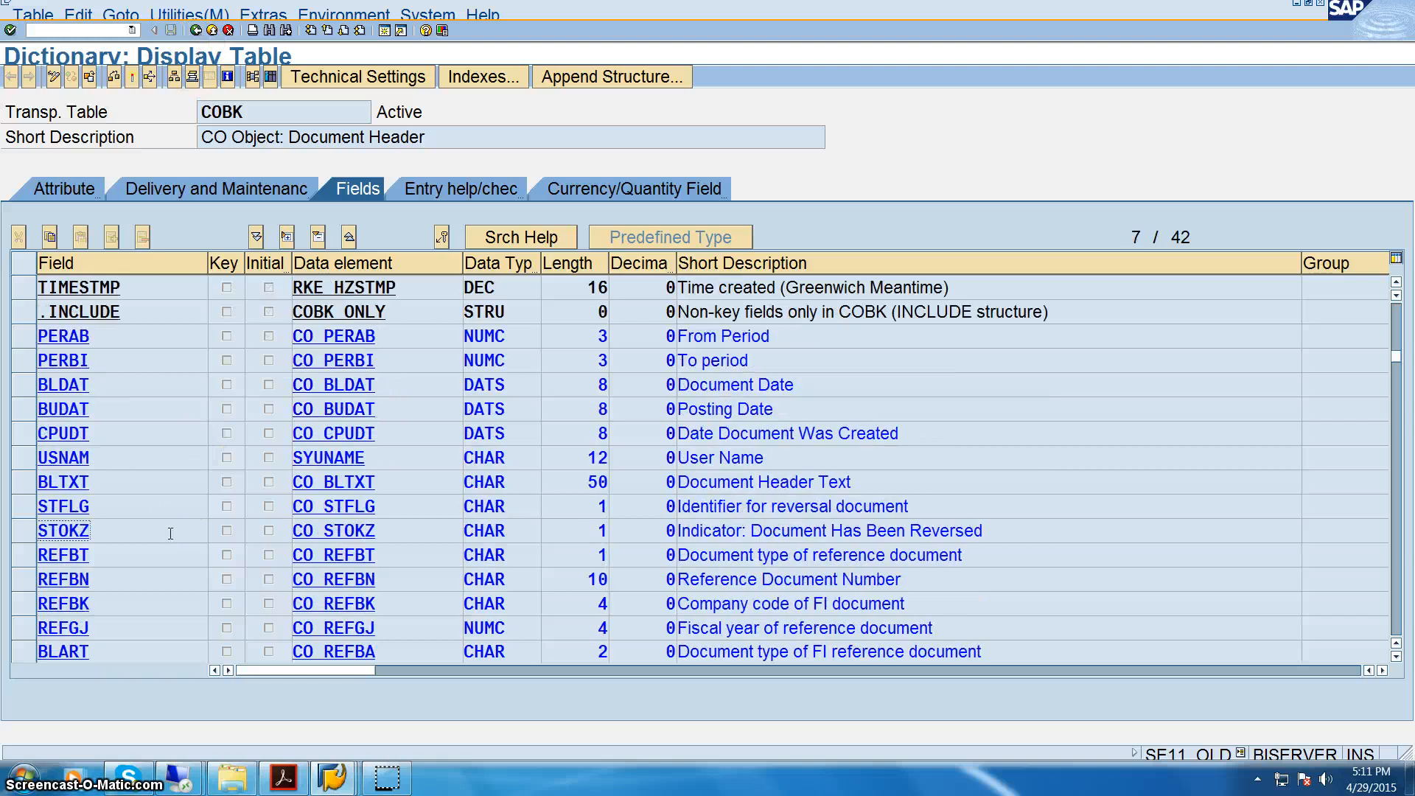
scroll(171, 530, "up", 2)
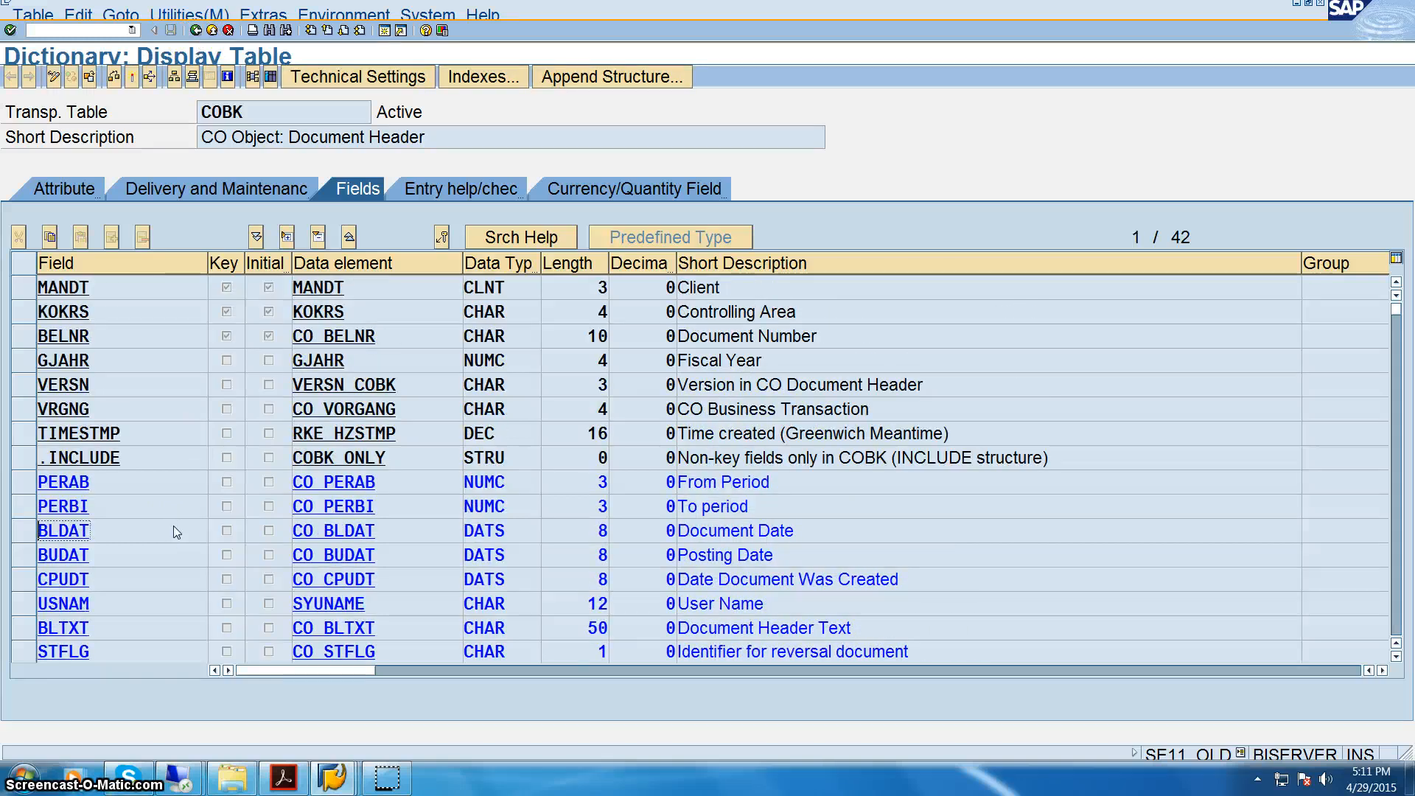
Step: Search the COBK field list for "perio" and open the data element of the From Period field to check its format
key("ctrl+f")
type("perio")
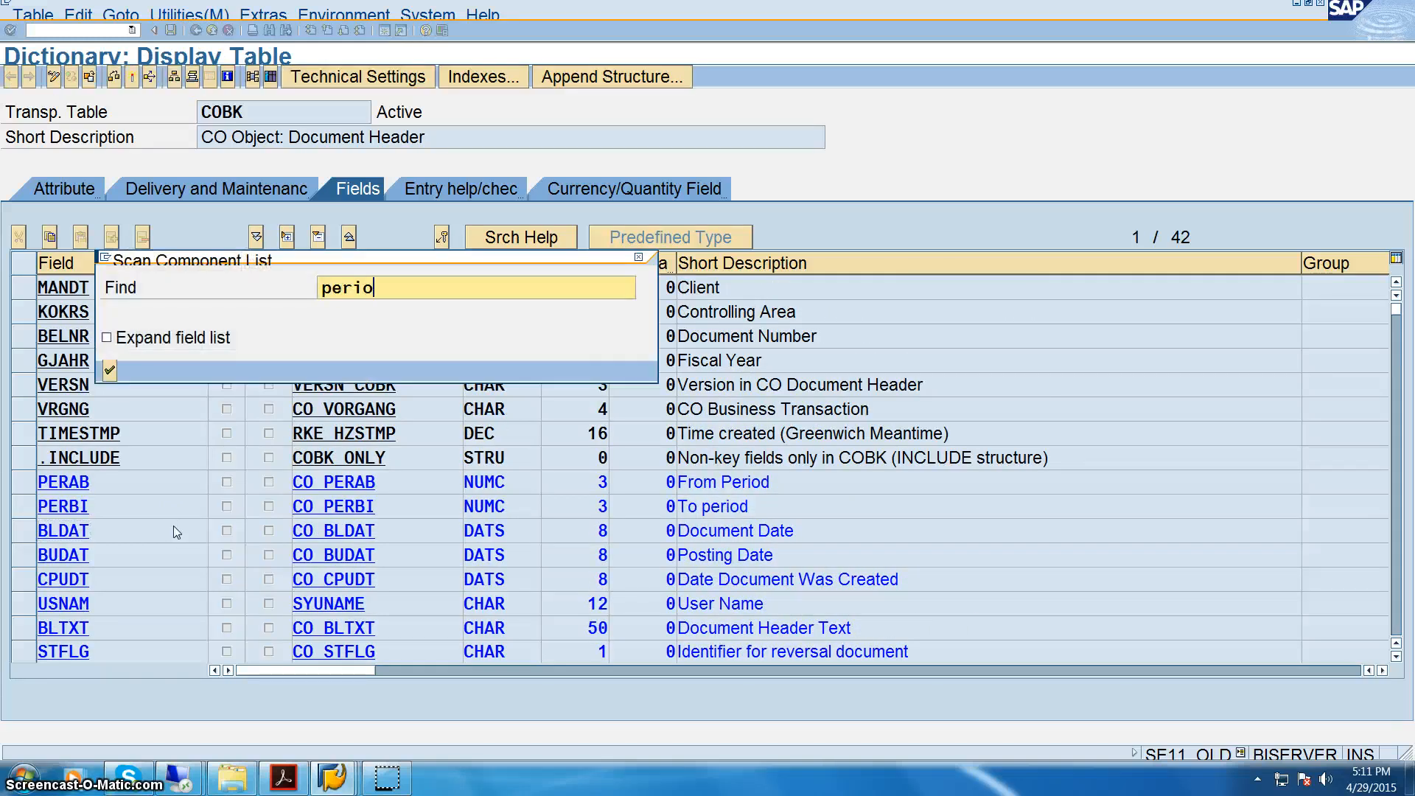
key("Return")
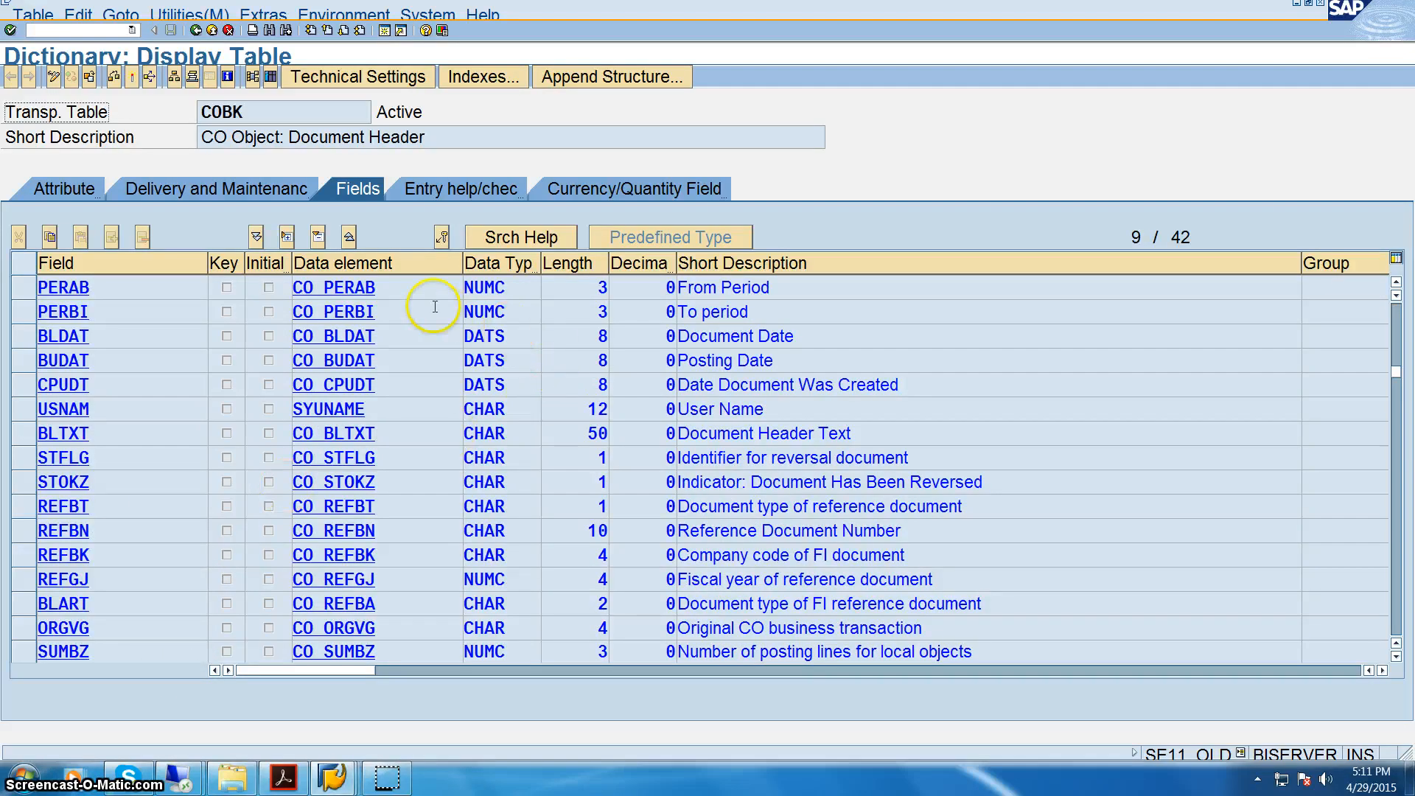
left_click(798, 291)
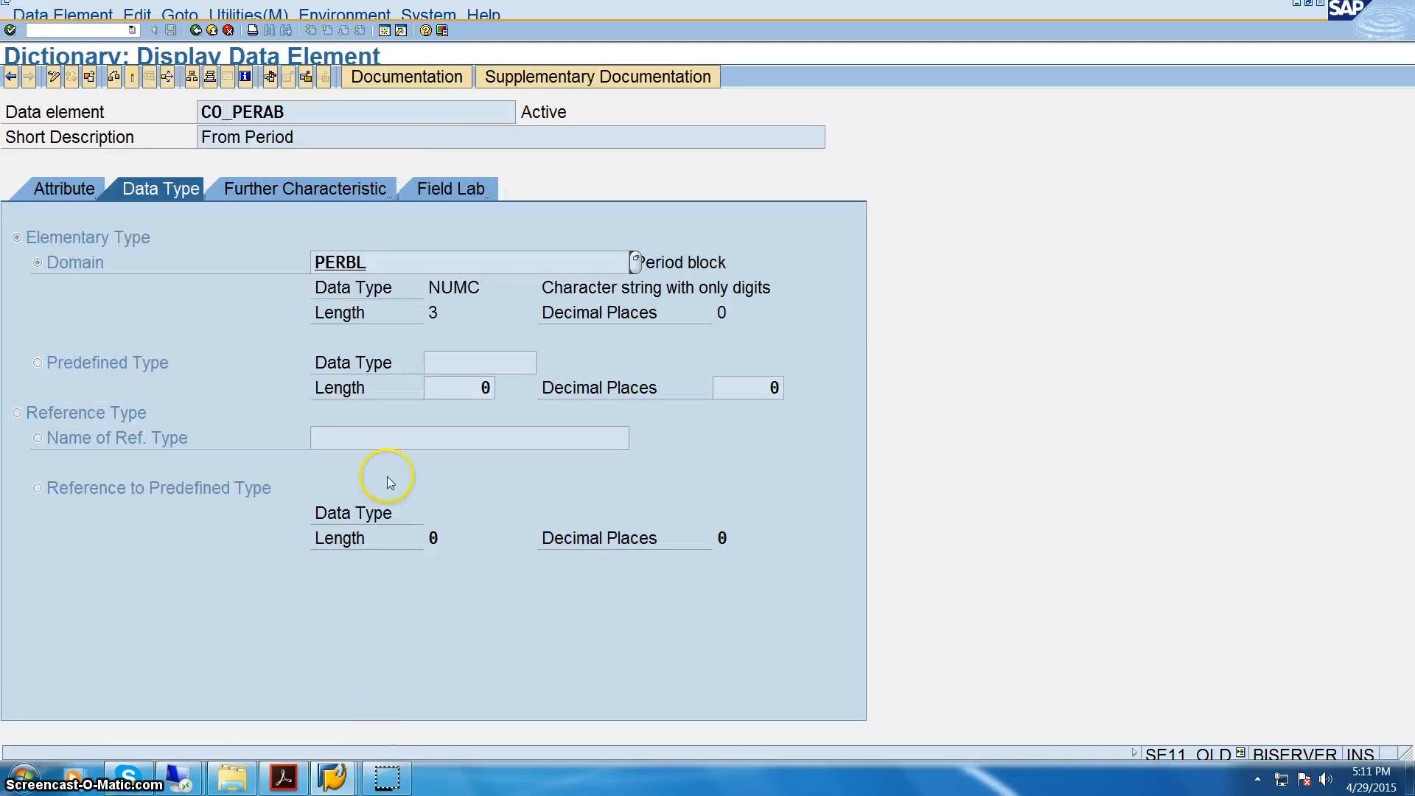
Step: Return to the Extractor Checker and clear the from value of the PERIO selection
key("alt+Tab")
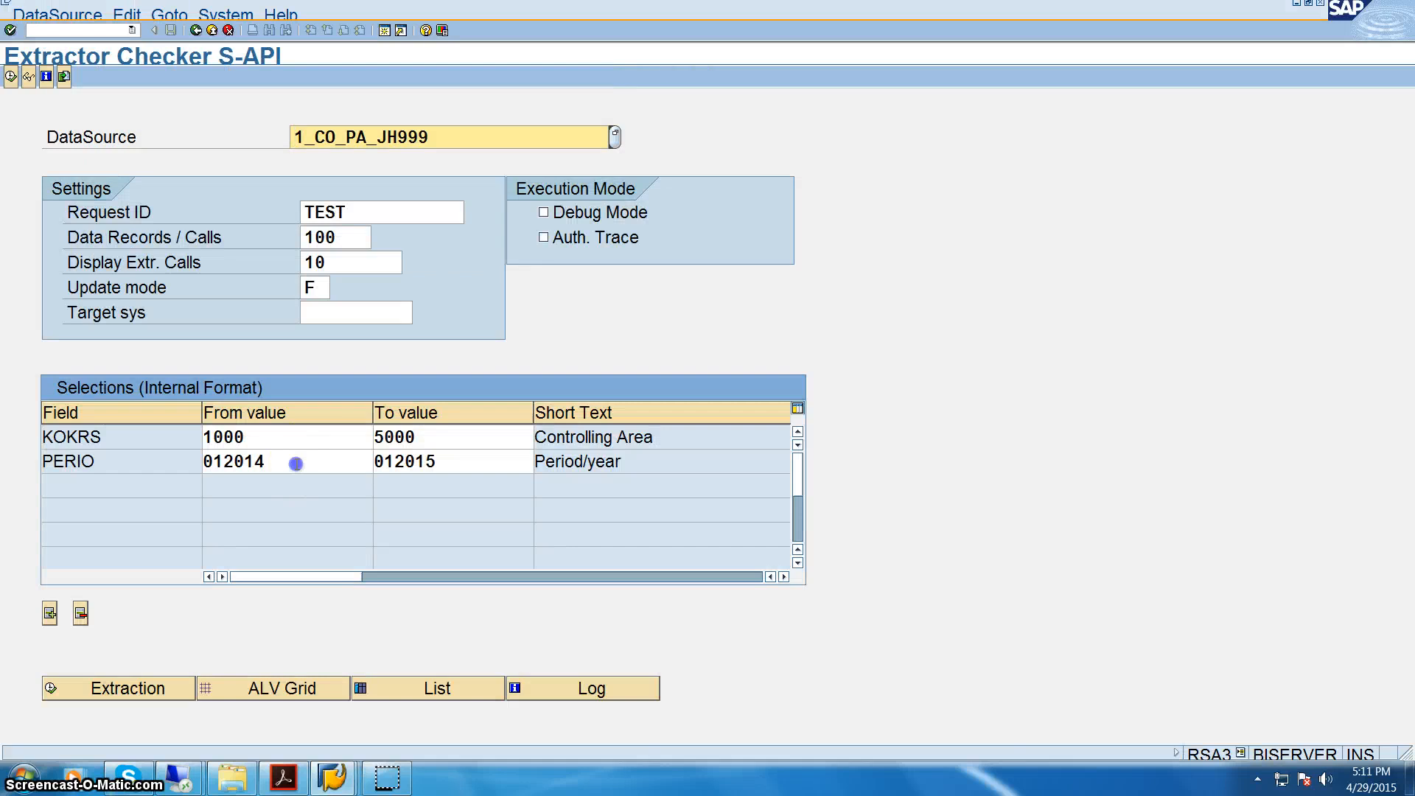
left_click(294, 462)
key("BackSpace")
key("BackSpace")
key("BackSpace")
key("BackSpace")
key("BackSpace")
key("BackSpace")
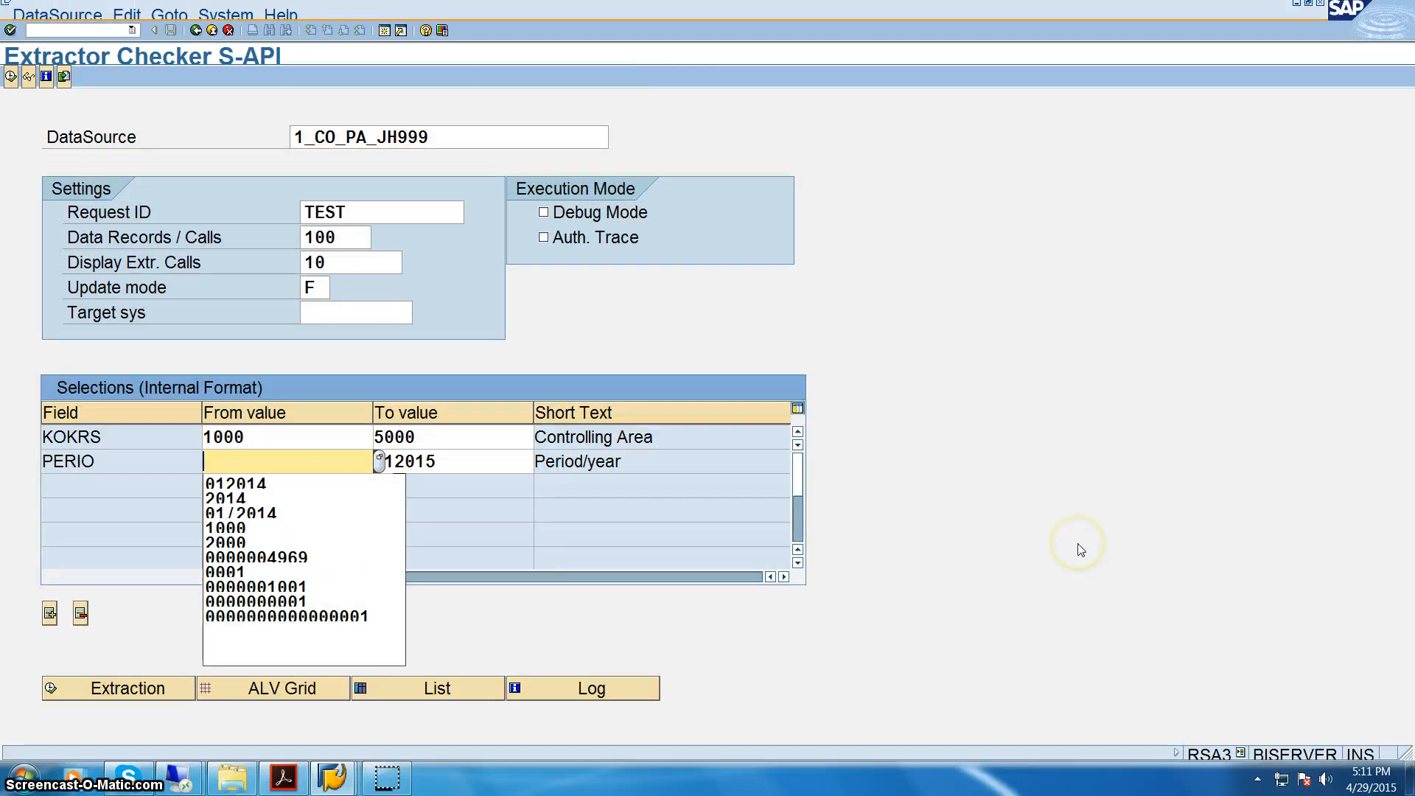
Step: Try 15 as the from value of the PERIO selection
type("20")
key("BackSpace")
key("BackSpace")
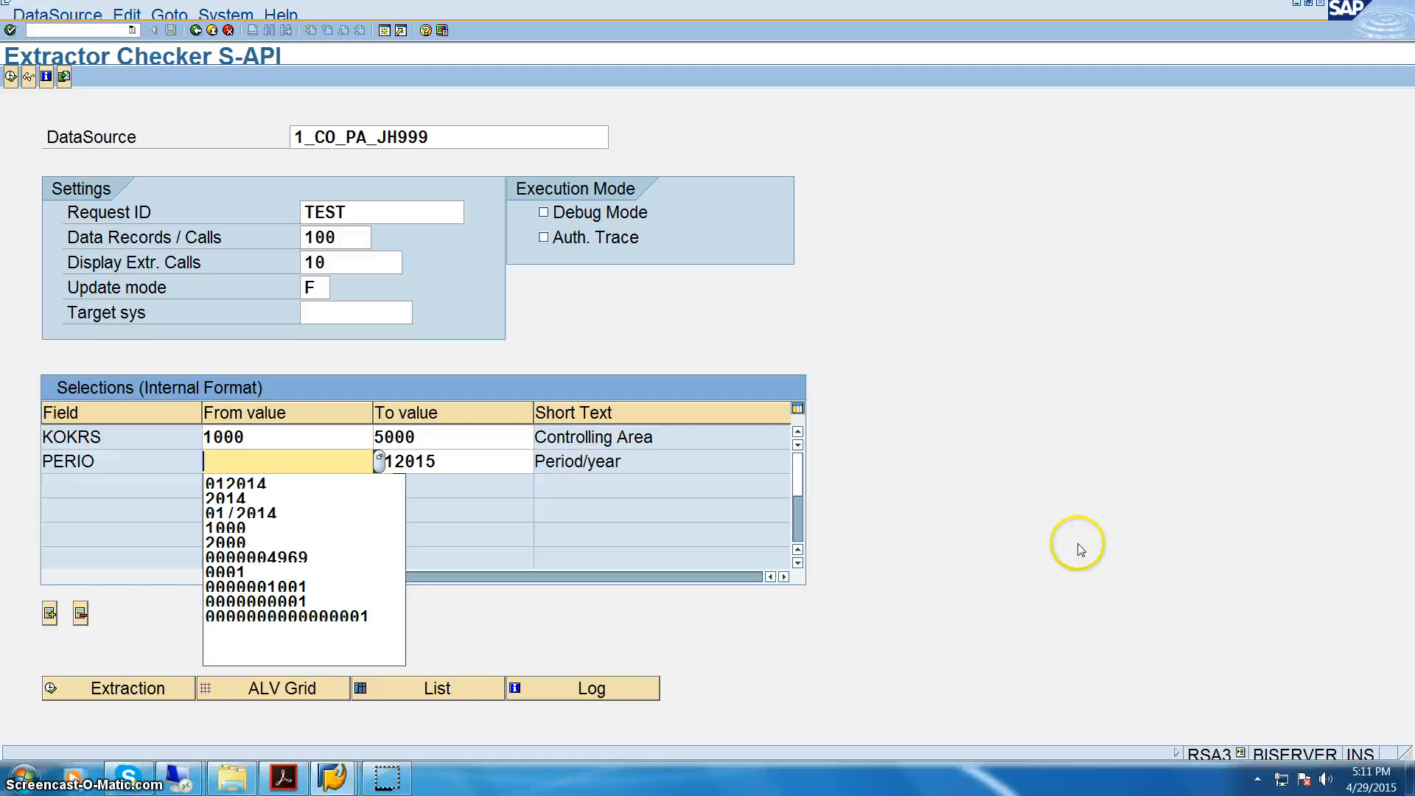
type("0")
key("BackSpace")
type("1")
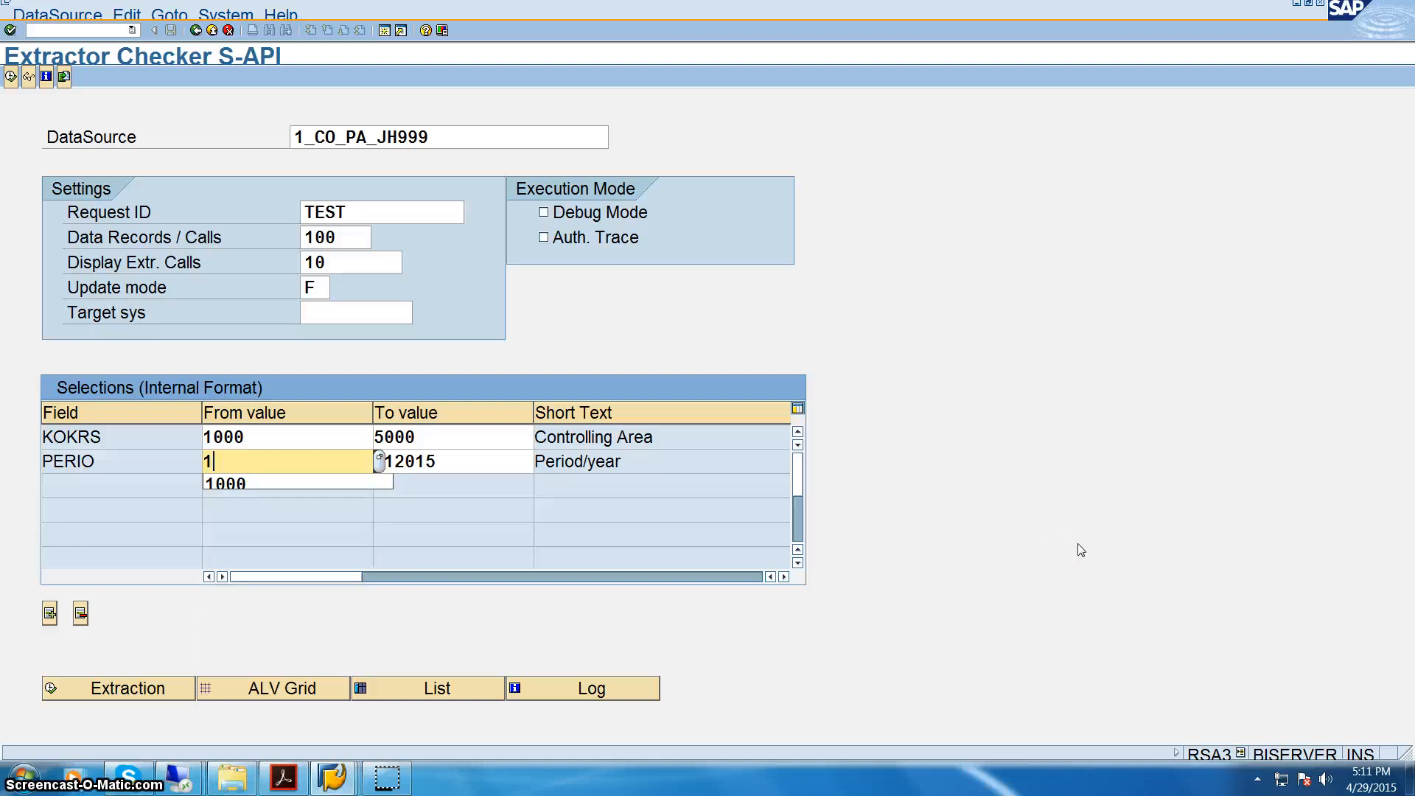
type("5")
key("Tab")
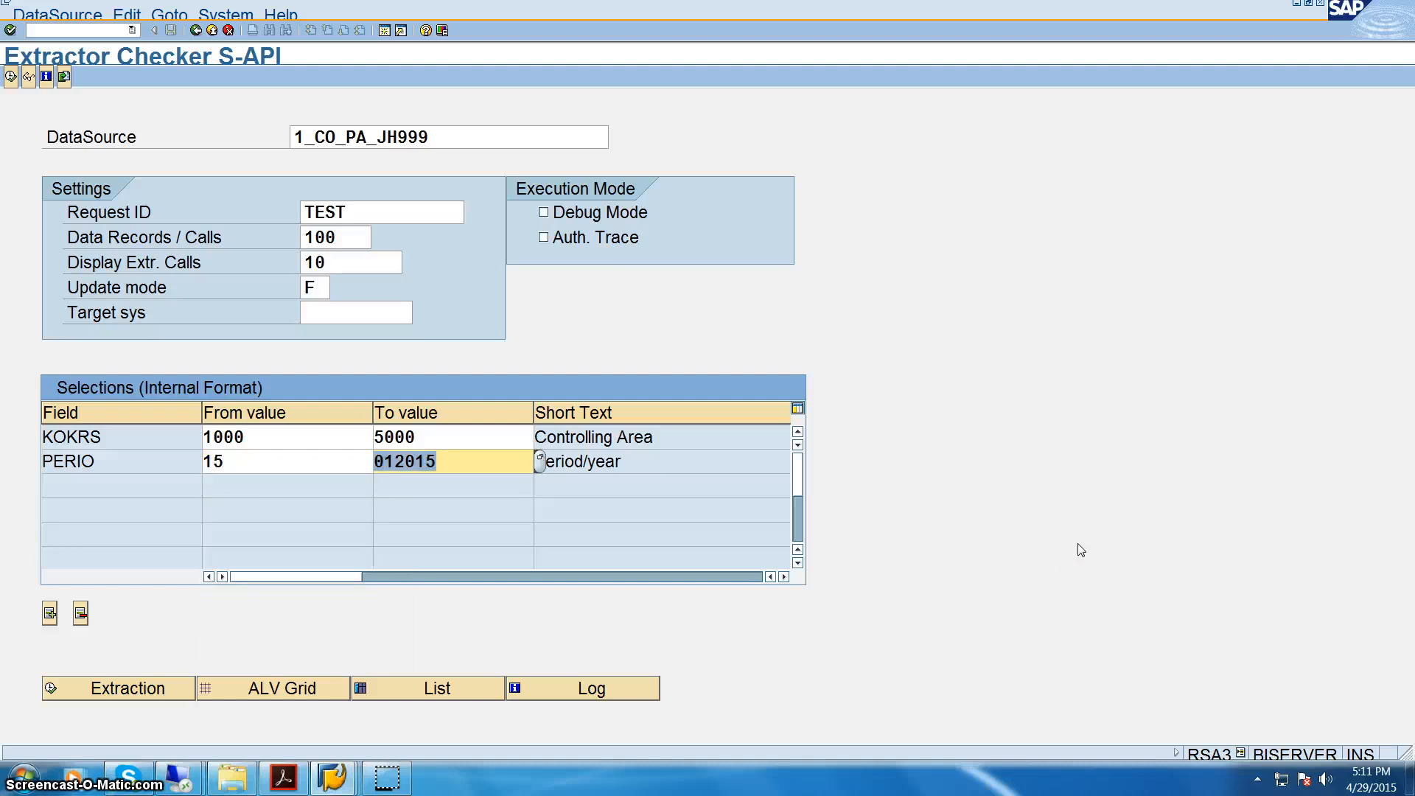
Step: Set the PERIO selection to the range 001 to 012 and run the extraction
key("shift+Tab")
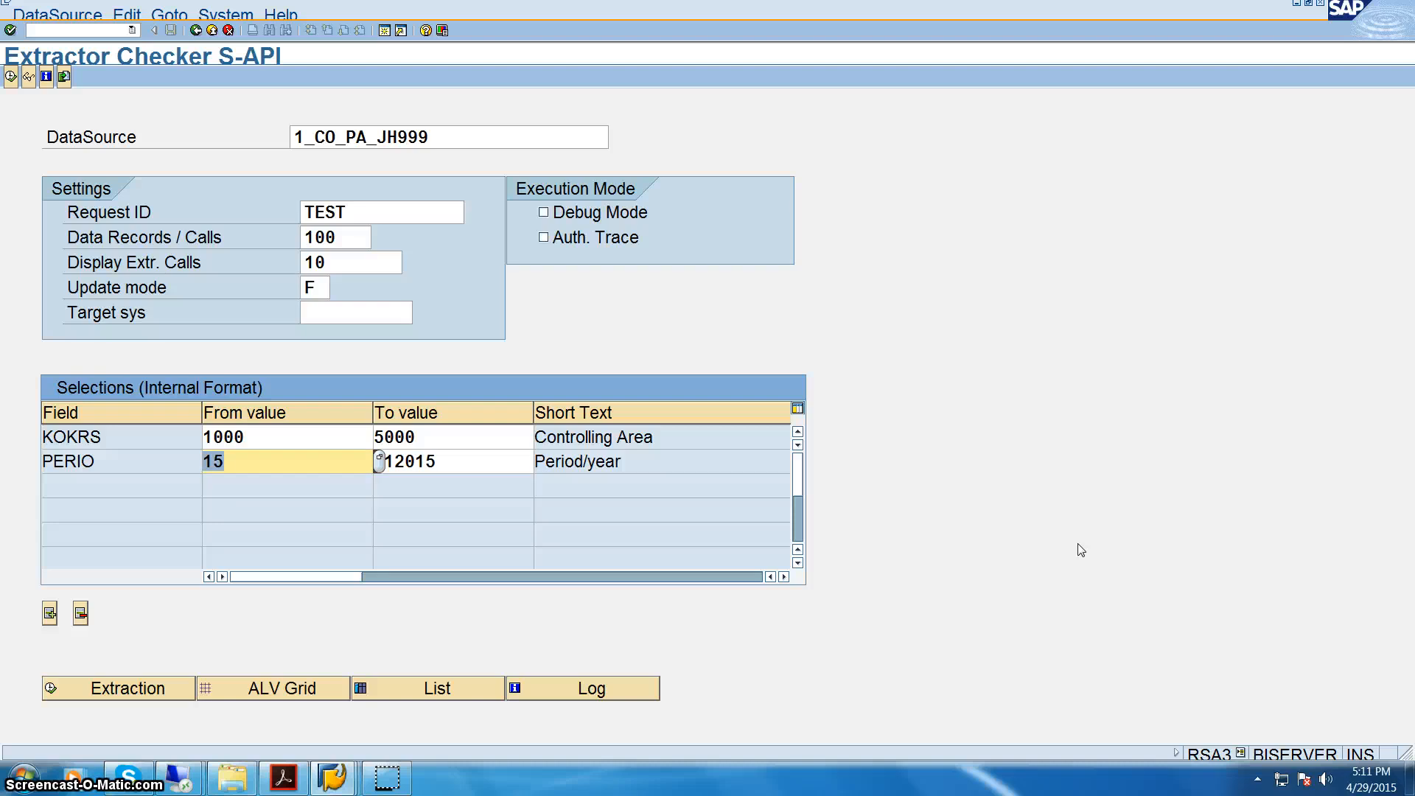
type("001")
key("Tab")
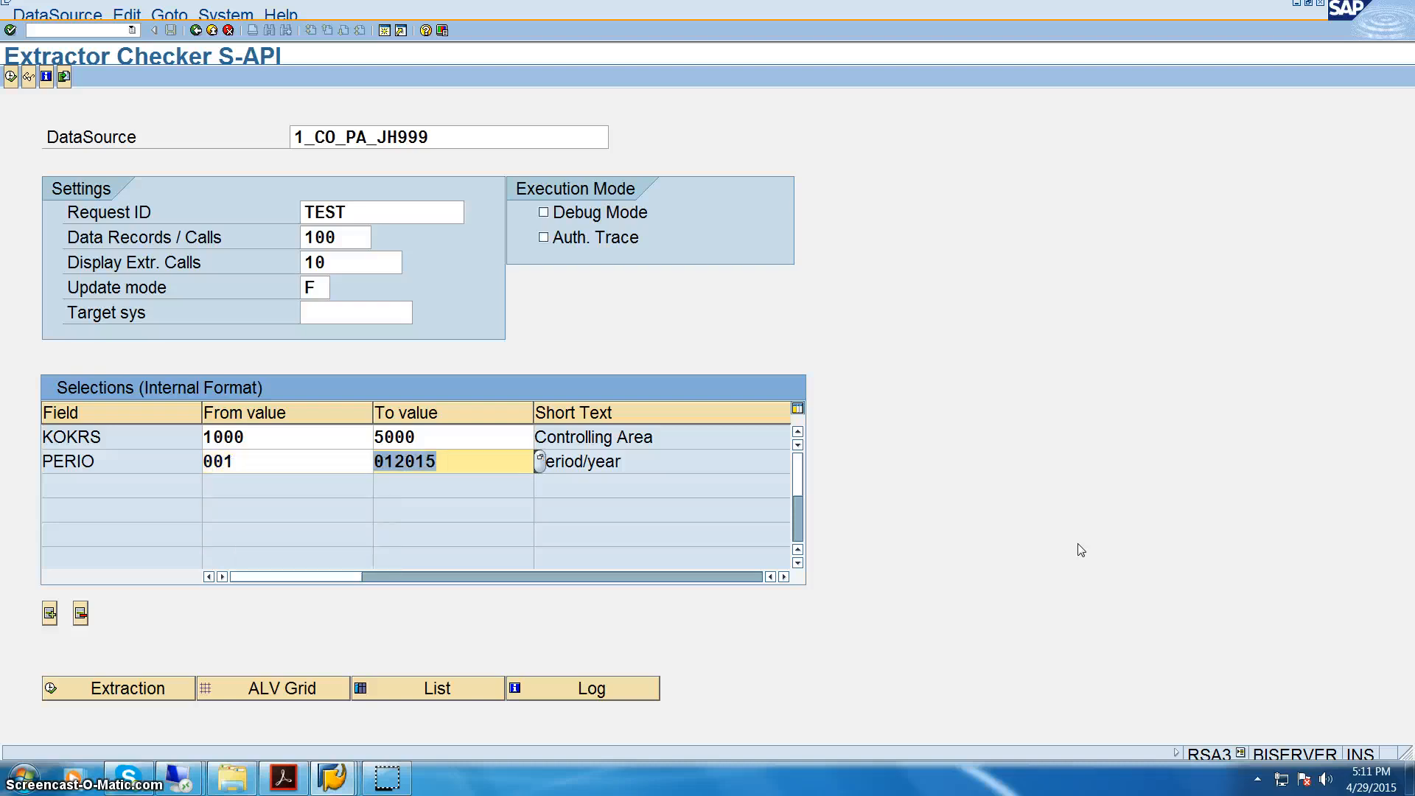
type("0")
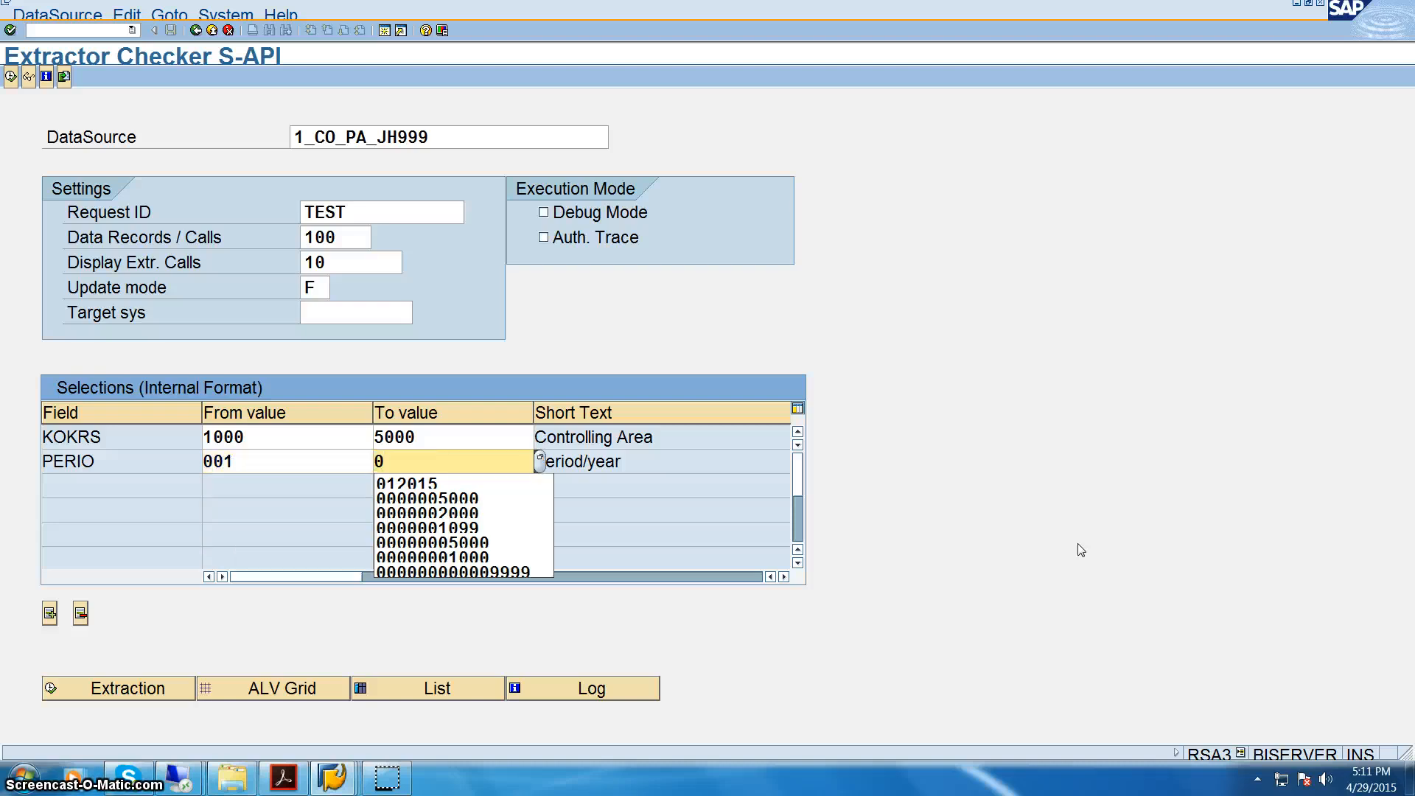
type("2")
key("BackSpace")
type("12")
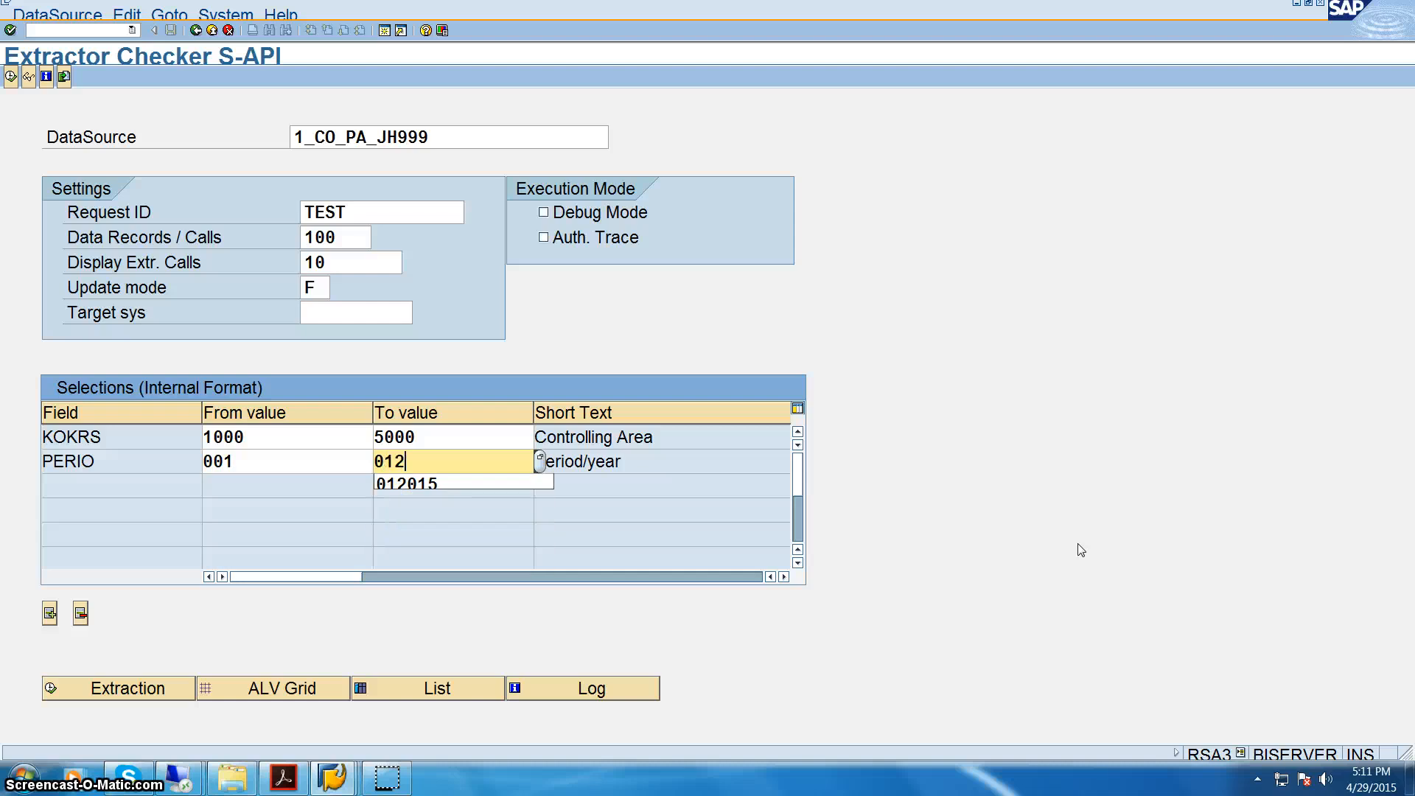
key("Return")
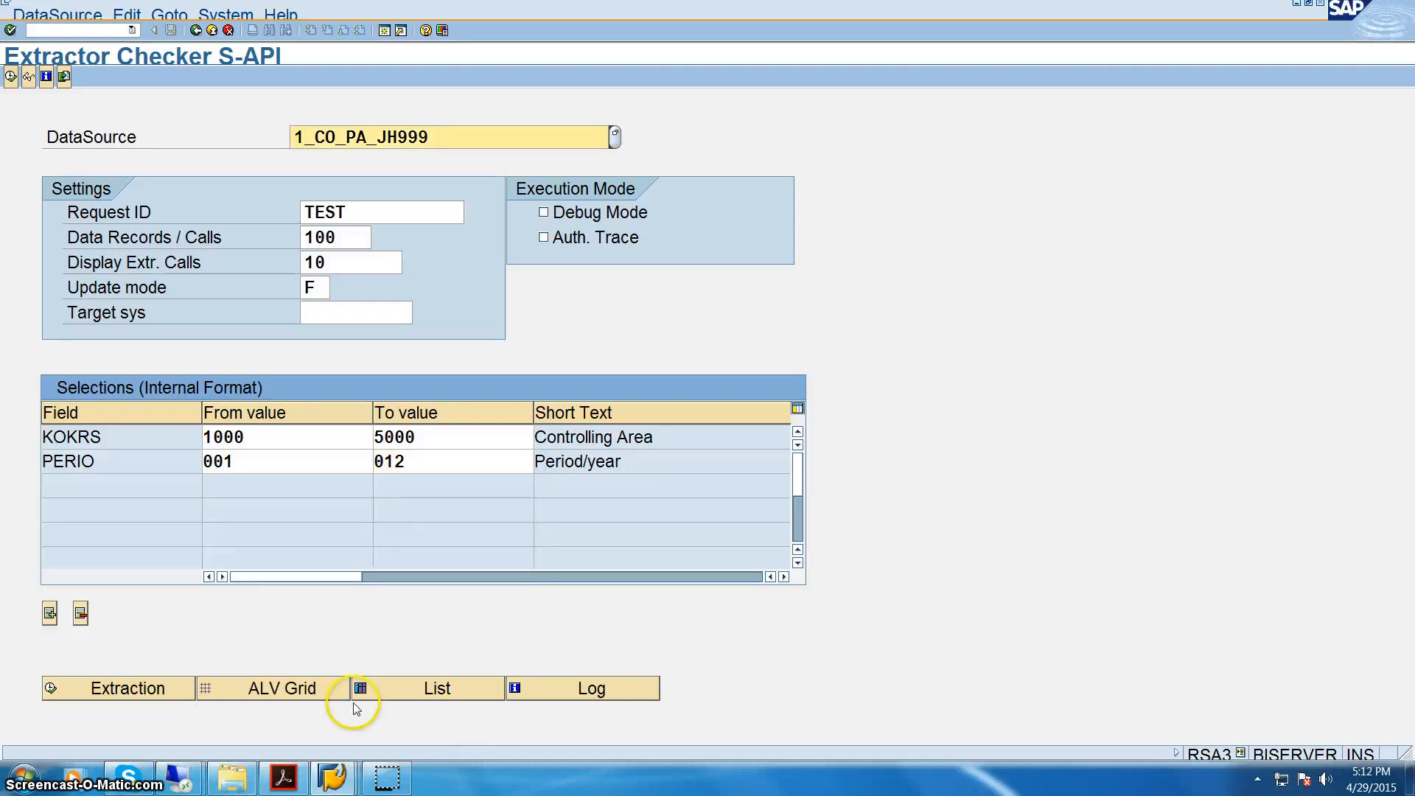
left_click(163, 686)
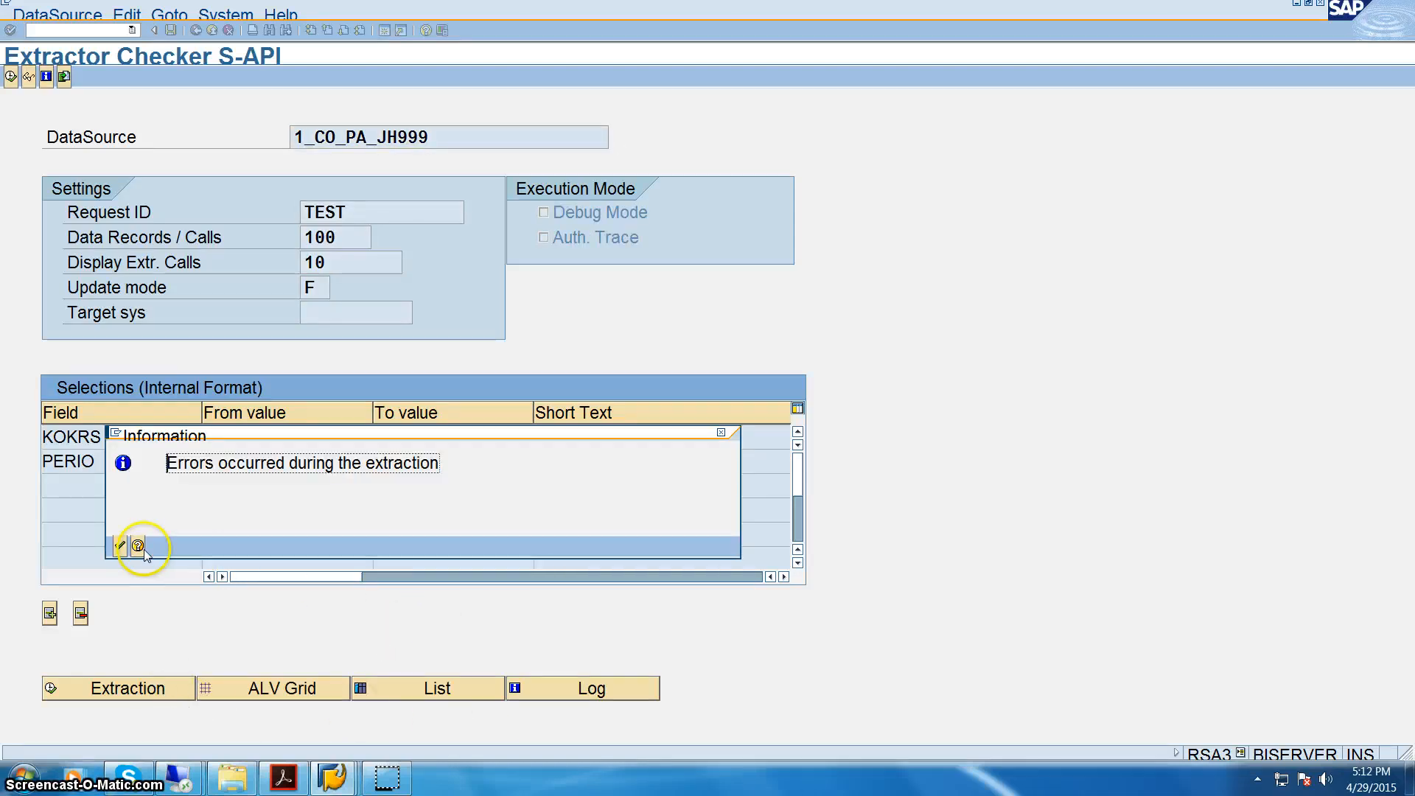
left_click(121, 544)
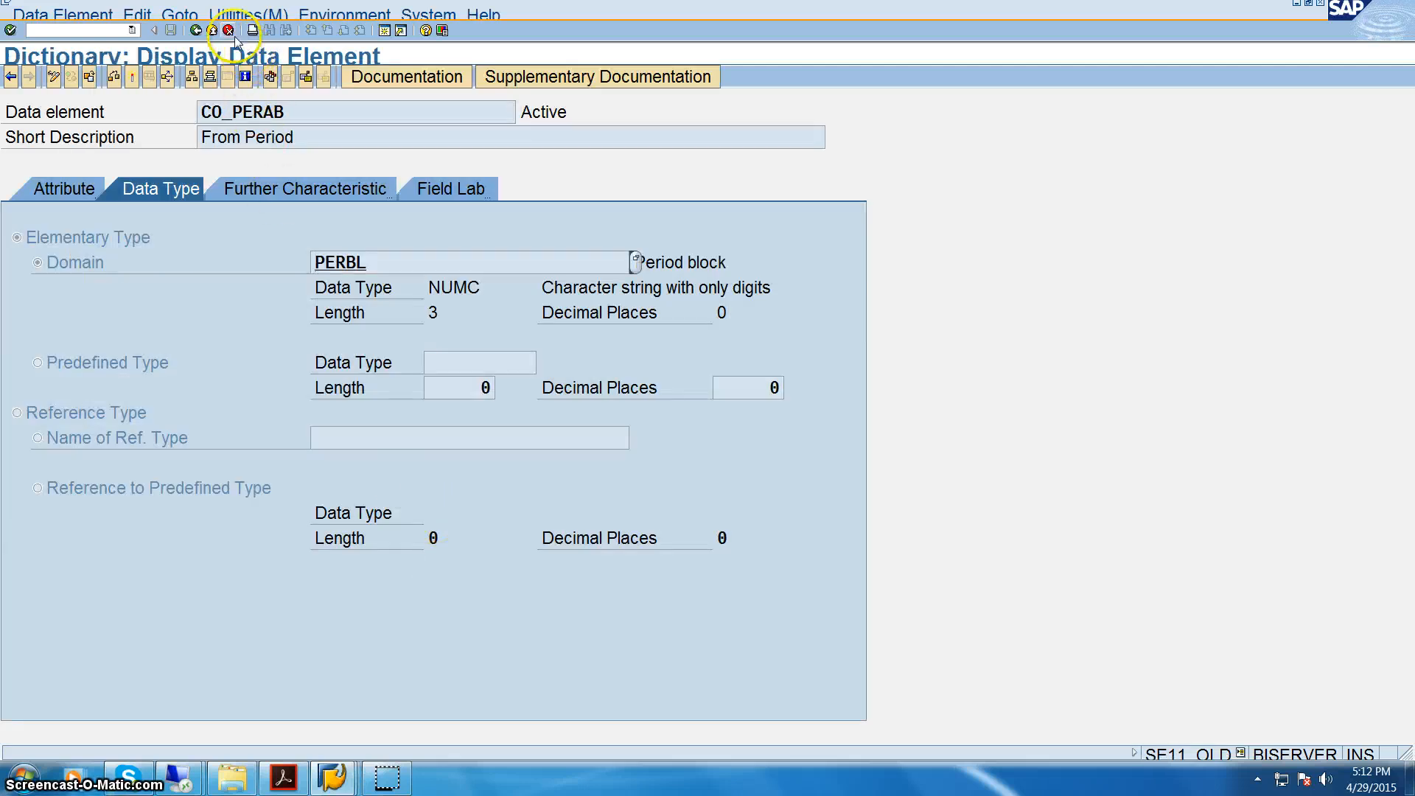
Step: Switch to the ABAP Dictionary session and go back from the CO_PERAB data element to the initial screen
left_click(196, 31)
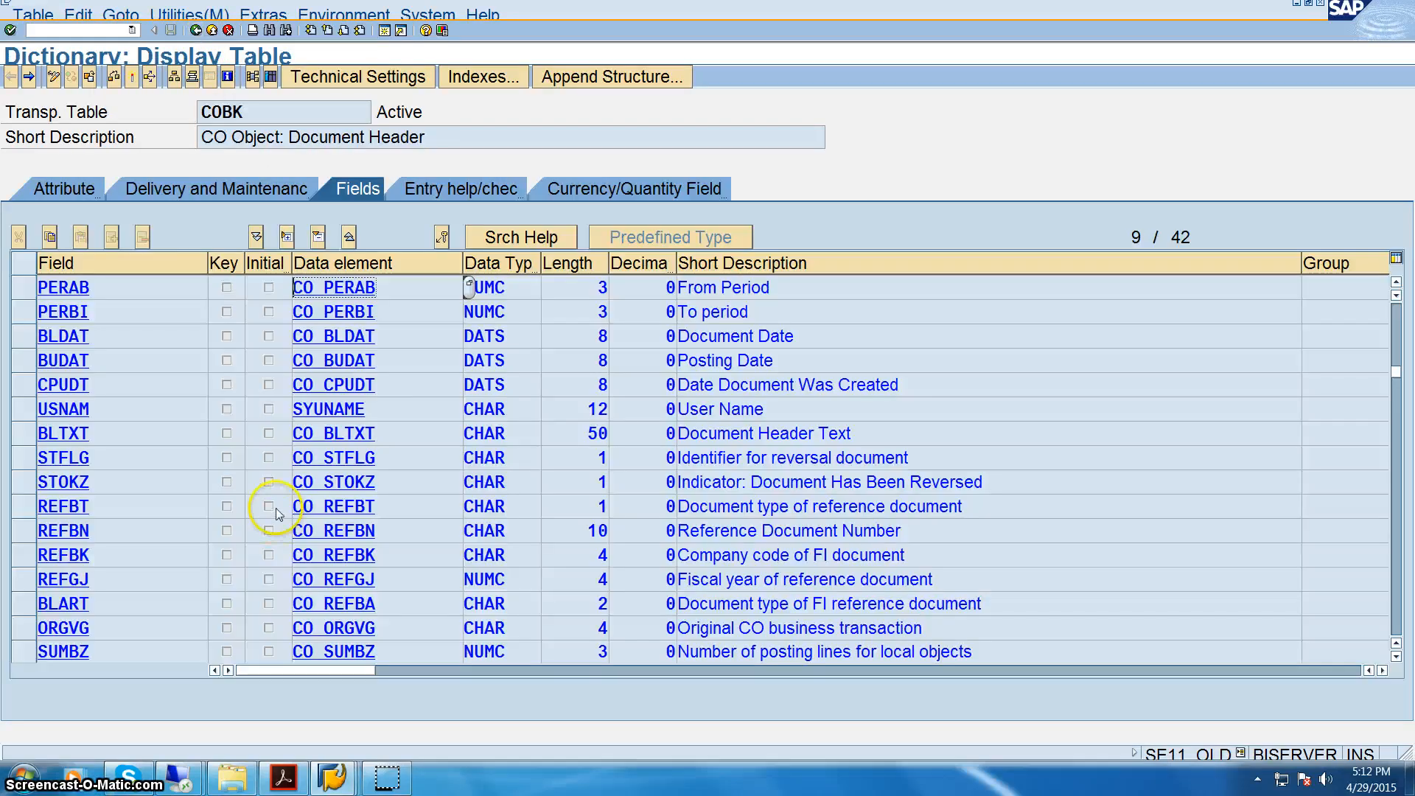
scroll(276, 514, "up", 2)
left_click(196, 31)
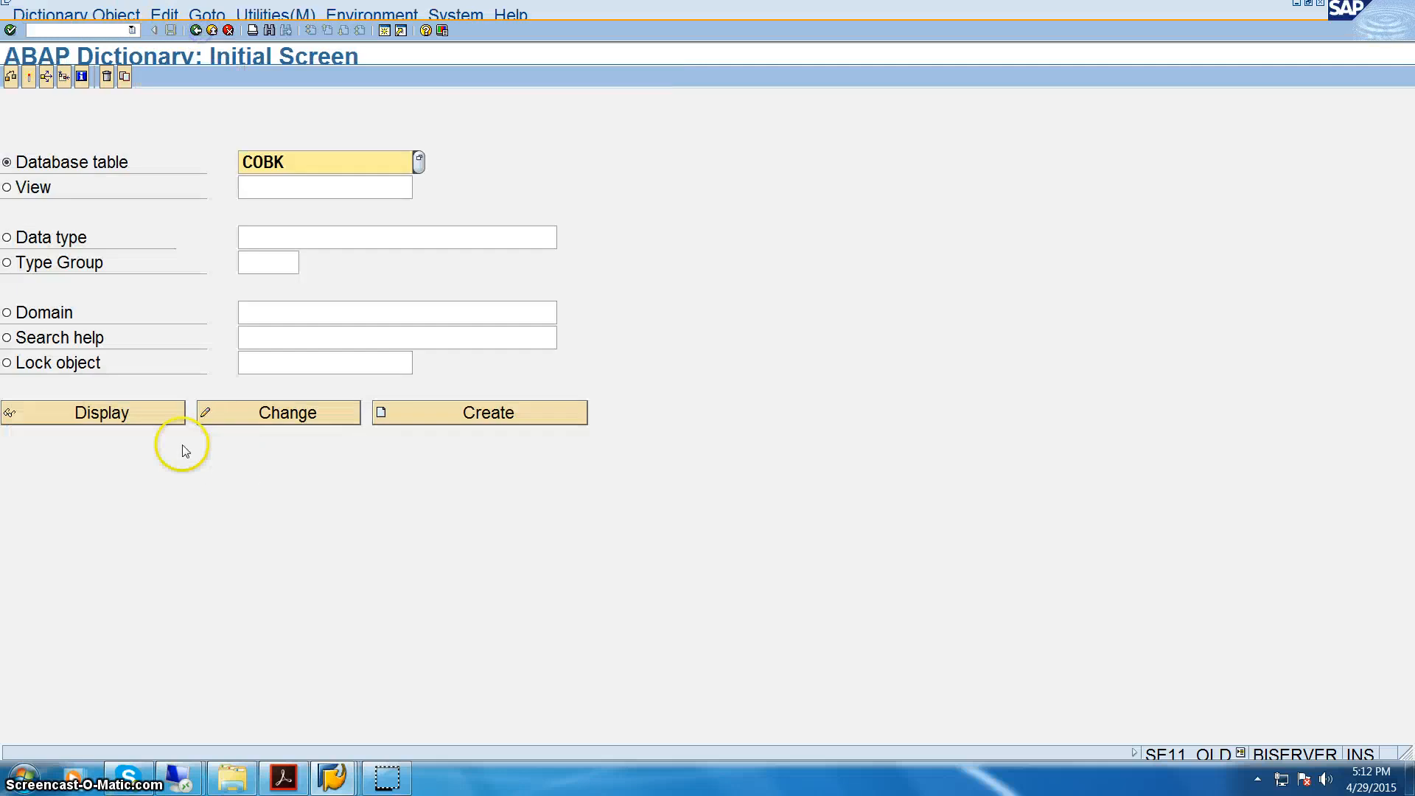
Step: Display the data type PERIO and open its domain to examine the data type and length
left_click(46, 249)
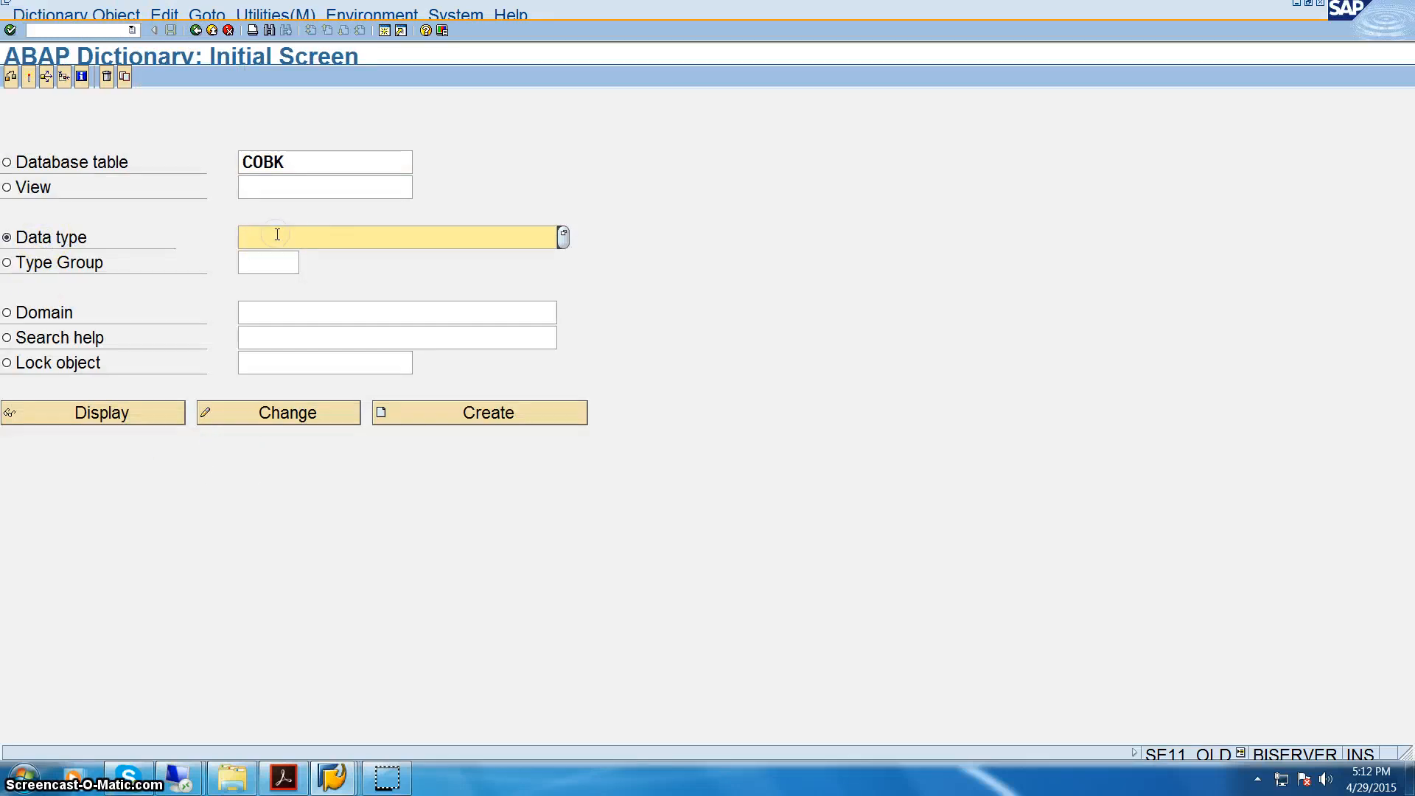
type("perio")
key("Return")
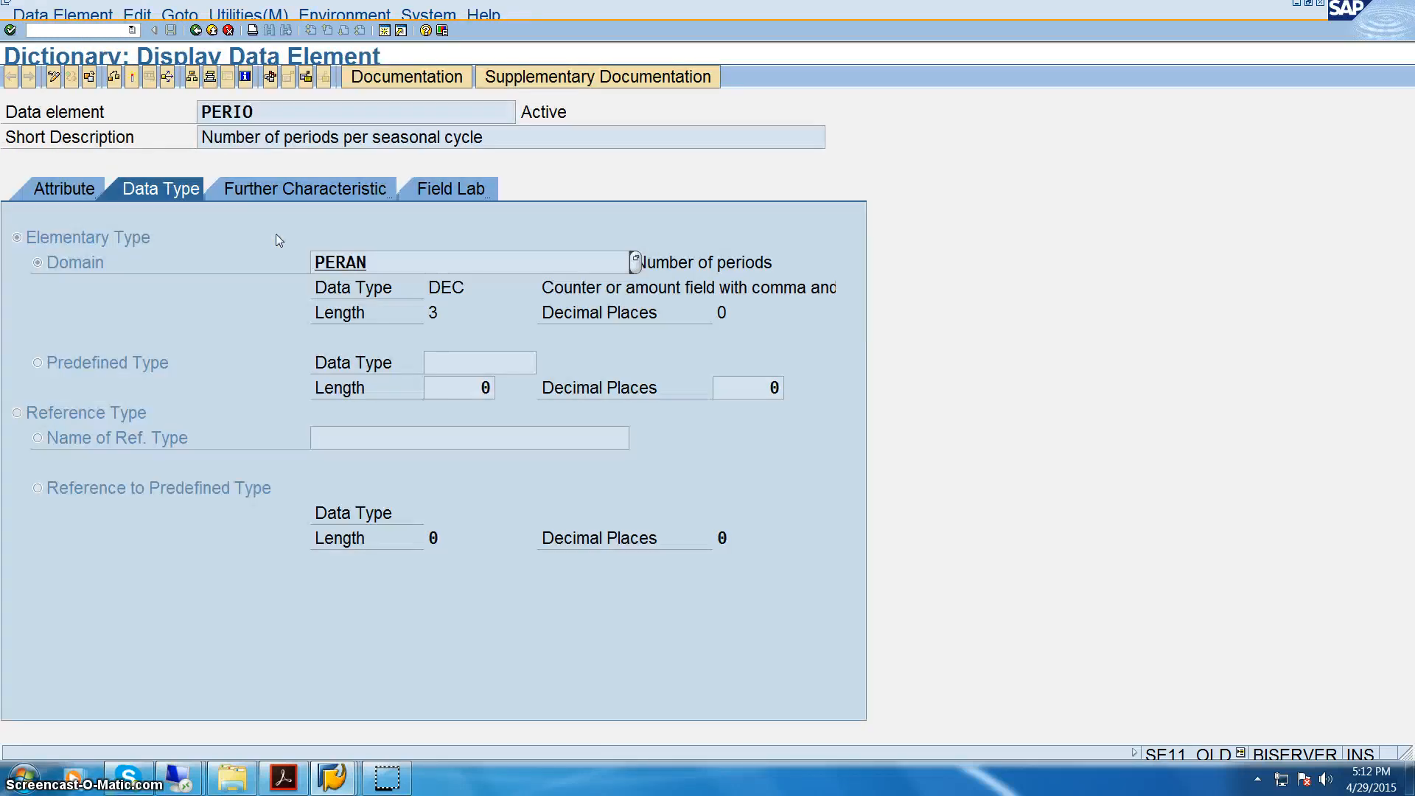
left_click(433, 313)
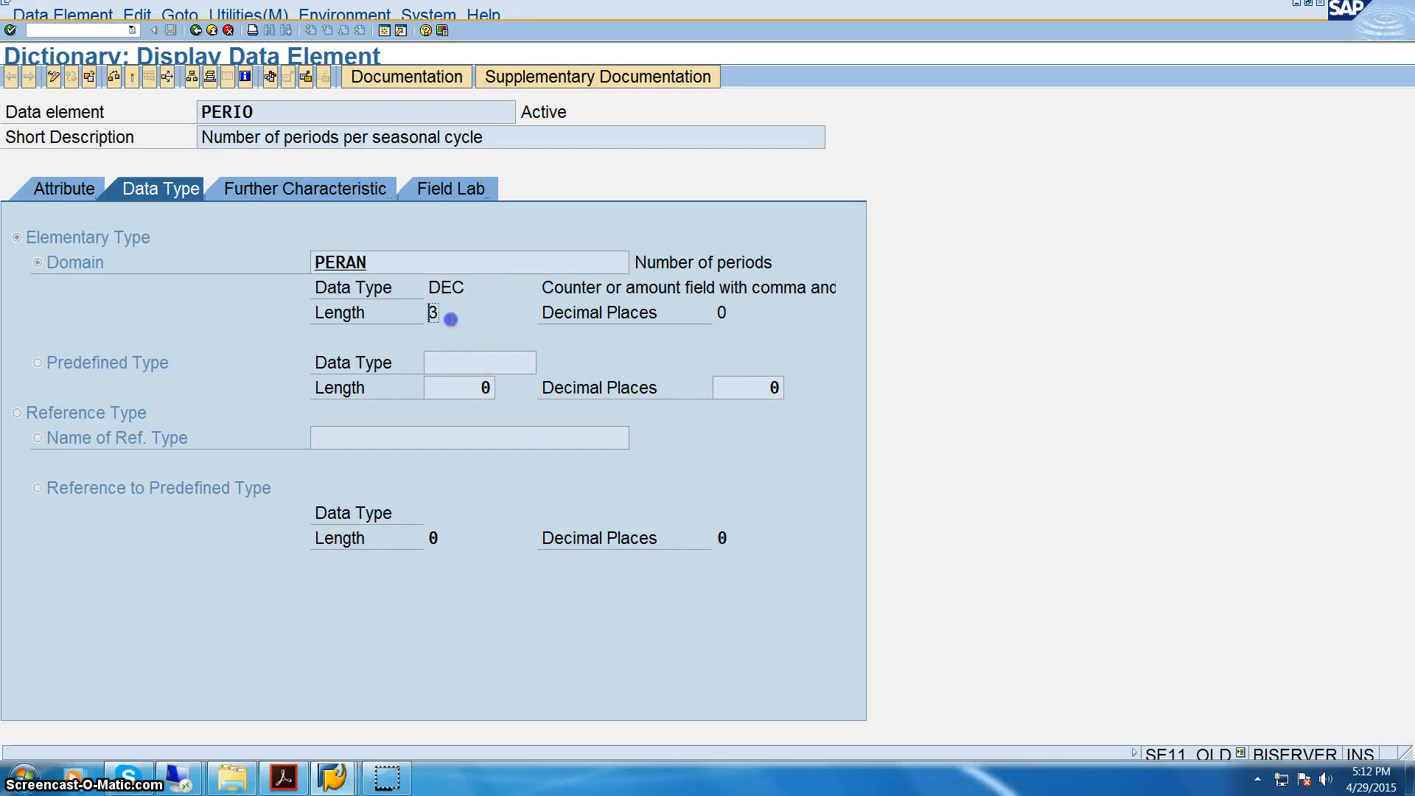
double_click(345, 263)
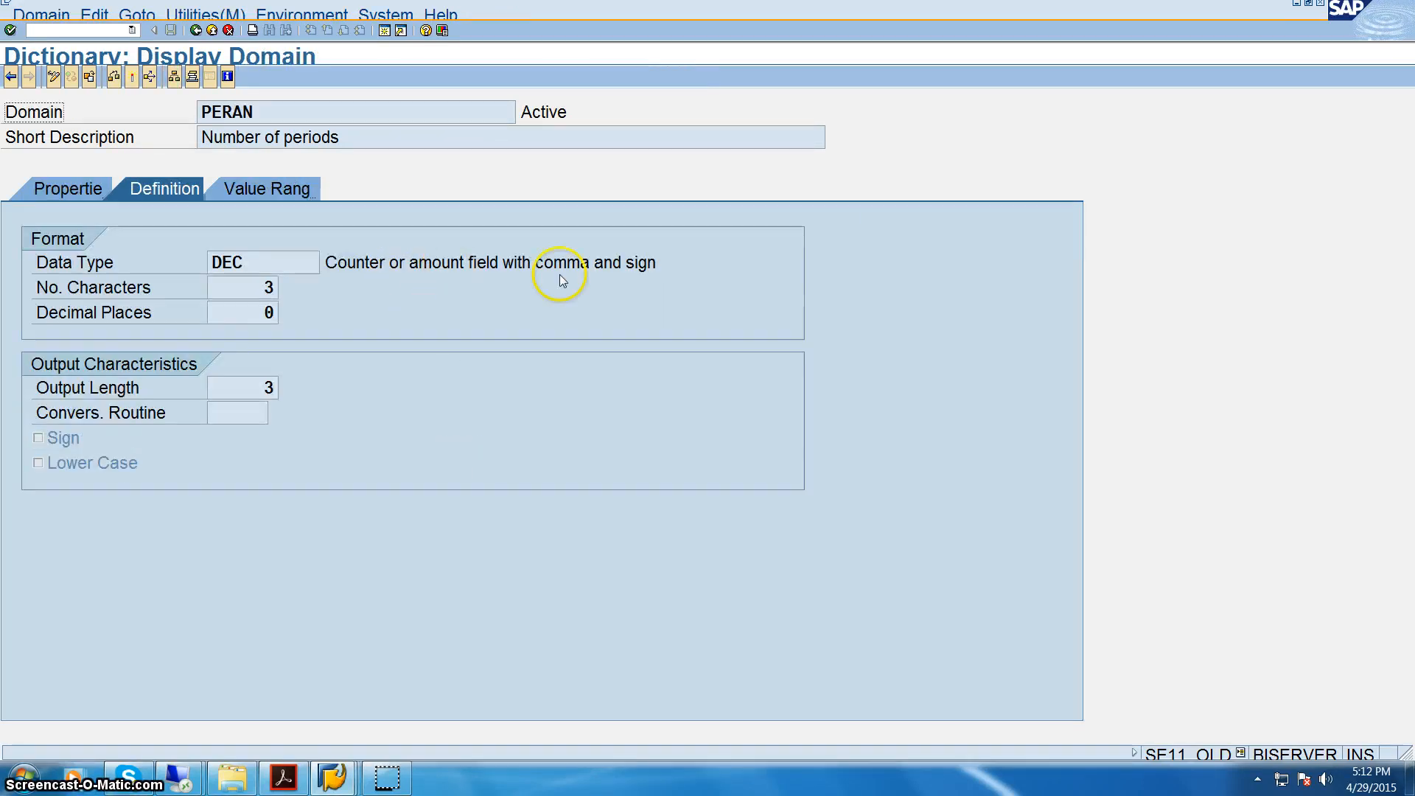
Step: Return to the Extractor Checker session and try the extraction with 999 as the to value of the PERIO selection
key("alt+Tab")
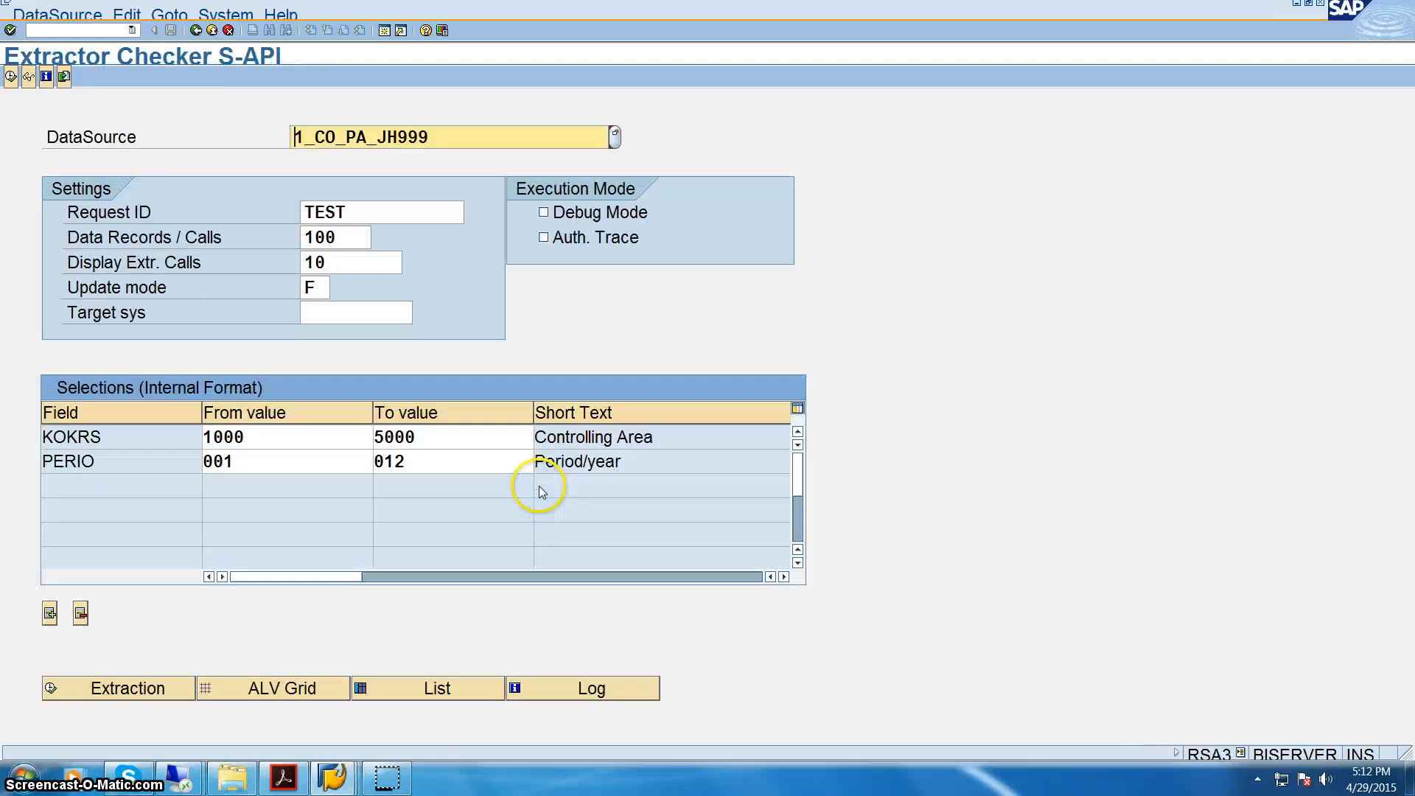
left_click(209, 463)
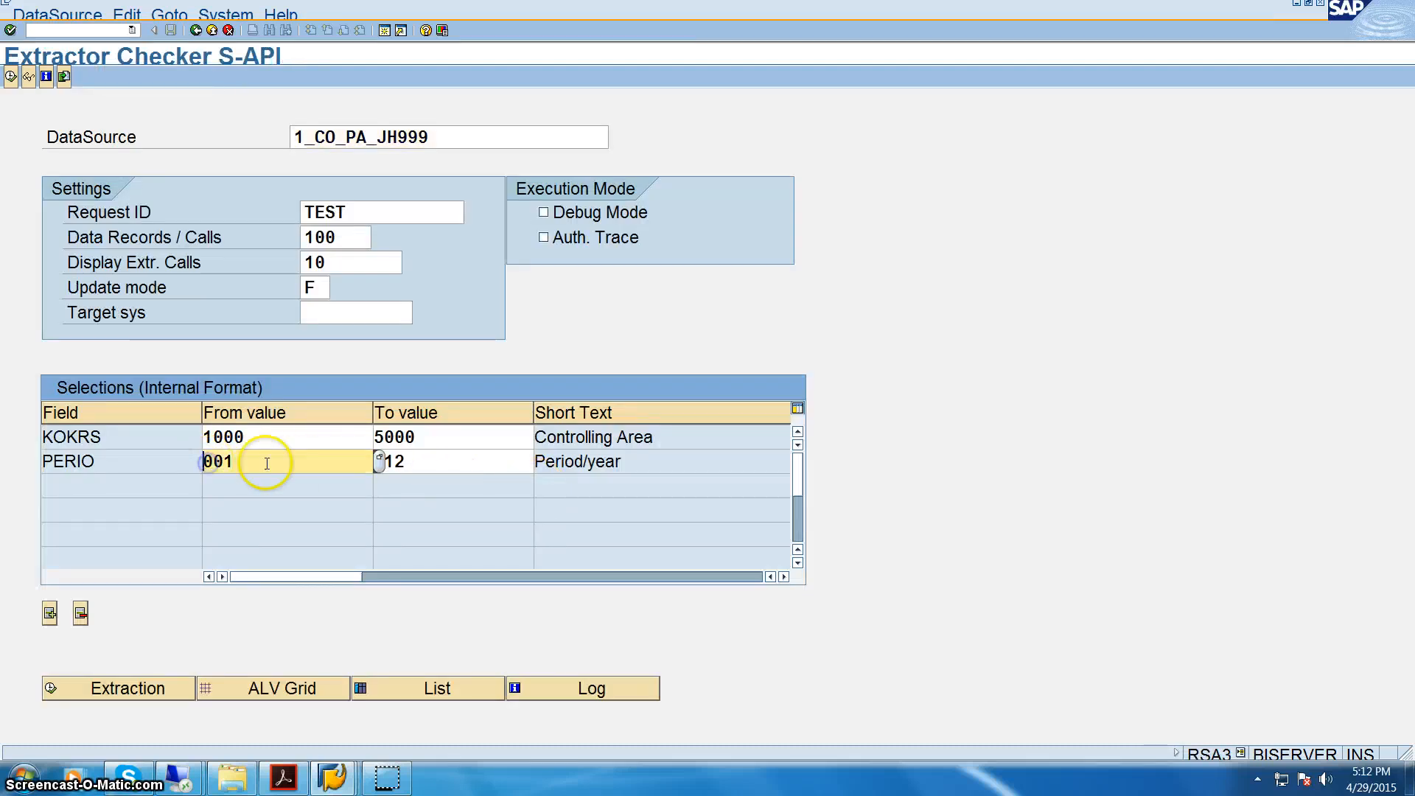
left_click(424, 457)
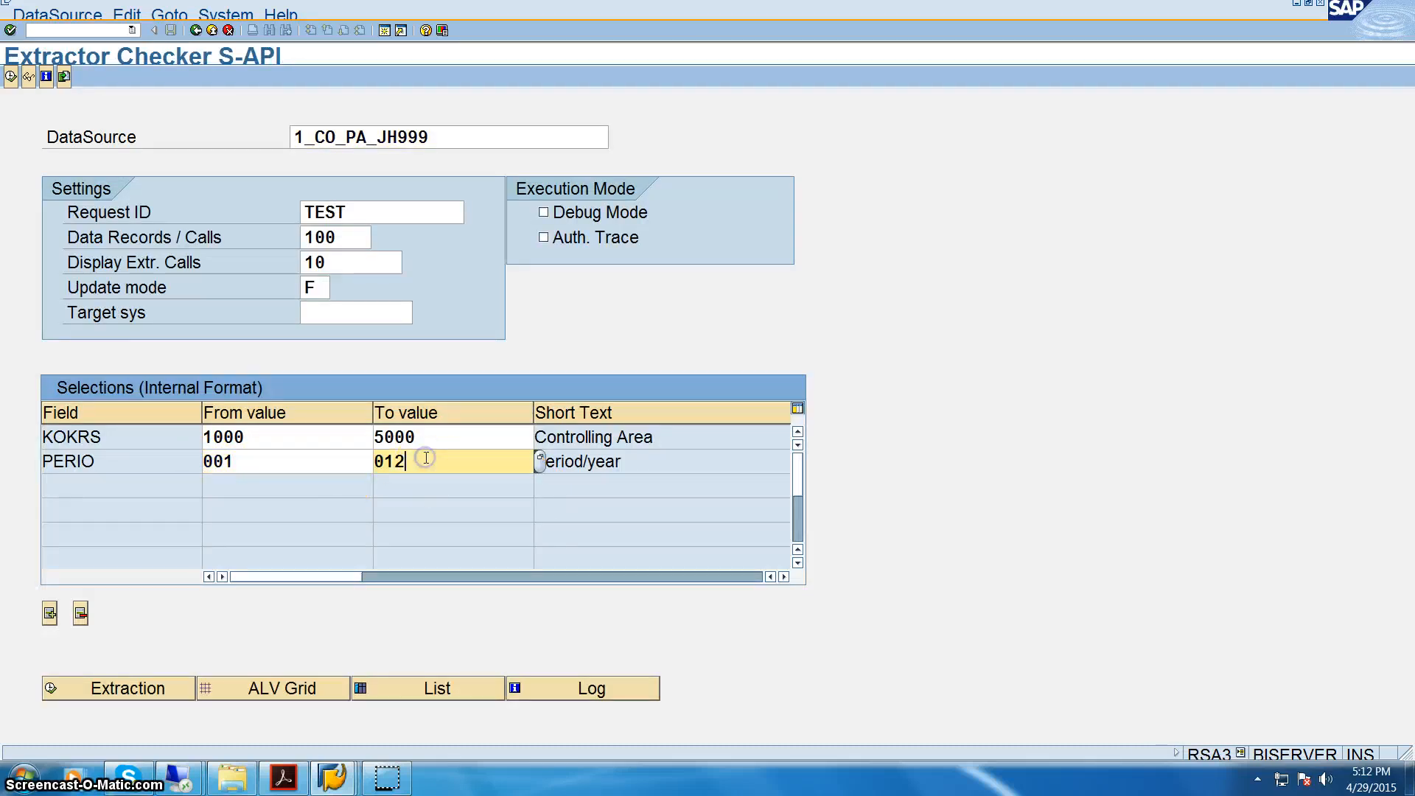
key("BackSpace")
key("BackSpace")
key("BackSpace")
type("999")
left_click(131, 693)
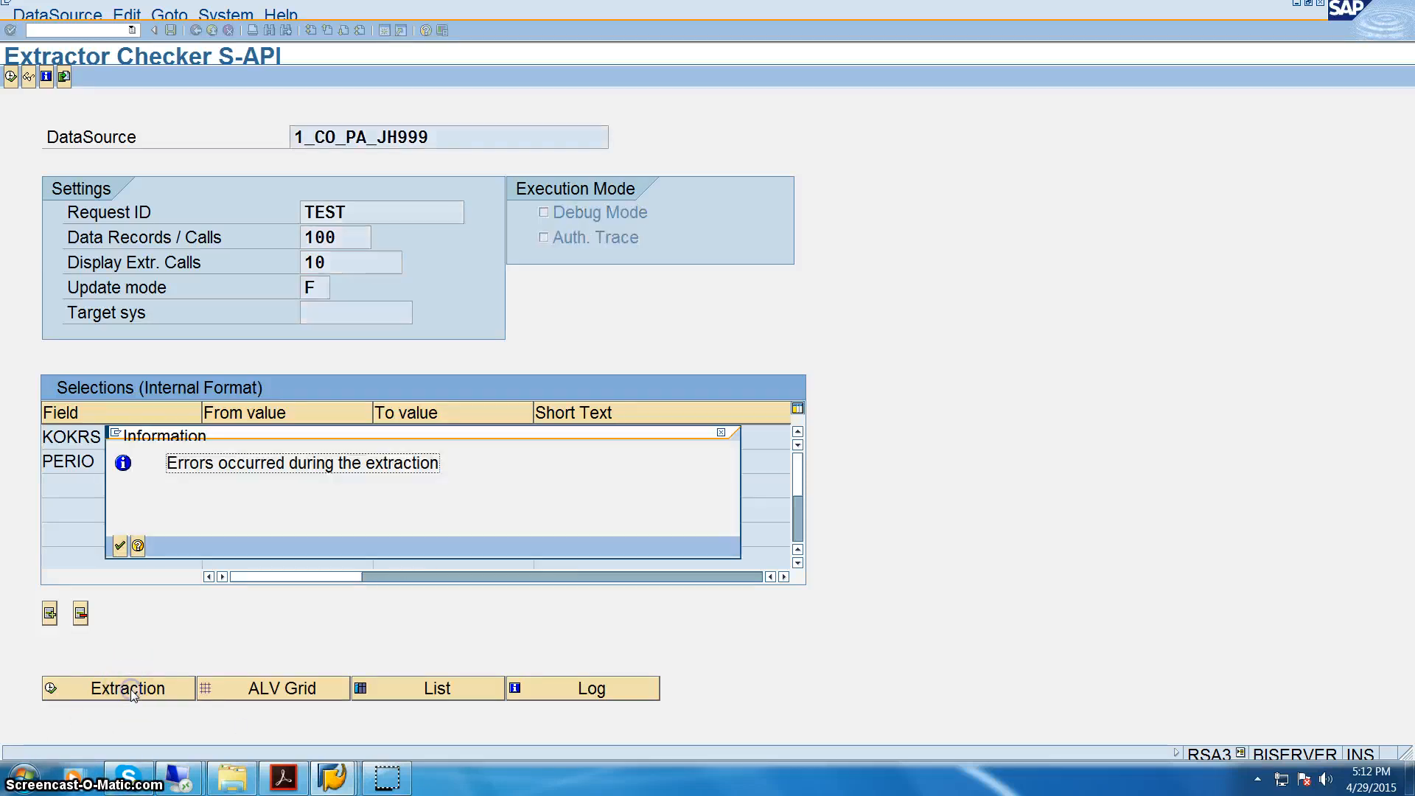
left_click(118, 546)
Step: Clear both the from and to values of the PERIO selection and try to run the extraction
left_click(254, 461)
key("BackSpace")
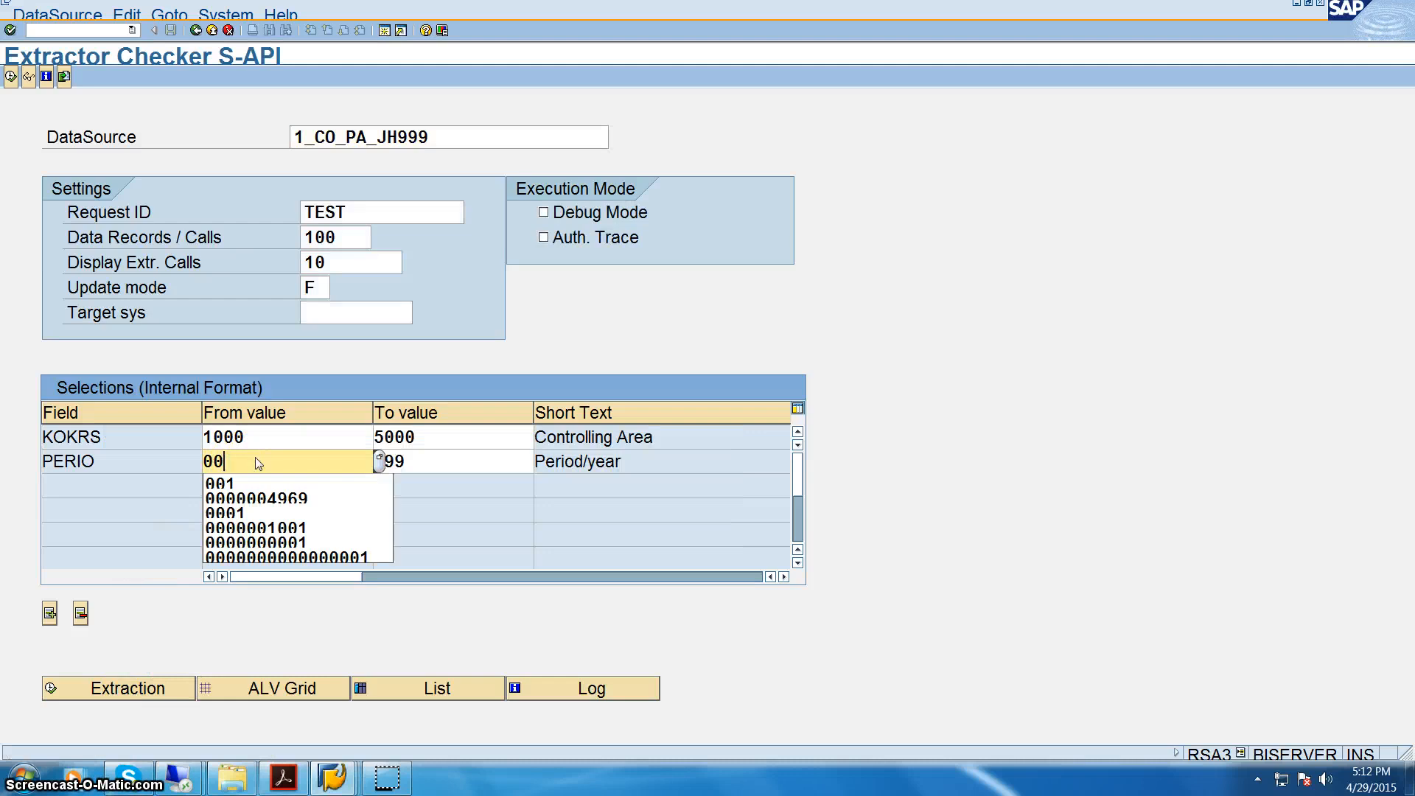
key("BackSpace")
key("BackSpace")
key("Tab")
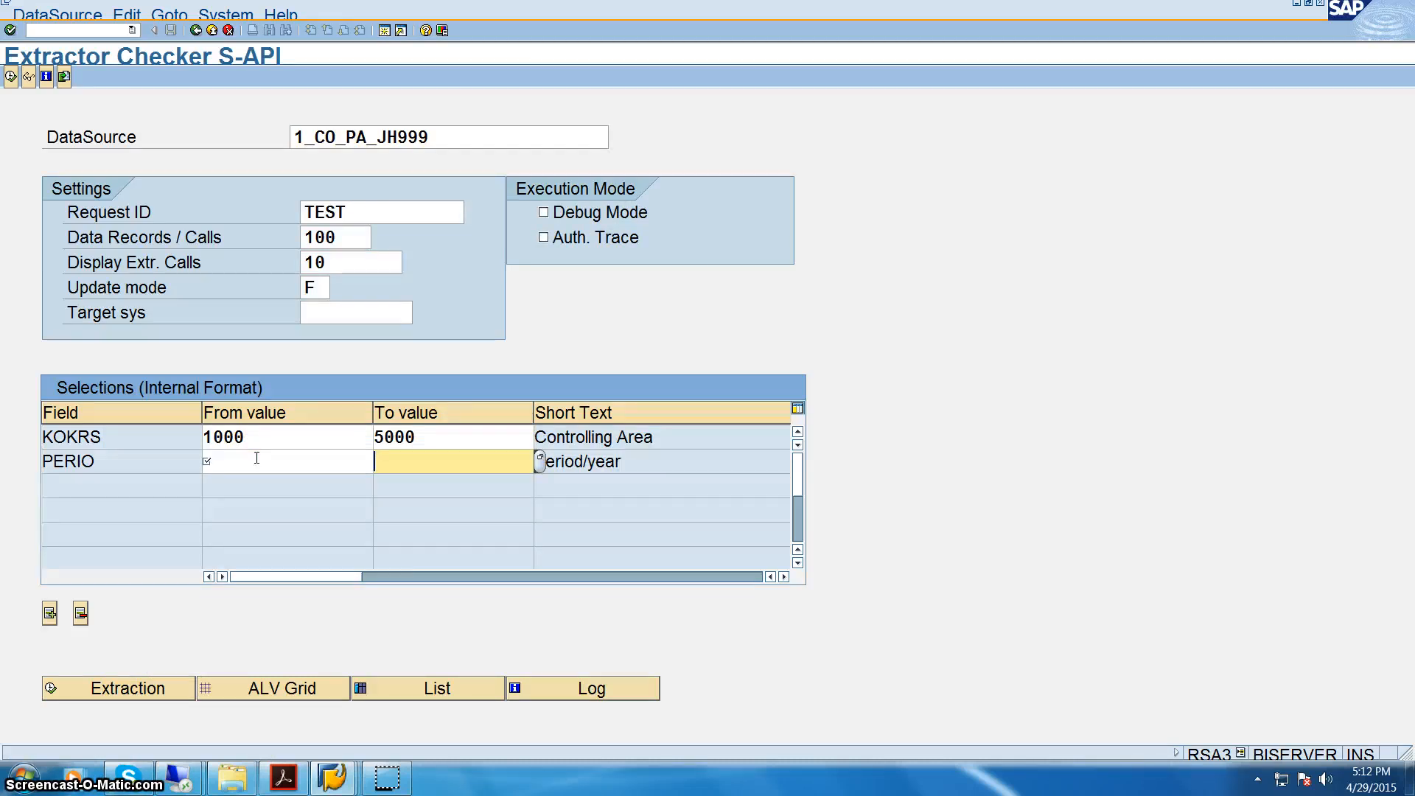
left_click(127, 689)
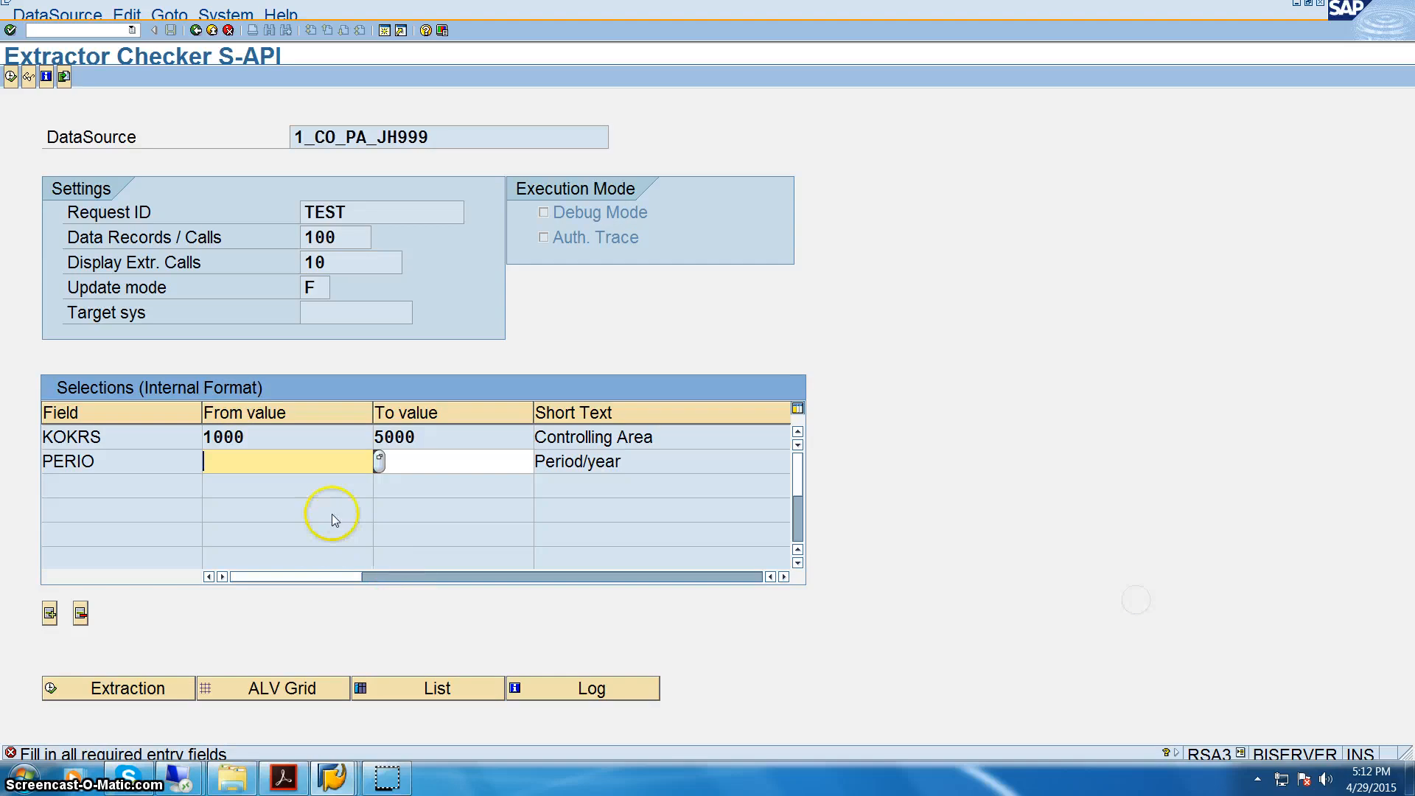
left_click(411, 465)
left_click(391, 777)
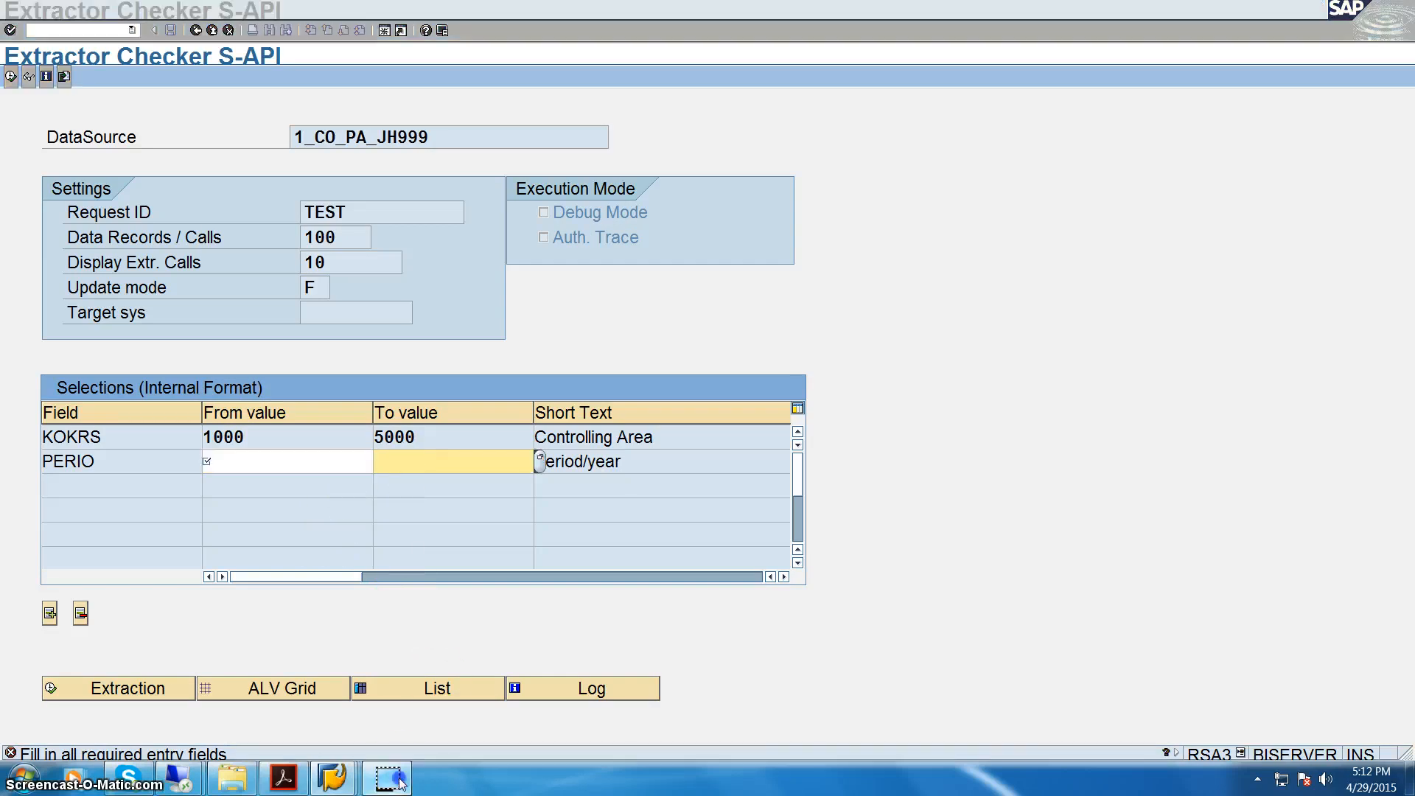